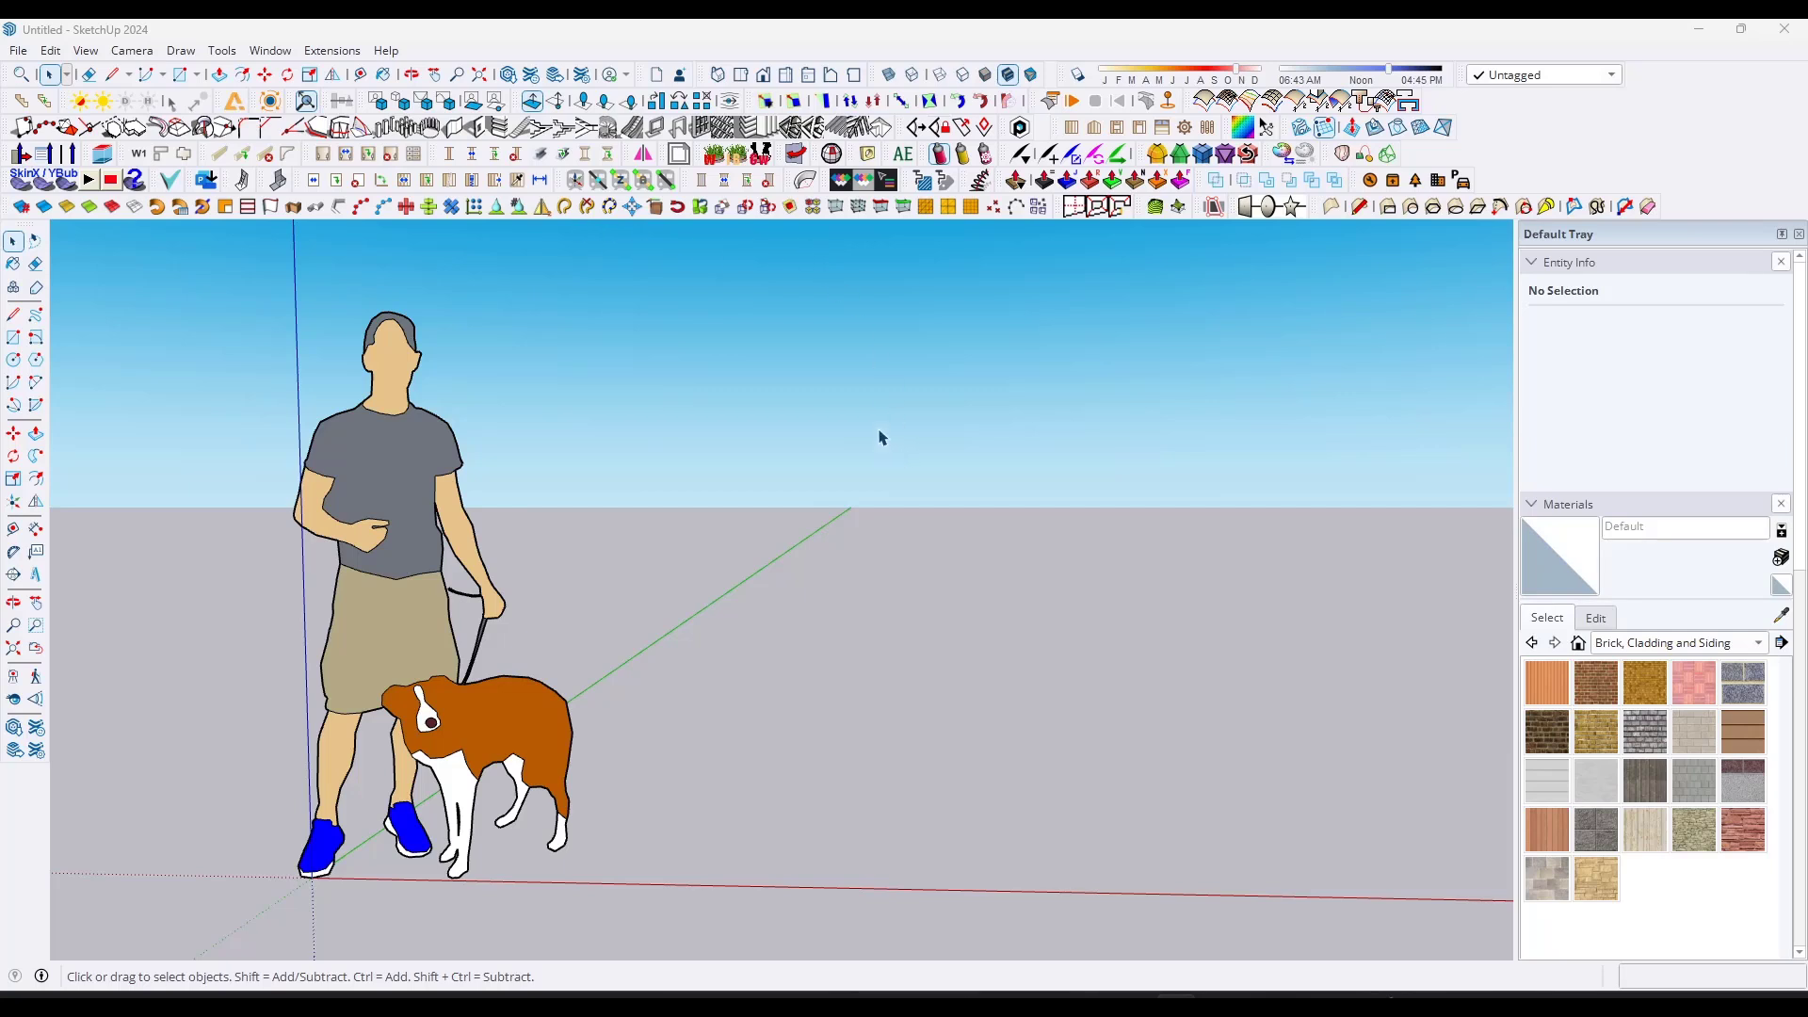
- Disable the 1001bit tools extension in the Extension Manager and apply the change
left_click(583, 75)
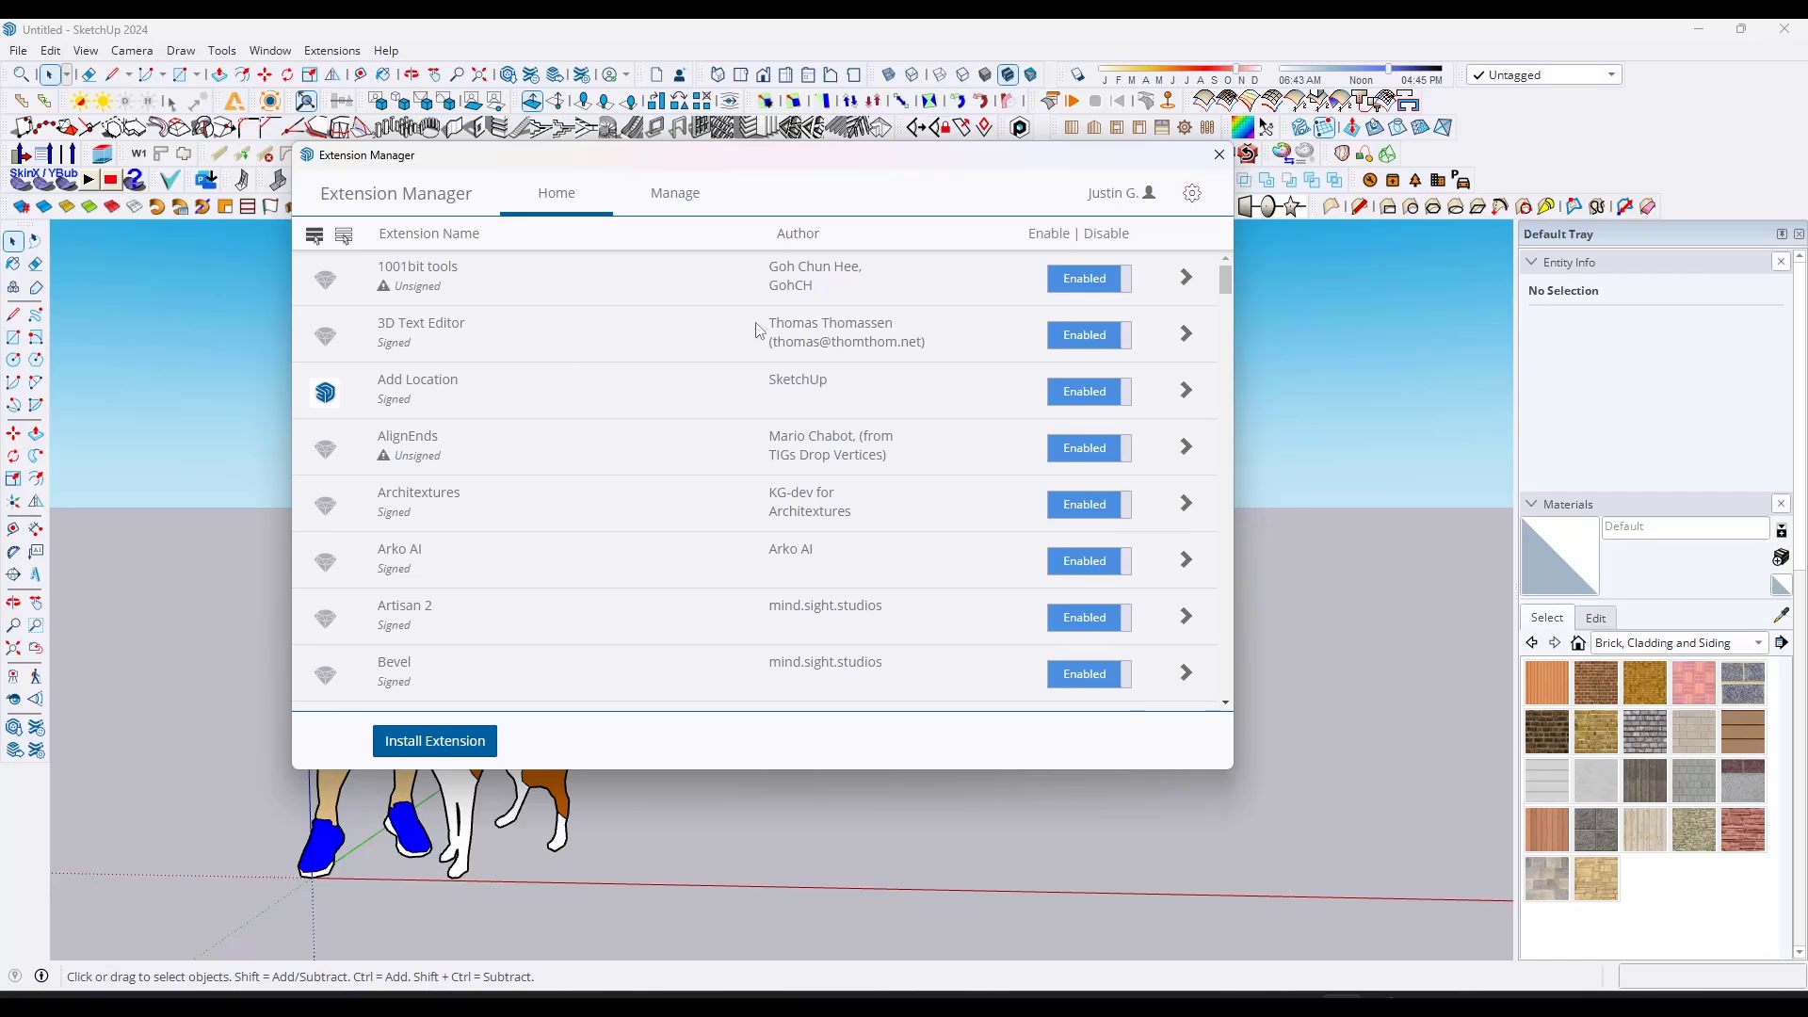
left_click(1090, 277)
left_click(1134, 738)
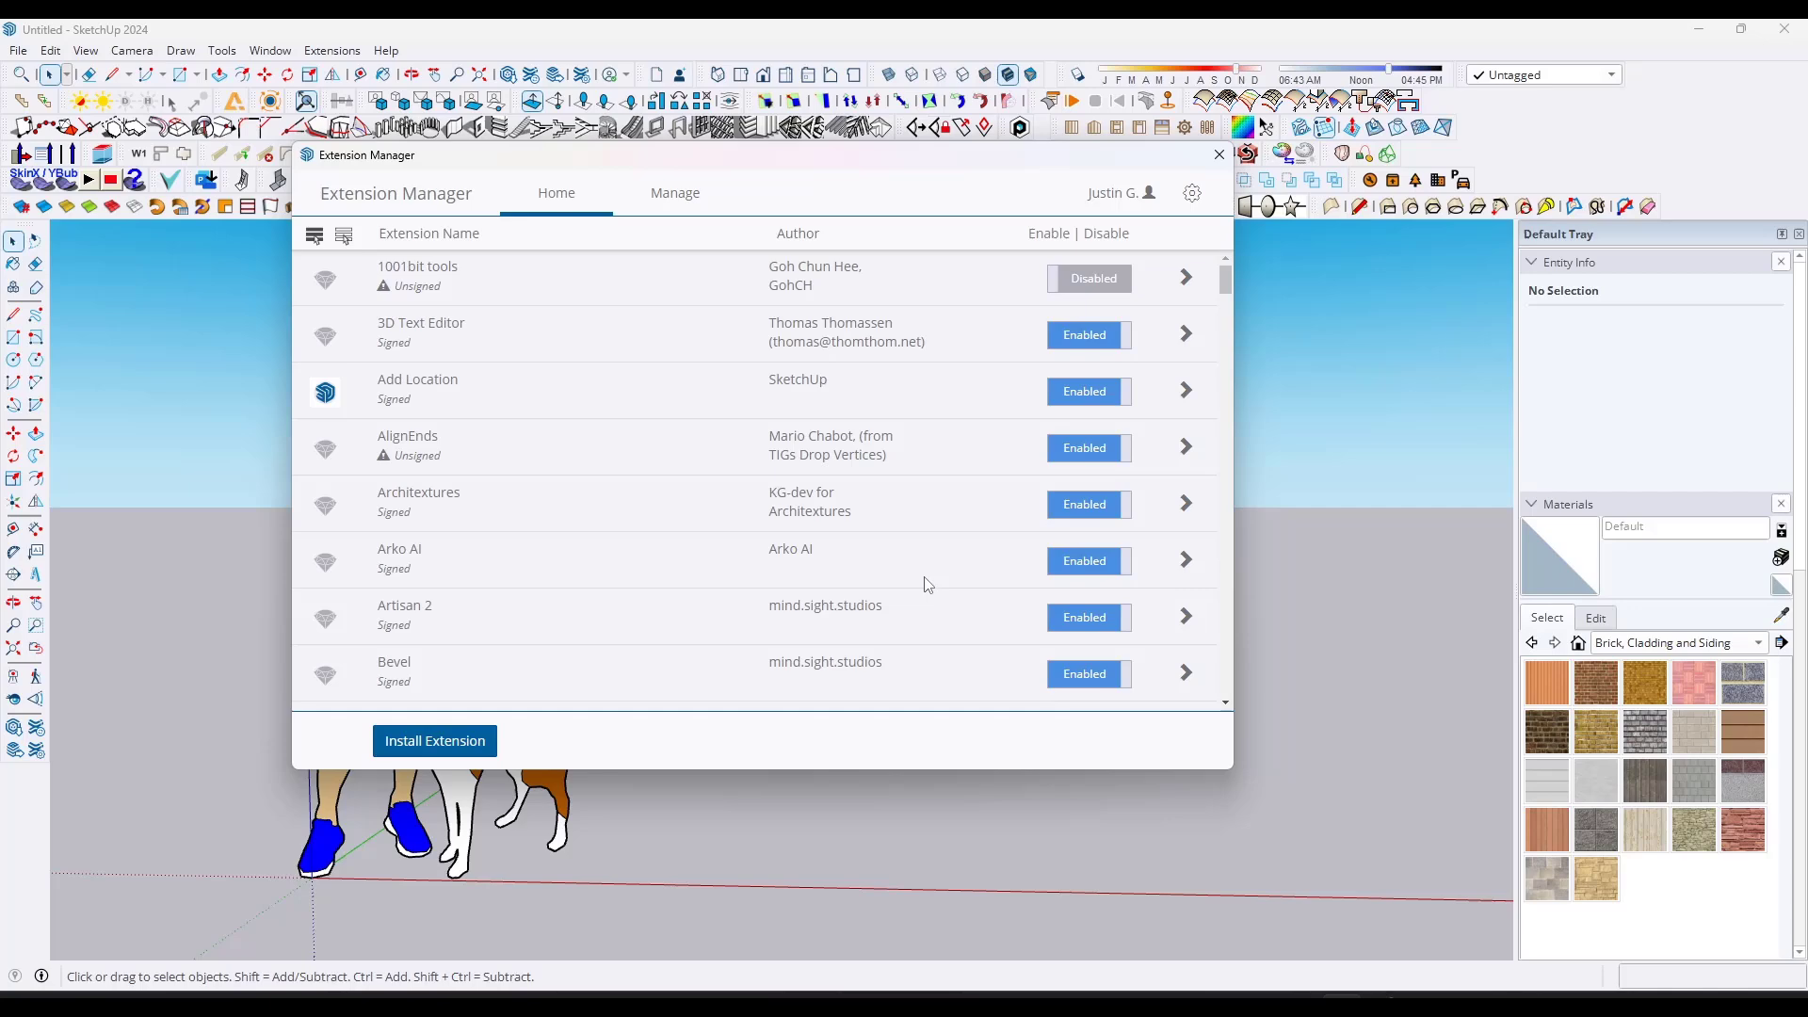
left_click(1219, 154)
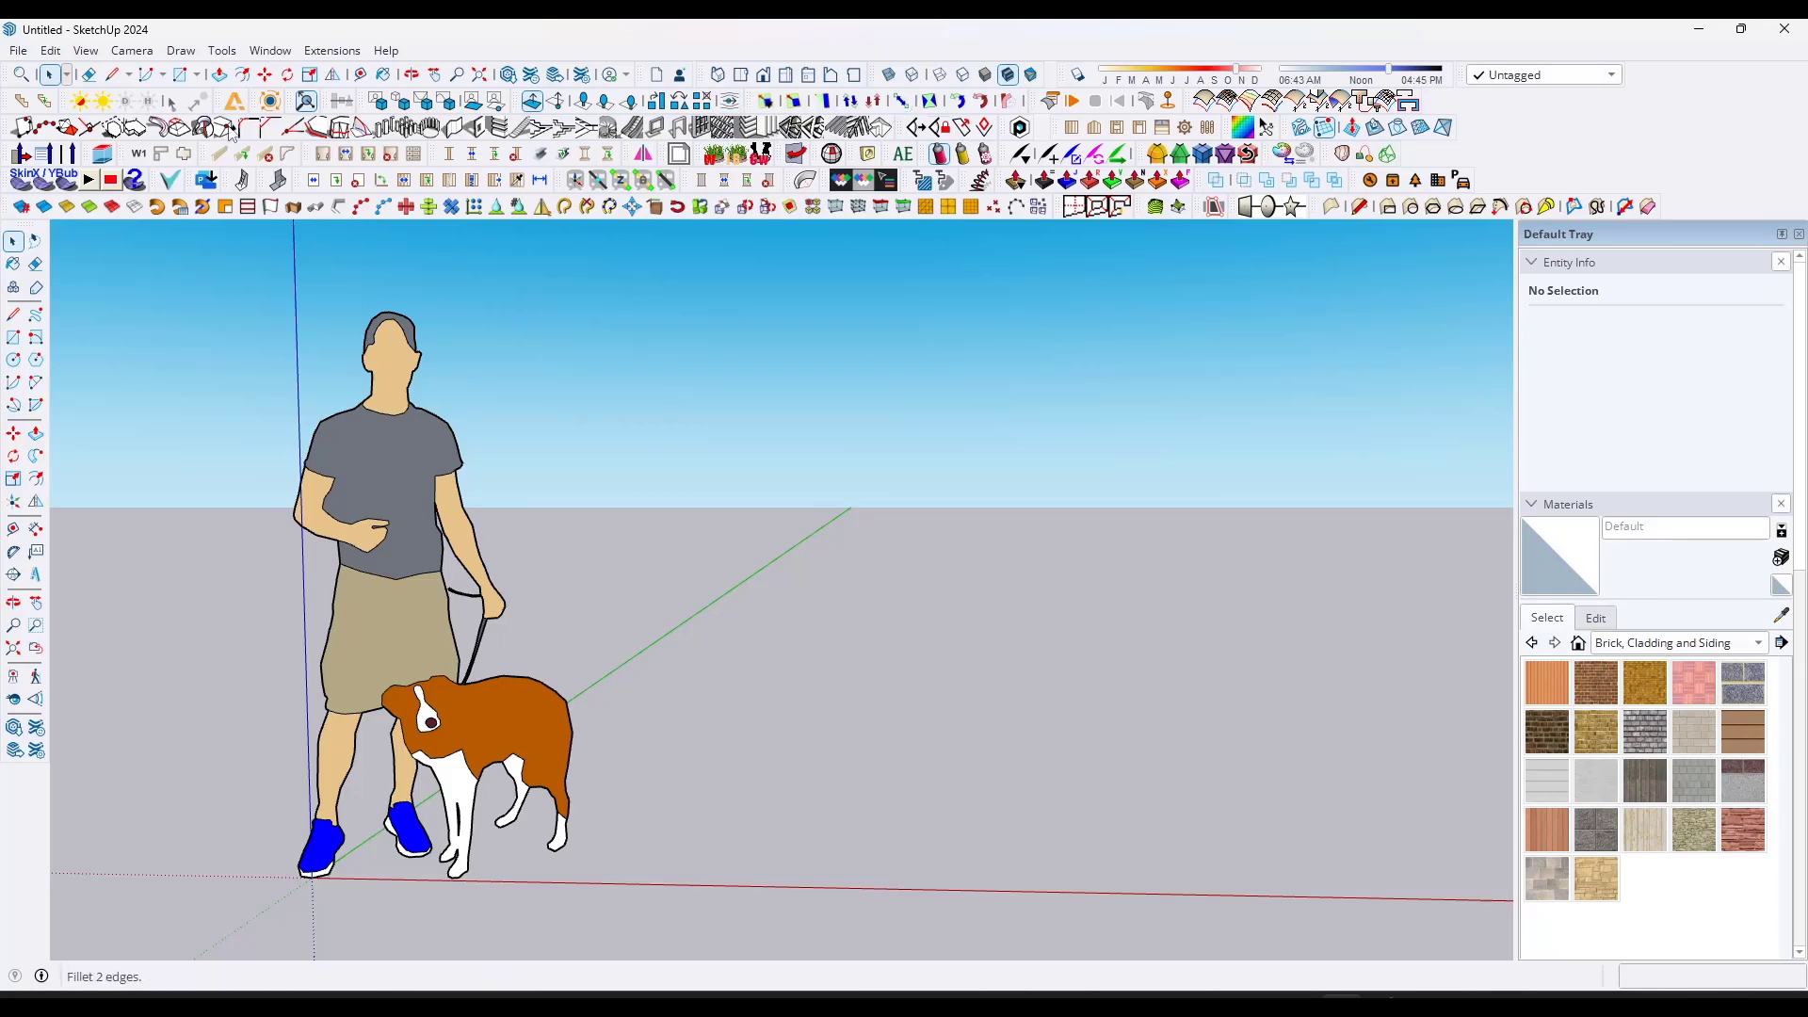
- Disable CLF Perpendicular Face Tools, Shape Bender and Simple Loft, then switch to the browser
left_click(584, 77)
scroll(625, 540, "down", 8)
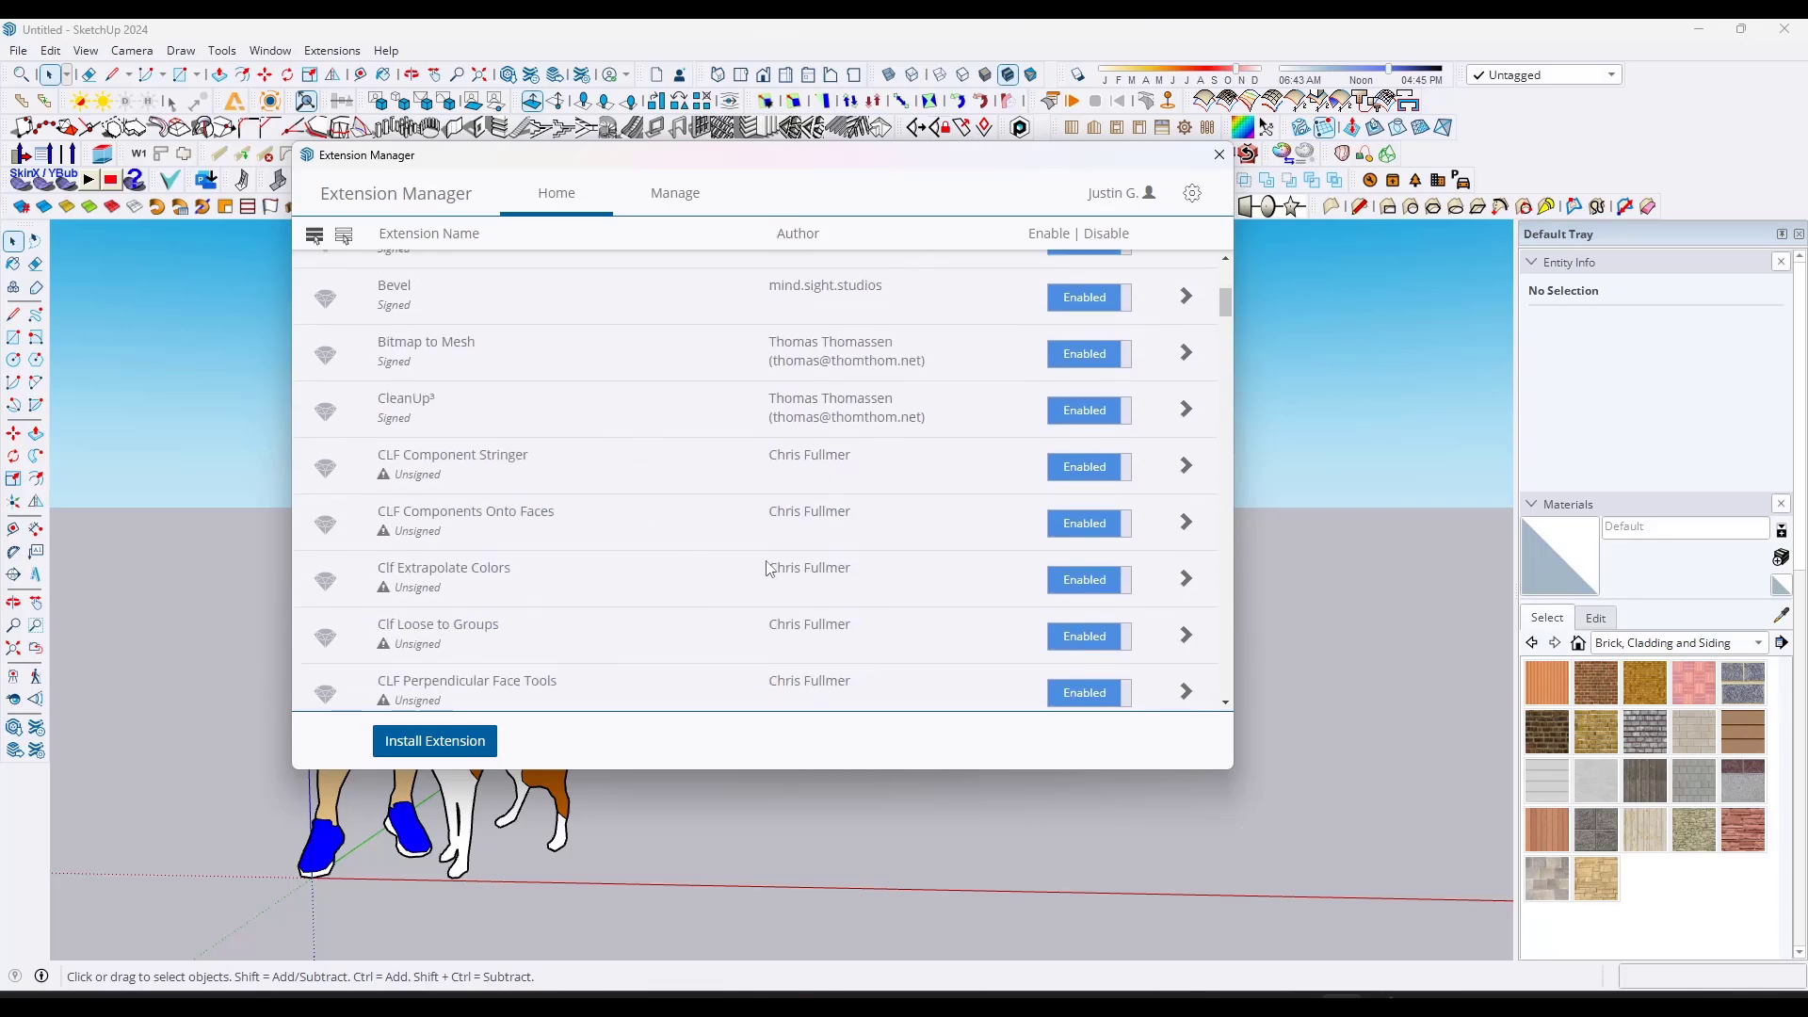
left_click(1109, 411)
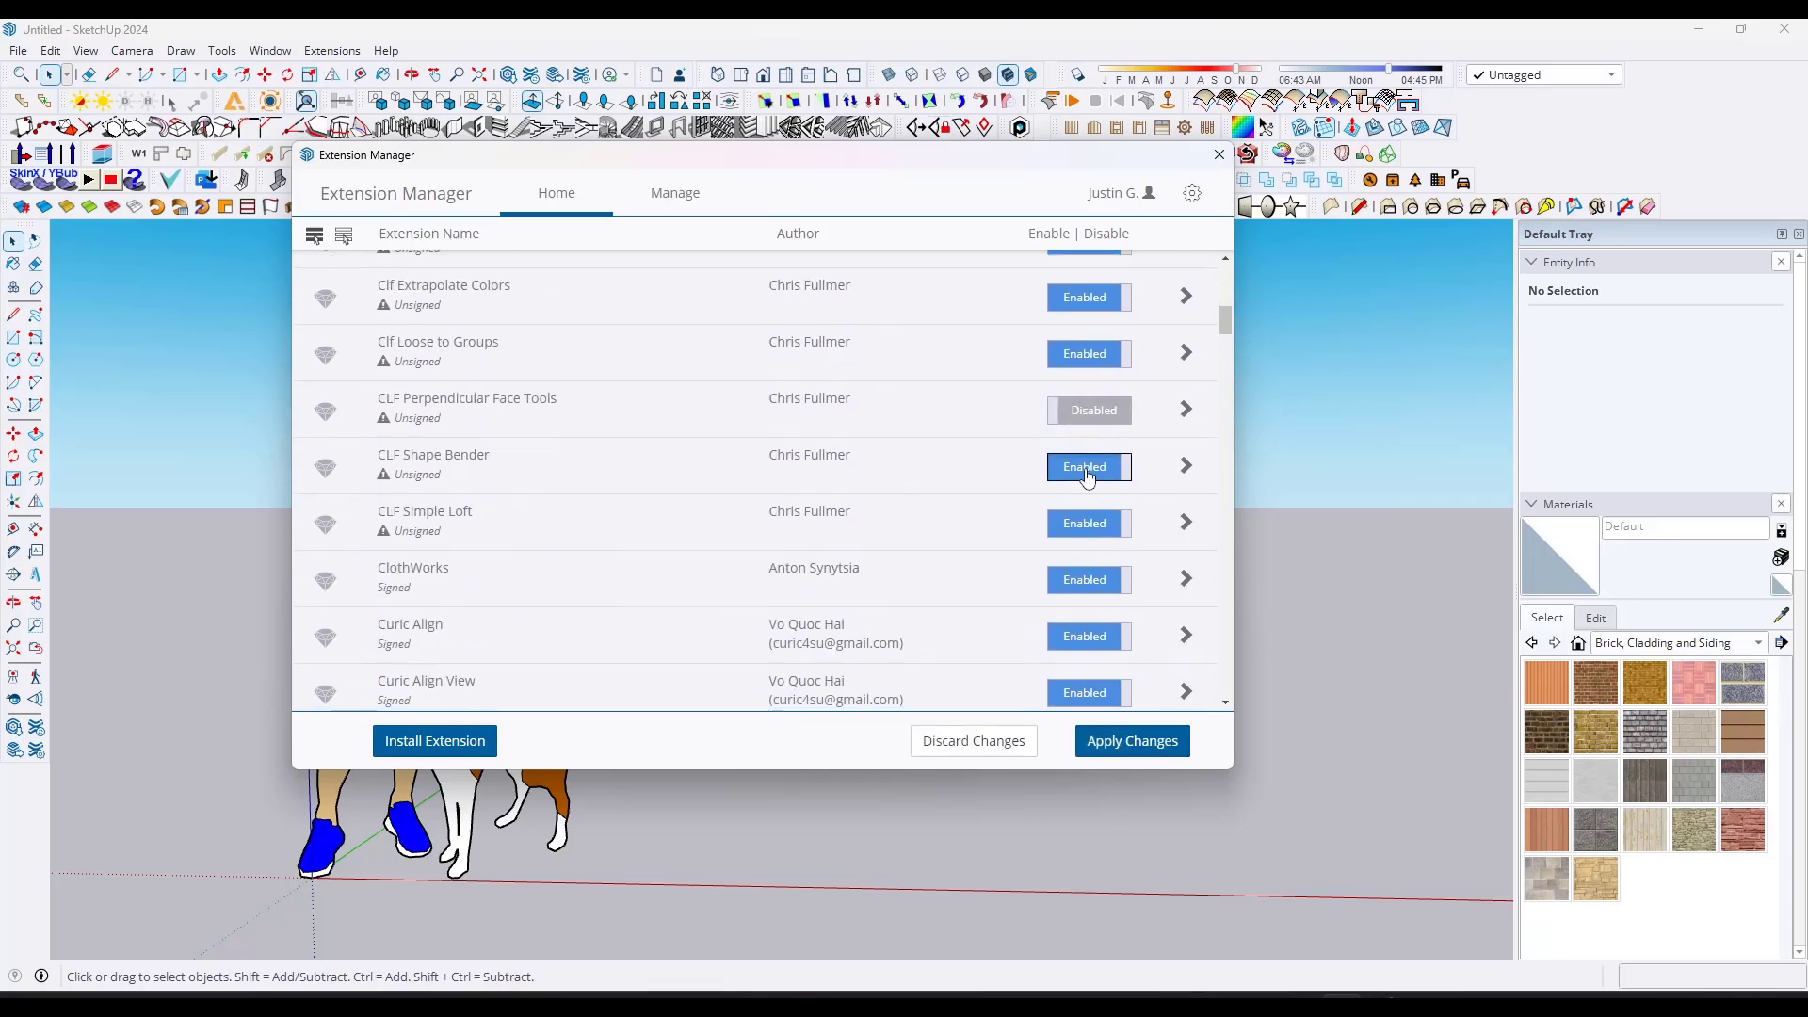
left_click(1097, 471)
left_click(1097, 527)
left_click(1133, 741)
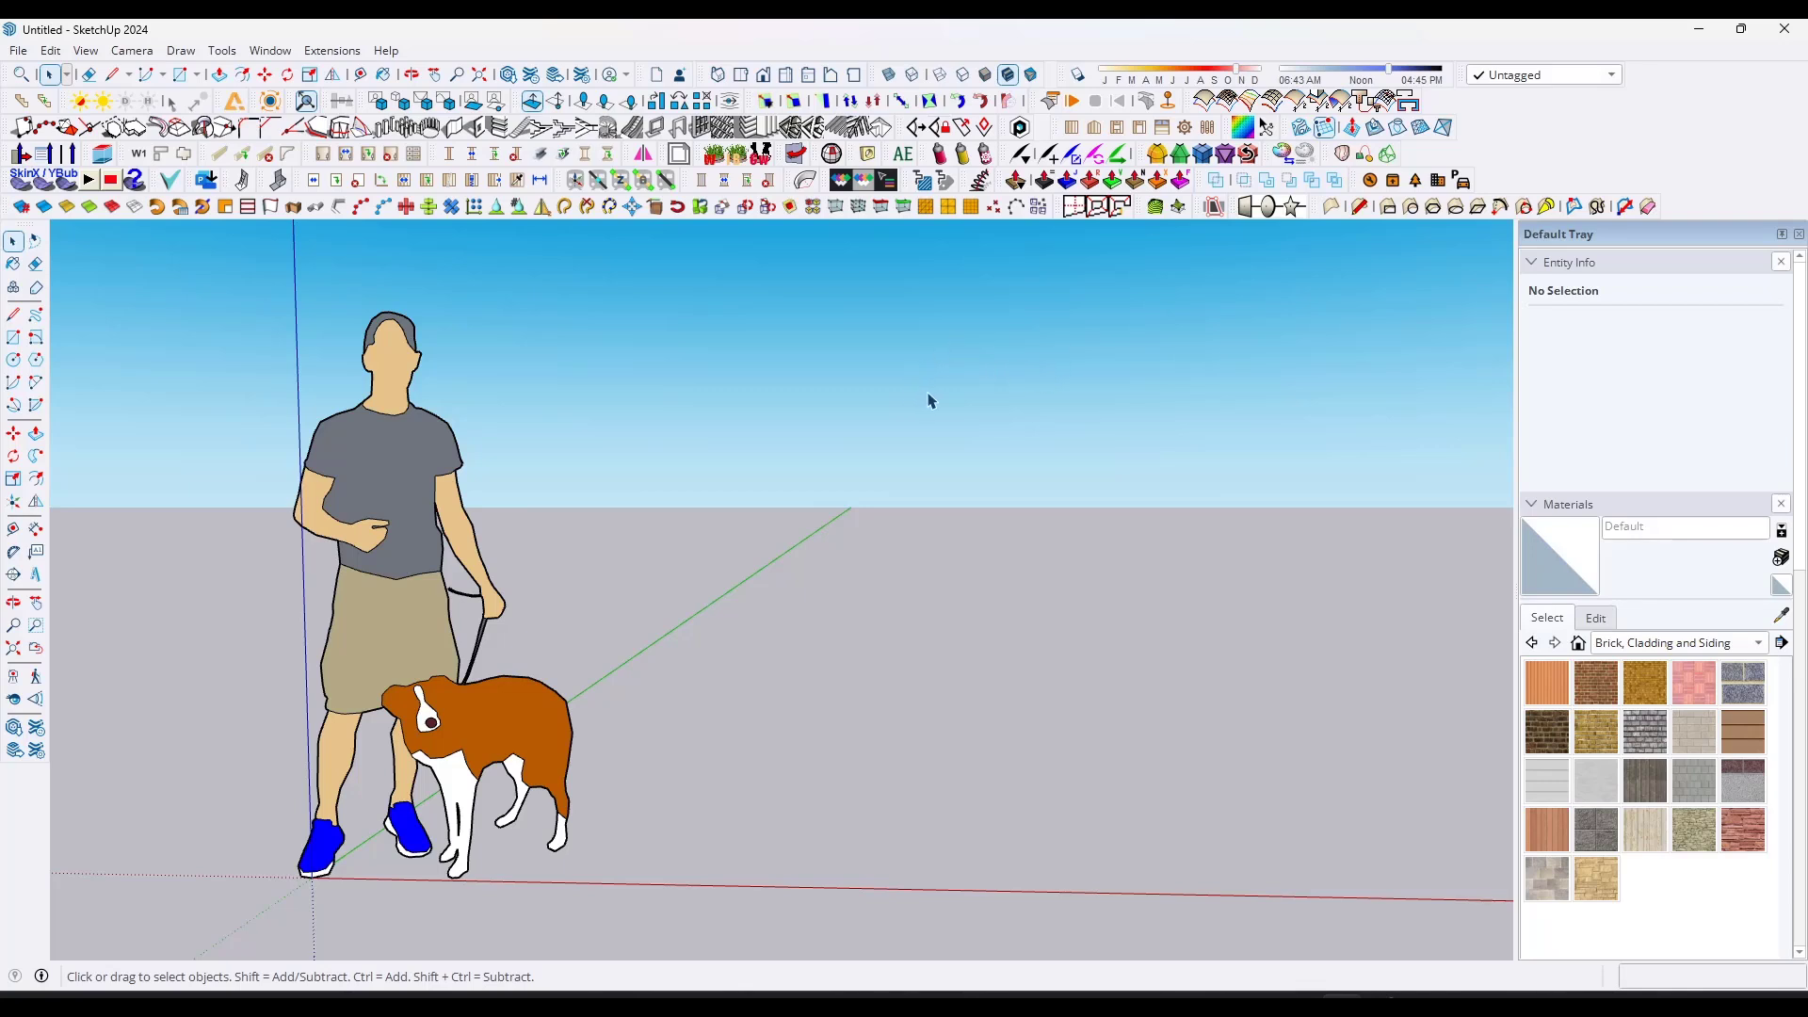
left_click(332, 52)
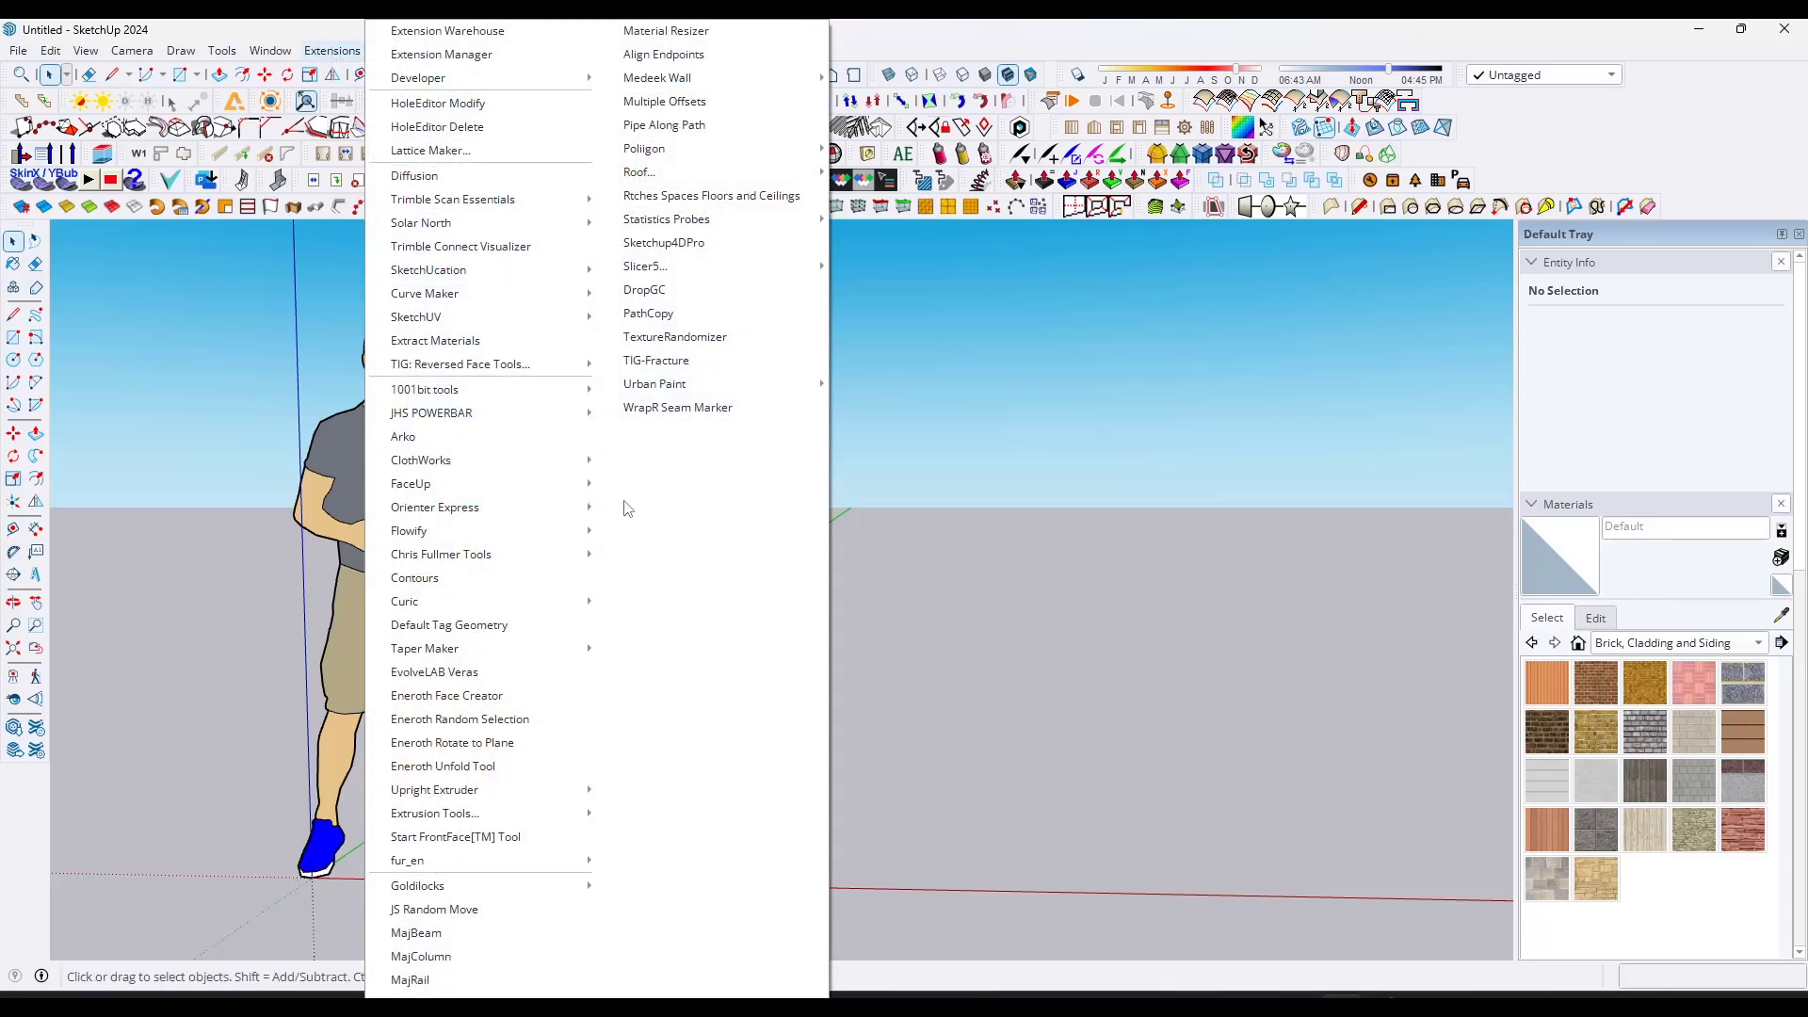
key("alt+Tab")
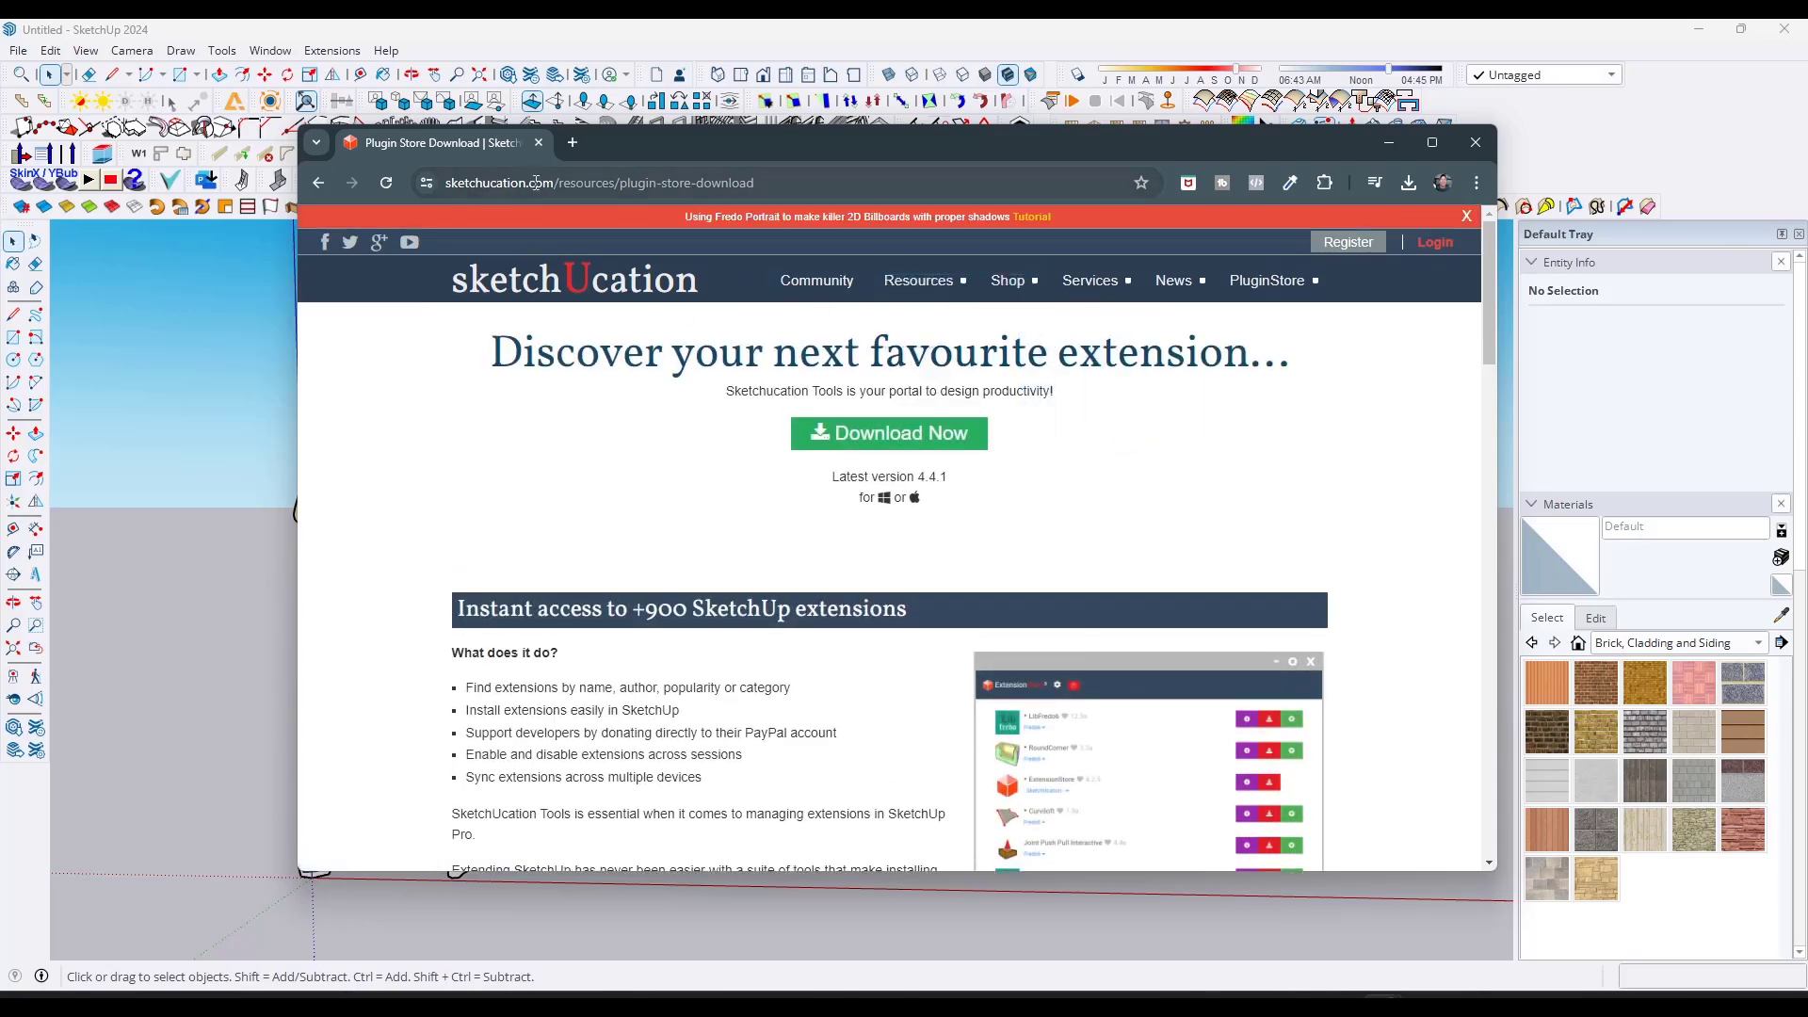
- Scroll the Plugin Store Download page to read the Plugins Manager description, then return to SketchUp
scroll(1036, 471, "down", 3)
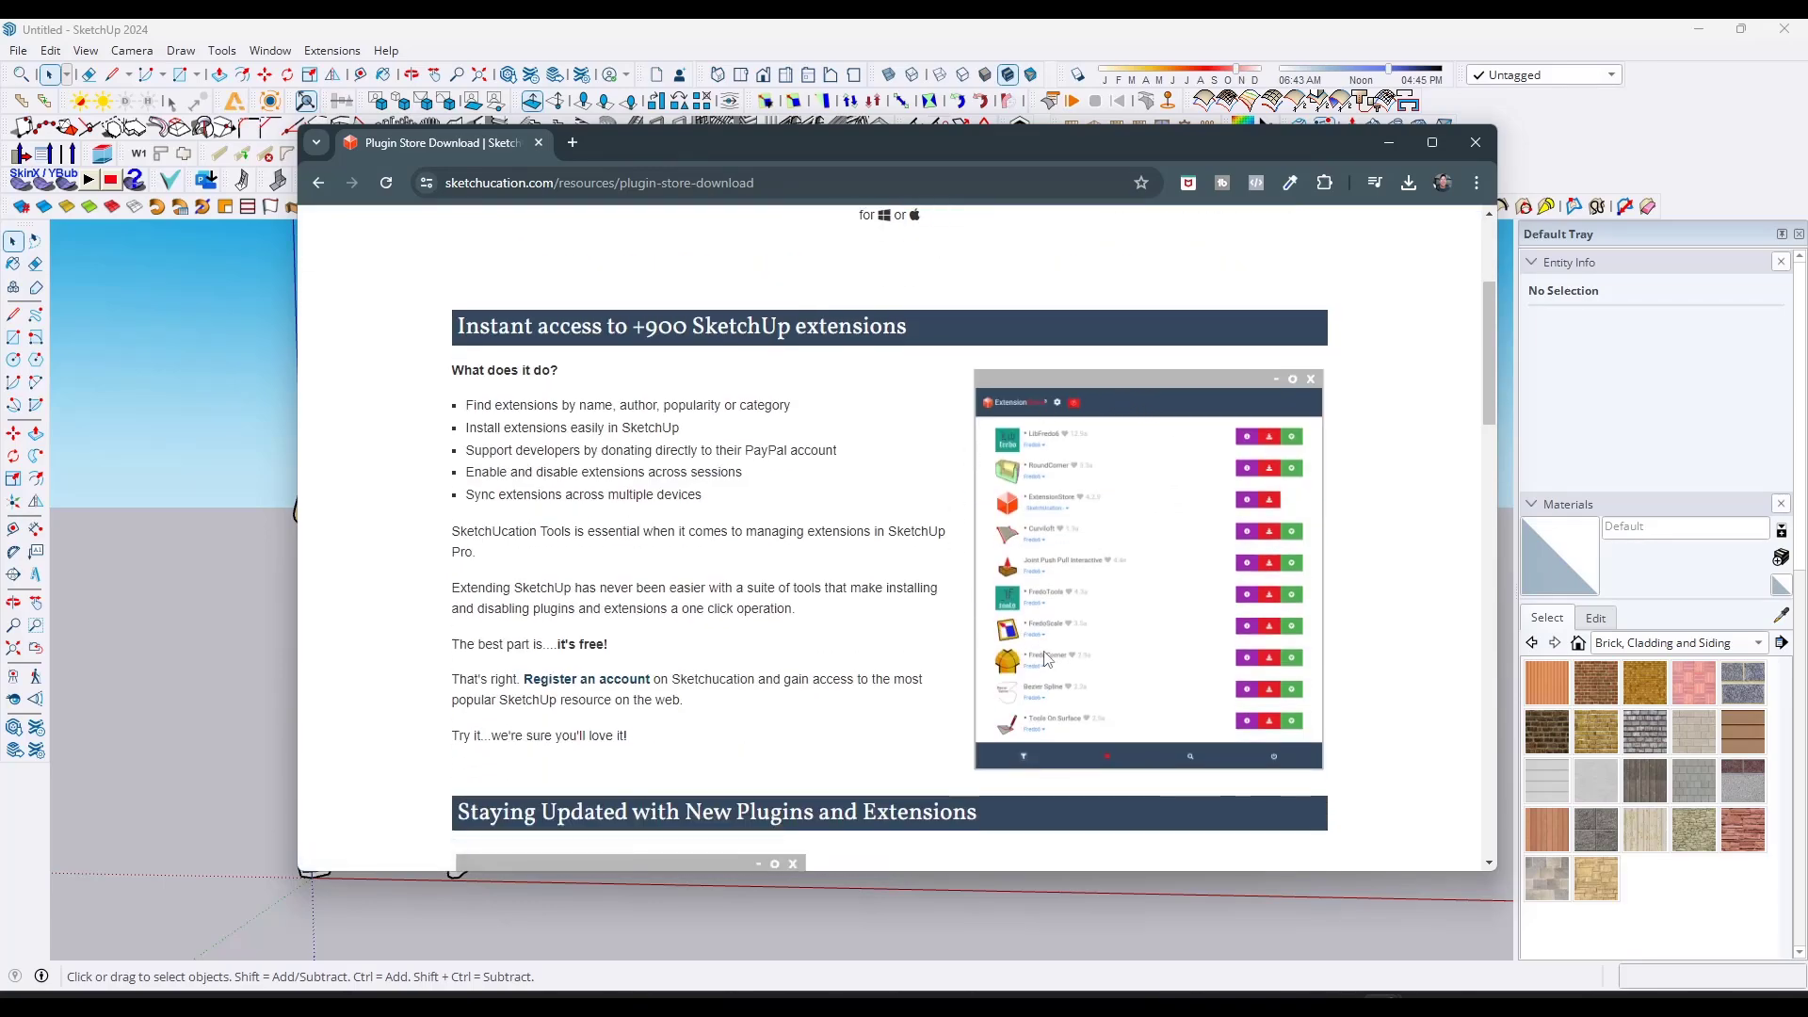
scroll(1037, 622, "down", 5)
scroll(1020, 543, "down", 1)
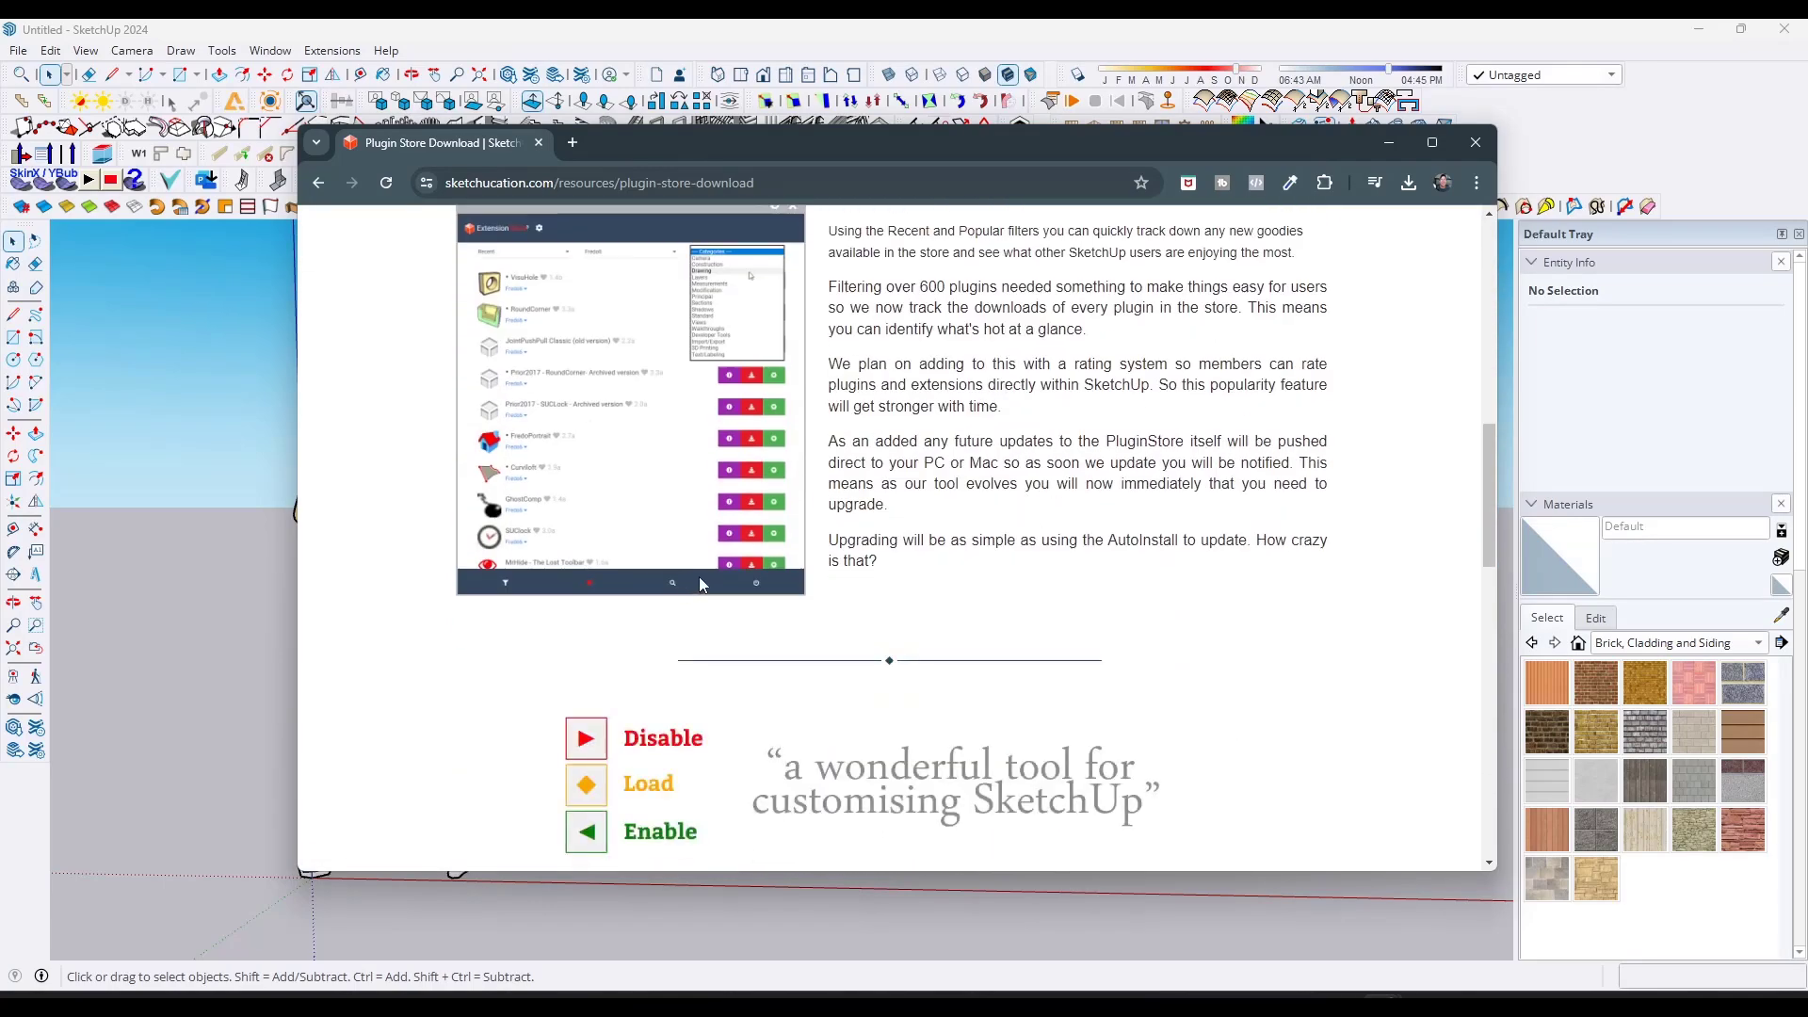
scroll(956, 410, "up", 1)
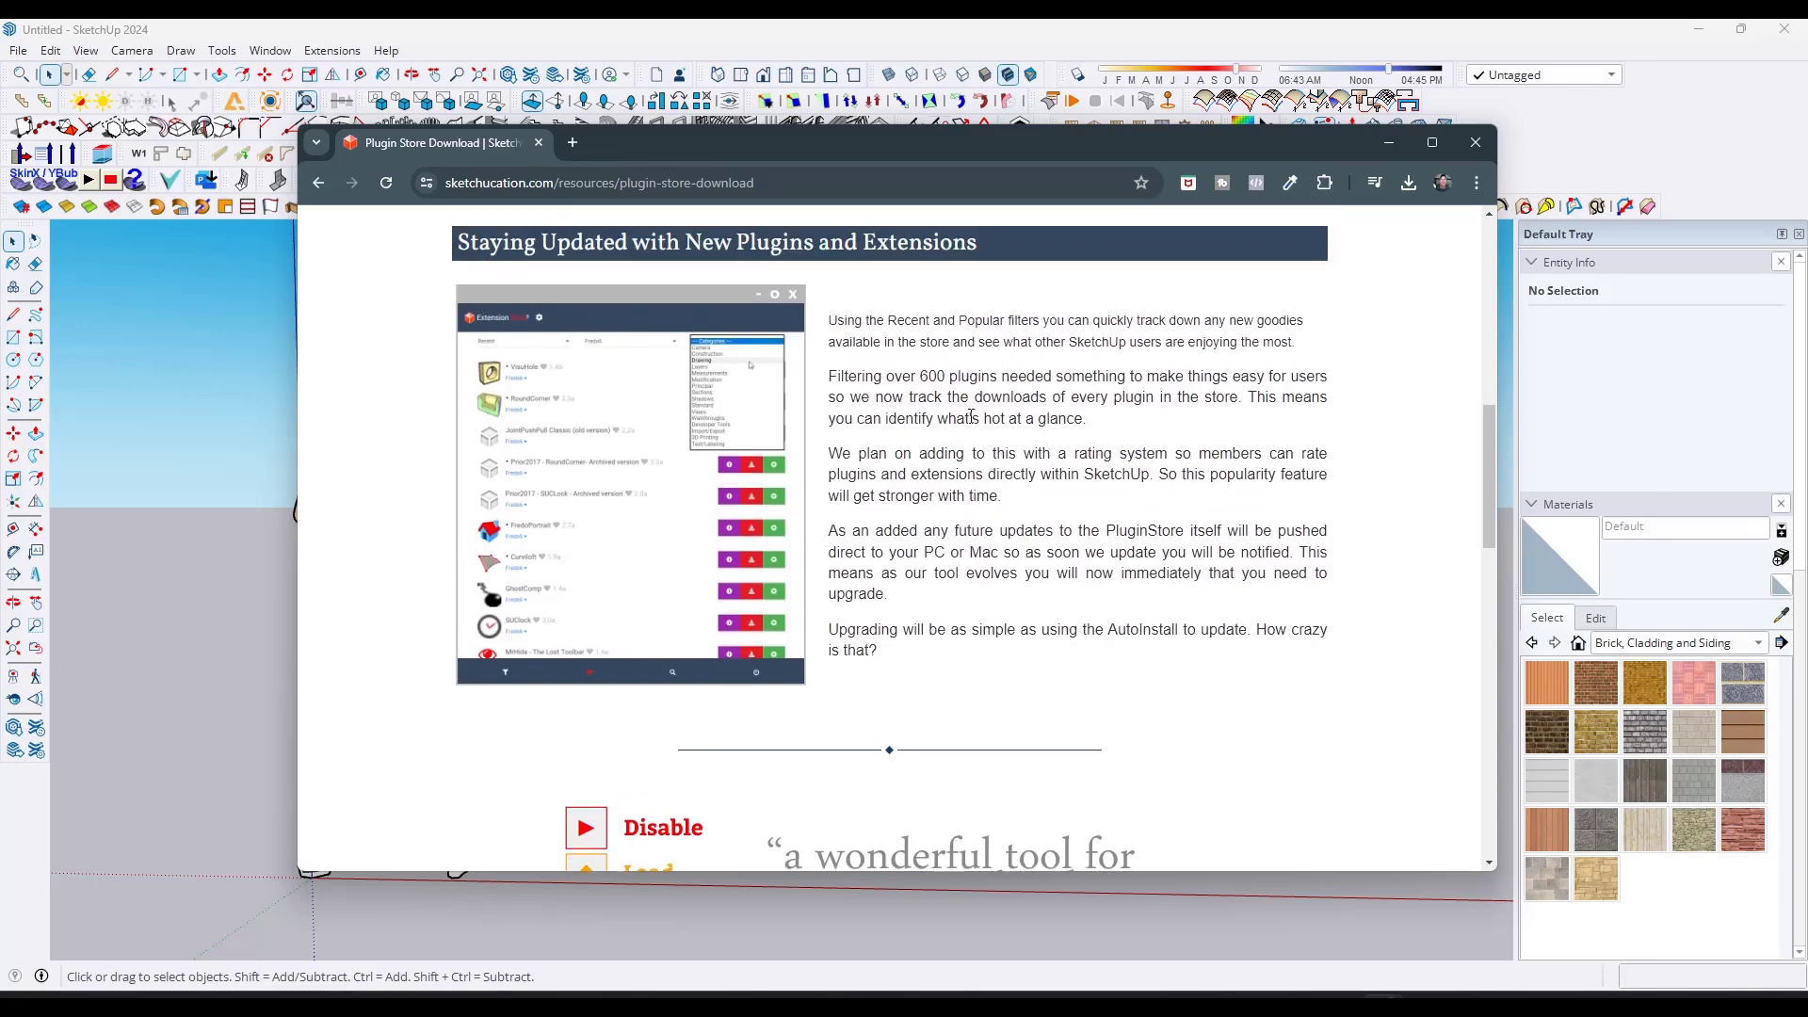
scroll(979, 429, "down", 3)
scroll(976, 429, "down", 2)
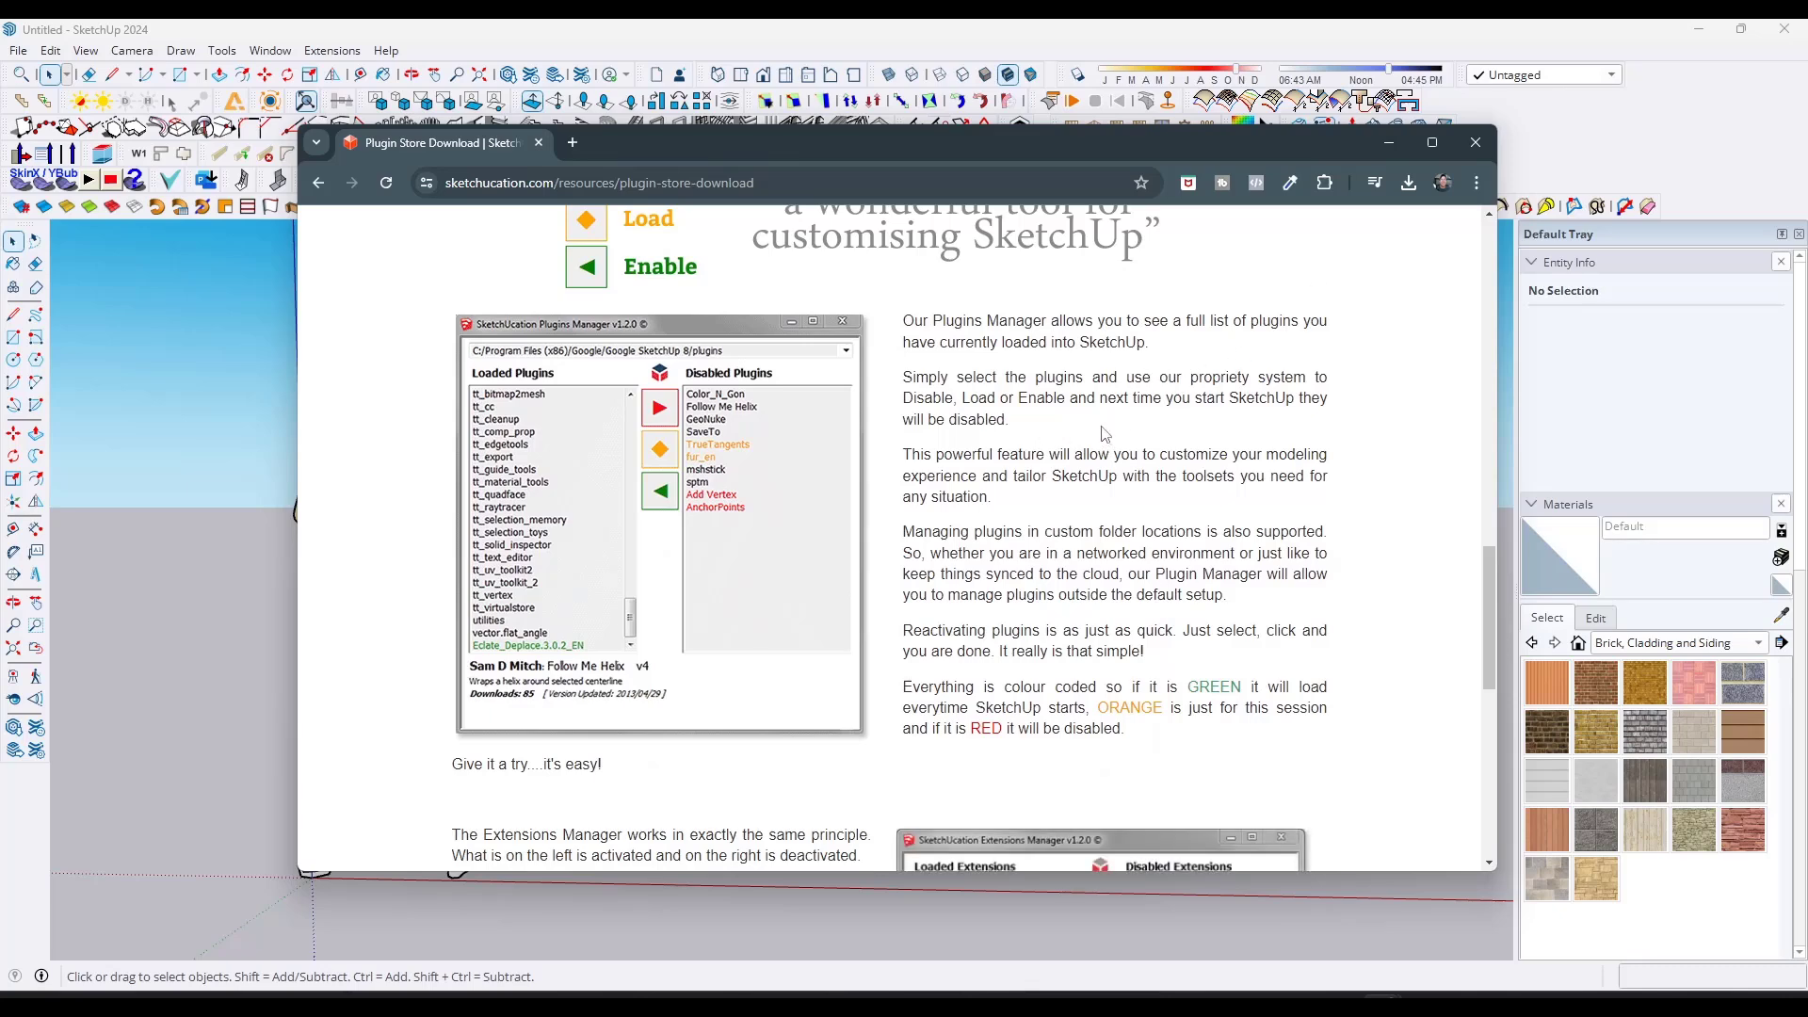
key("alt+Tab")
- Launch SketchUcation Plugins Manager from the Extensions menu and move its window up and left
left_click(320, 55)
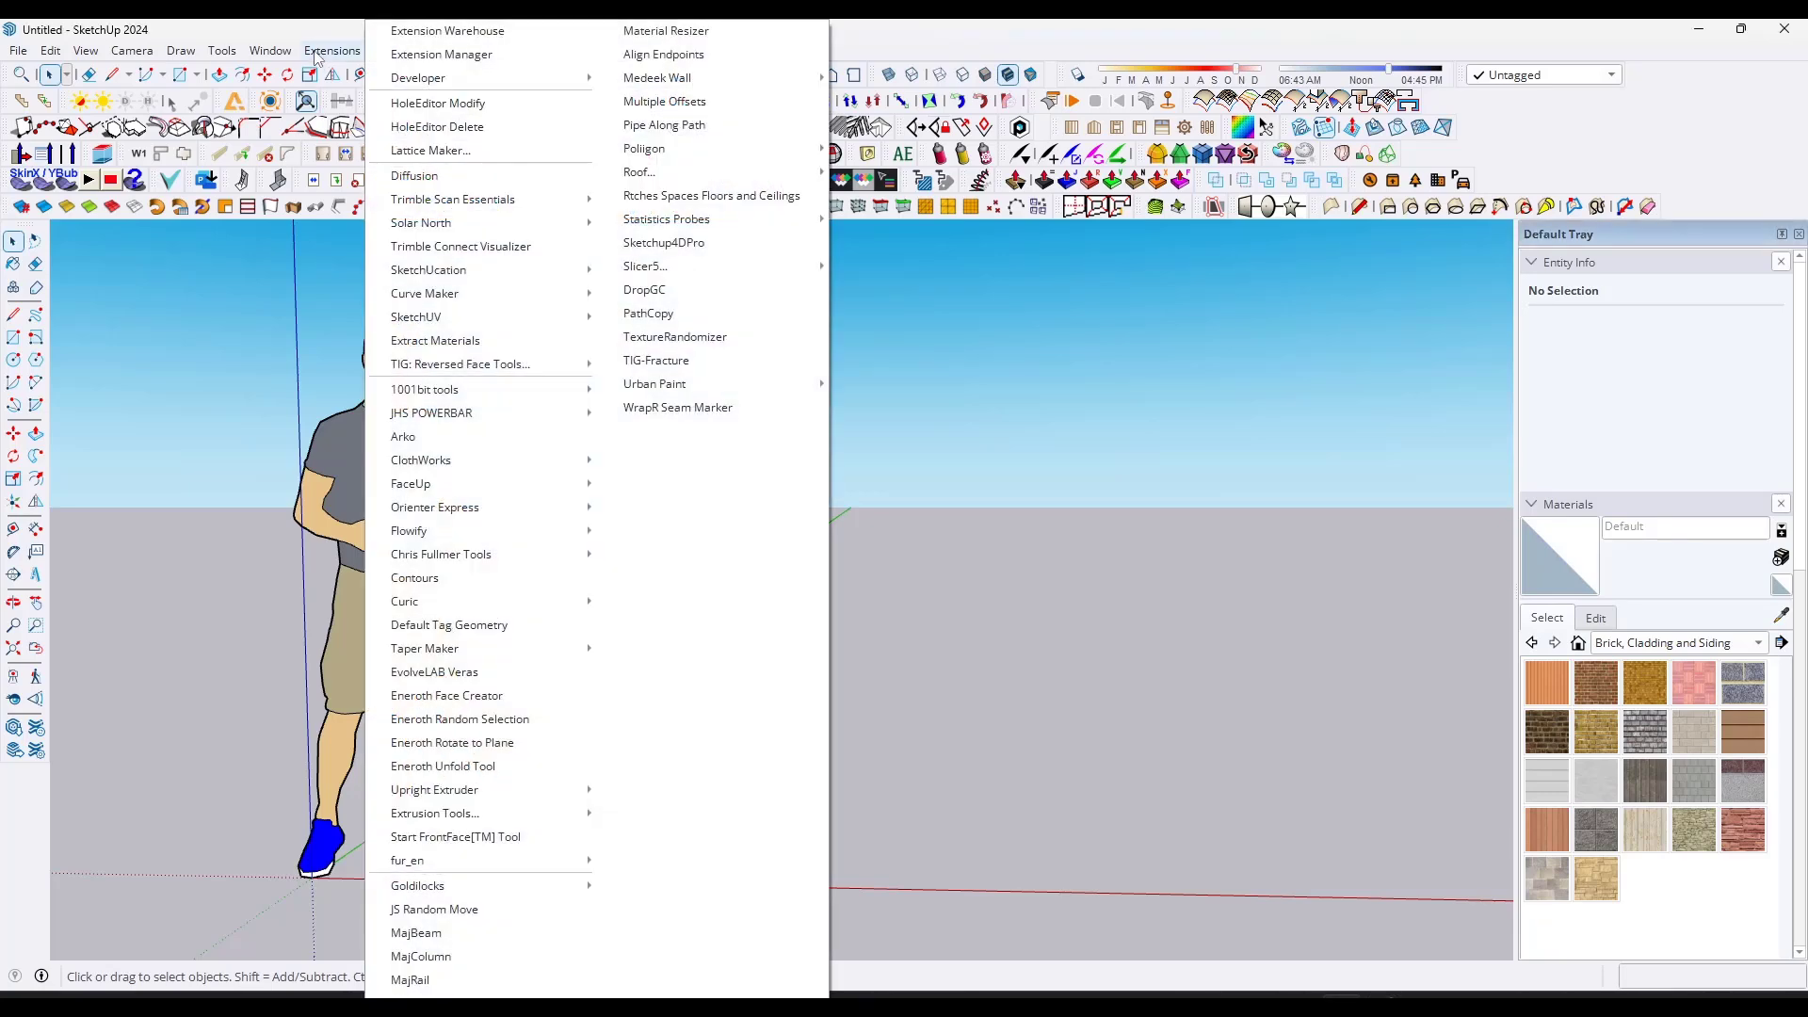
mouse_move(476, 271)
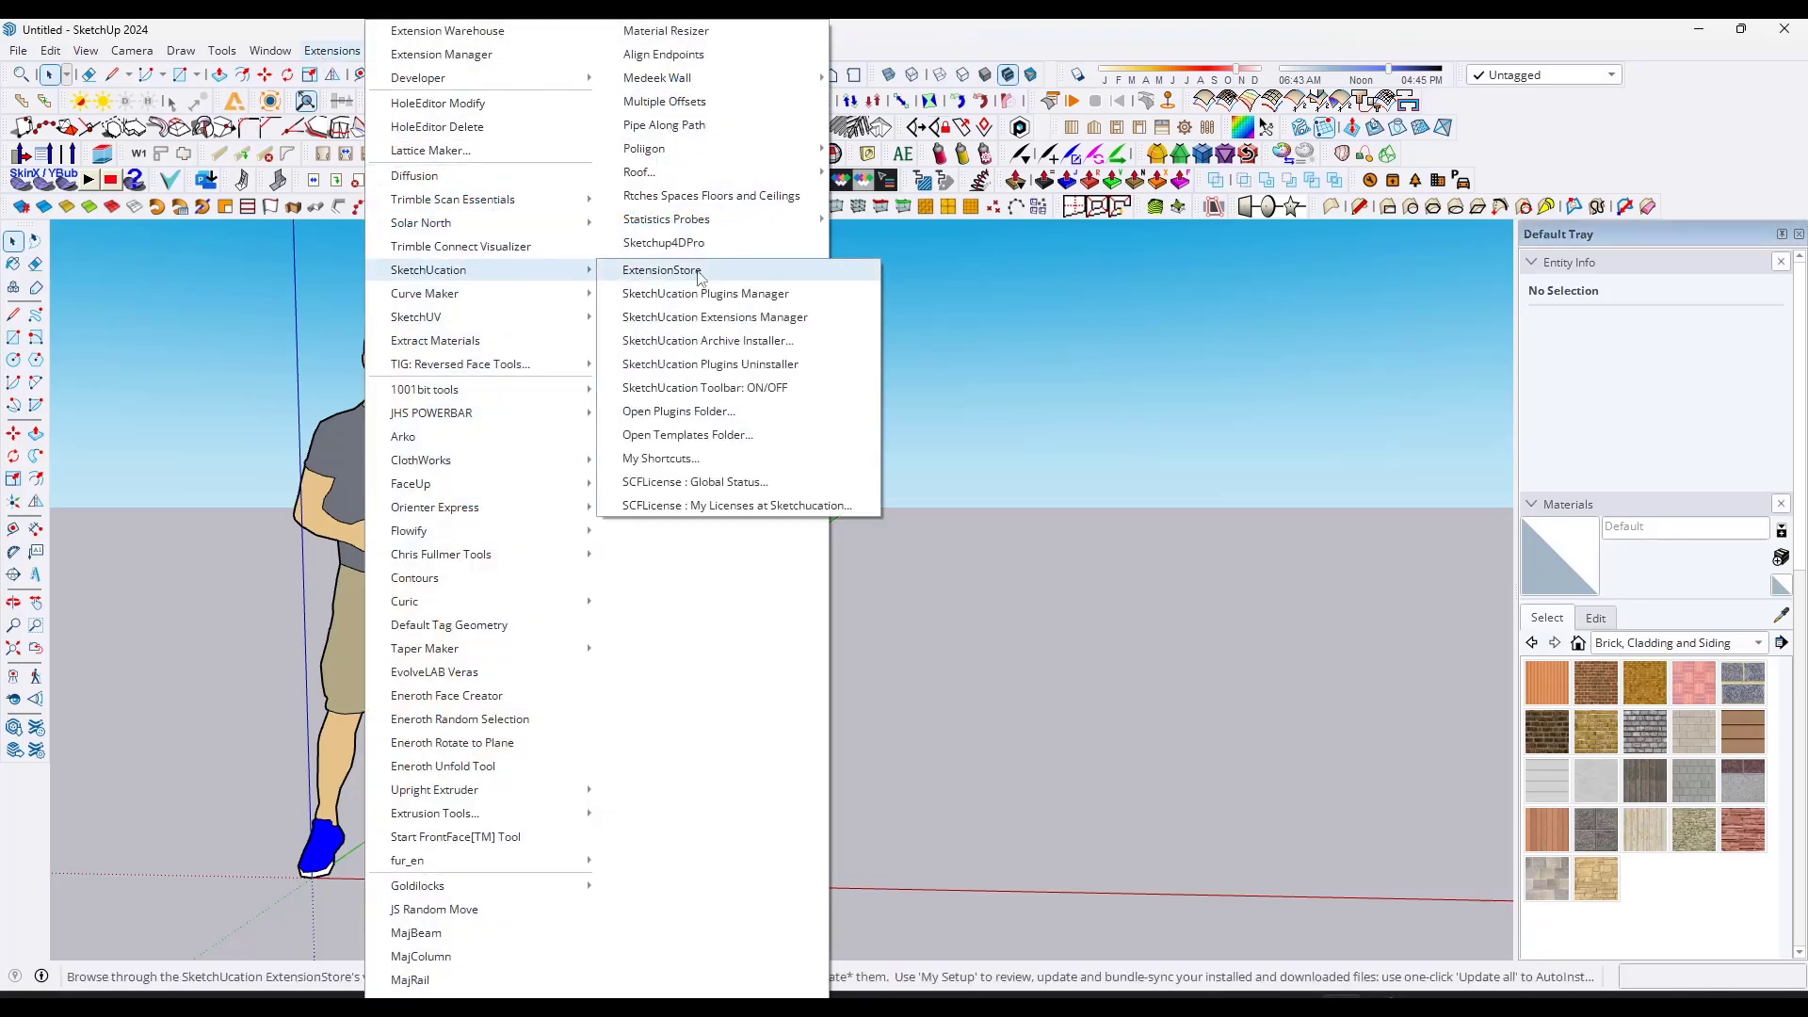
left_click(725, 296)
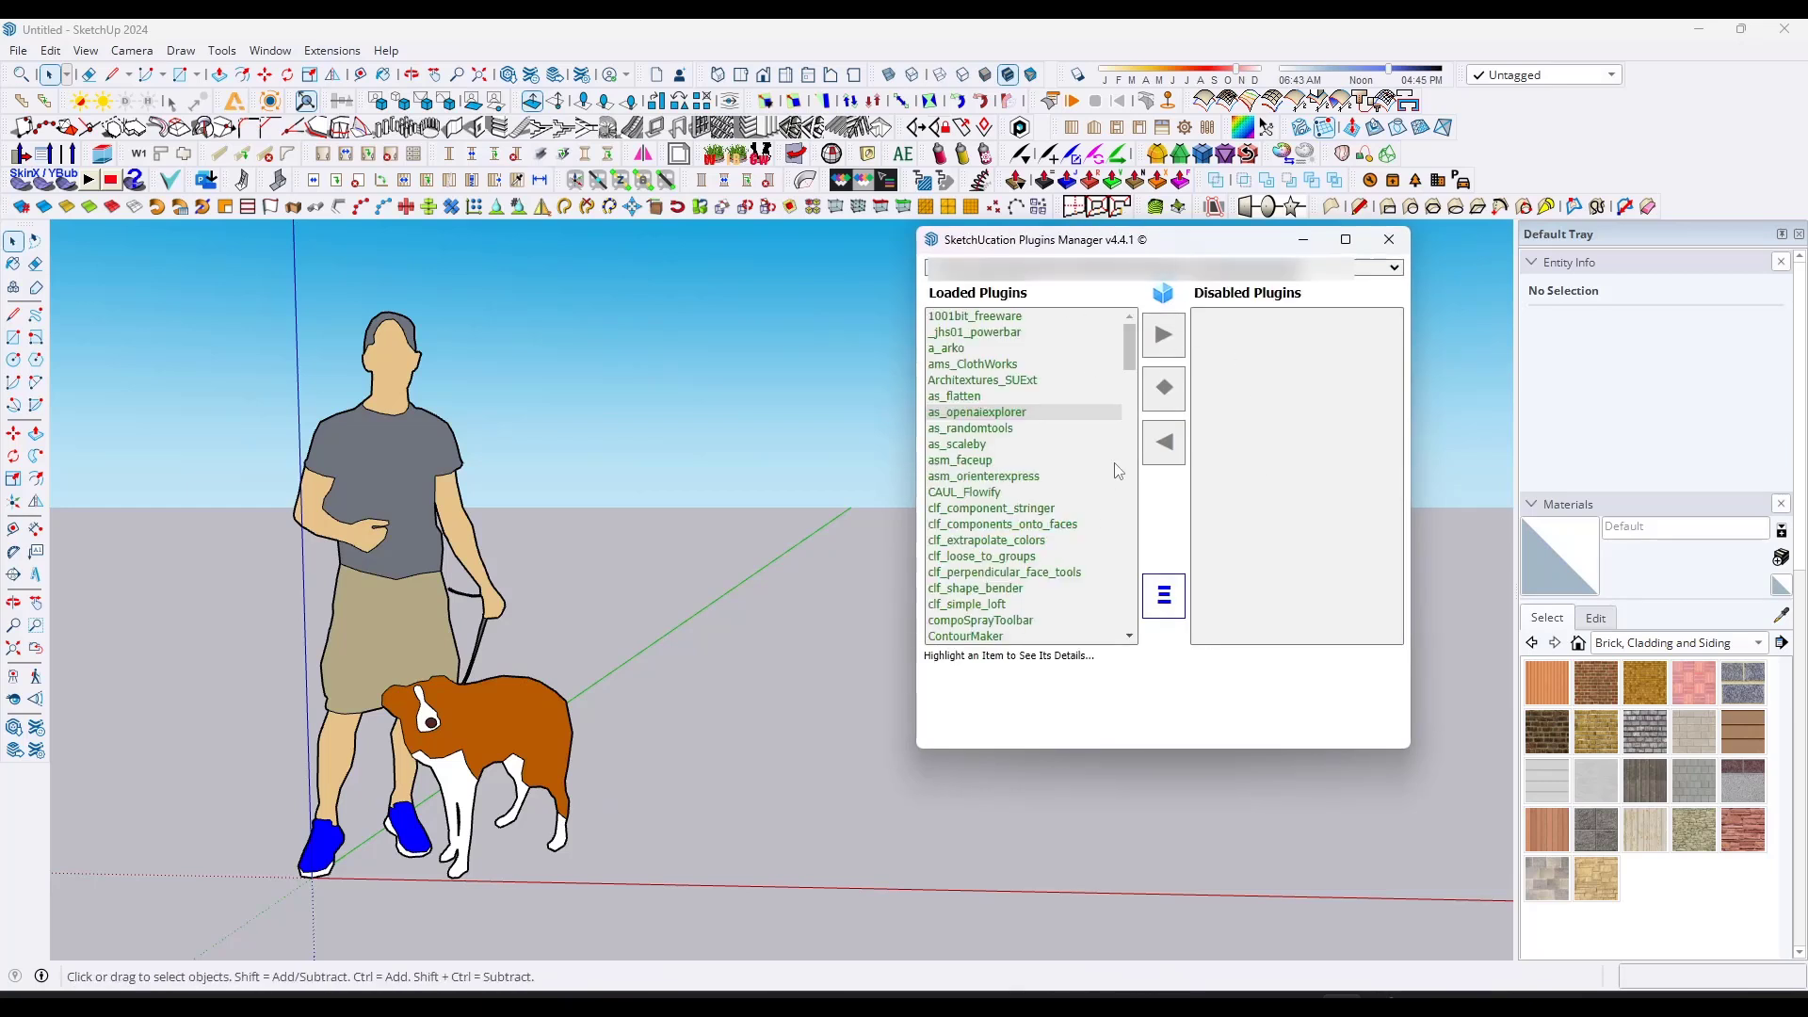
left_click_drag(1150, 250, 841, 168)
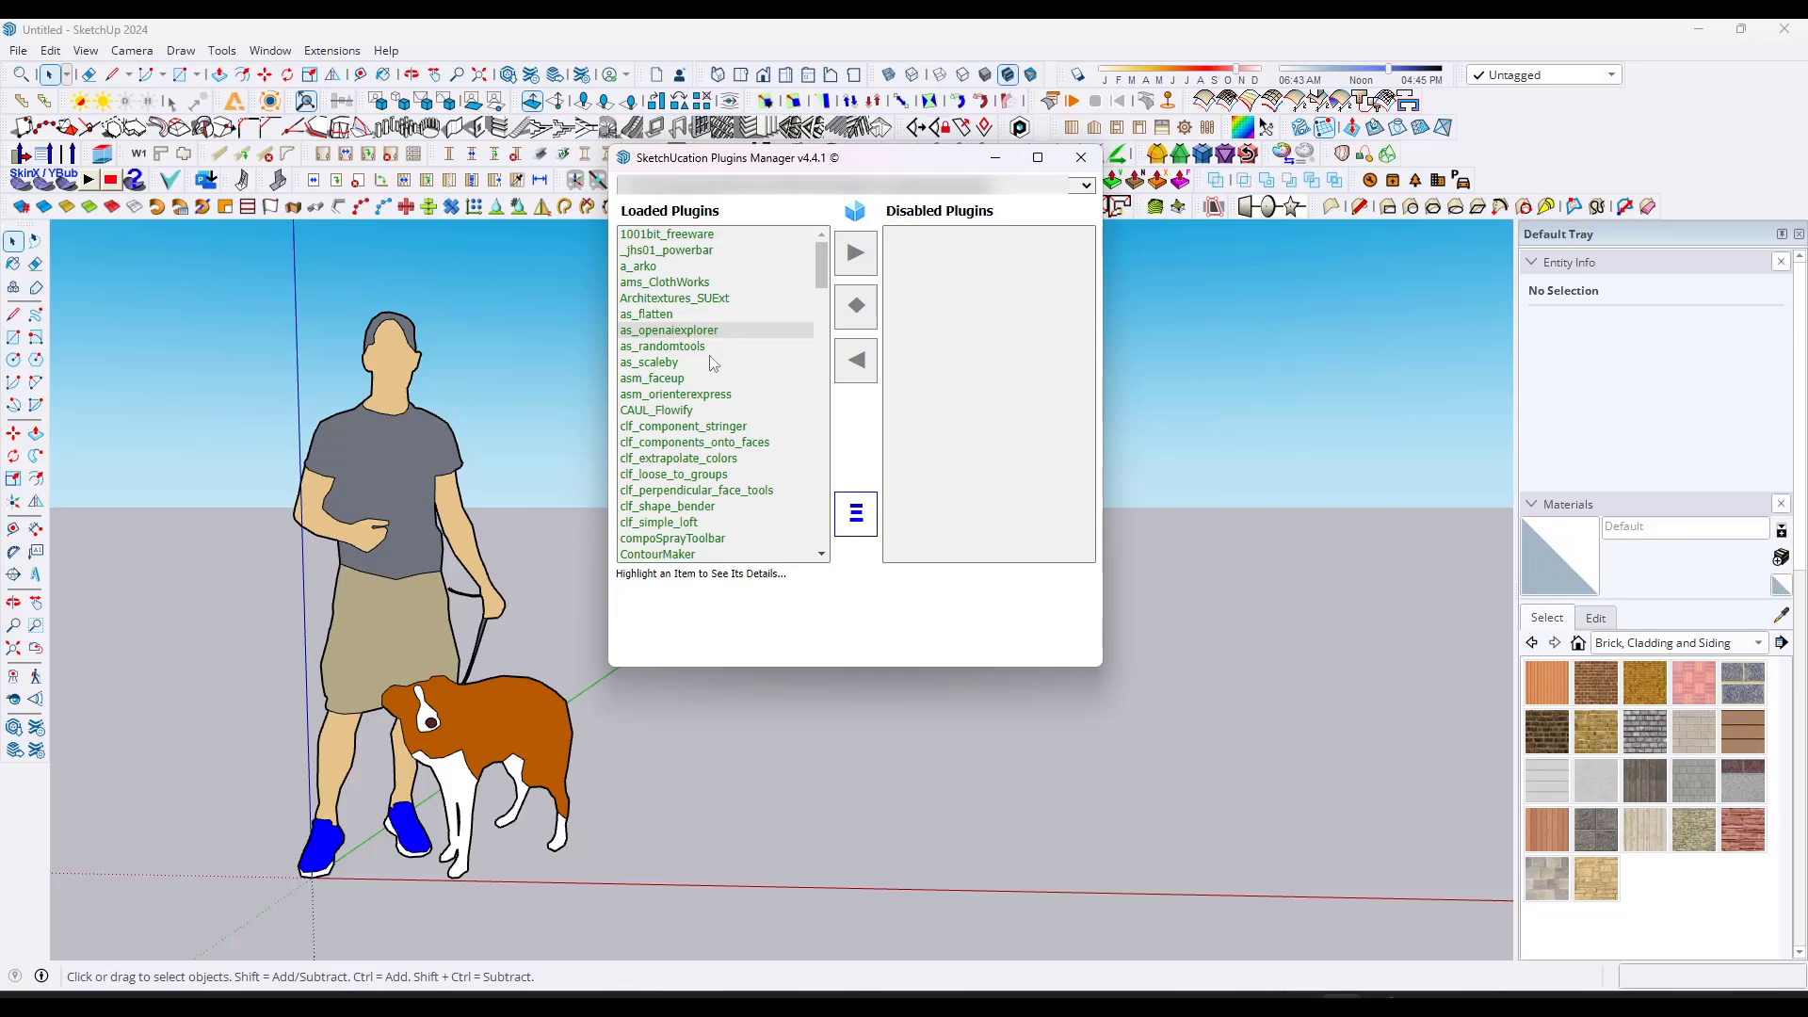
- Disable 1001bit_freeware, _jhs01_powerbar, ams_ClothWorks, Architextures_SUExt and as_flatten
left_click(692, 234)
left_click(700, 251, "shift")
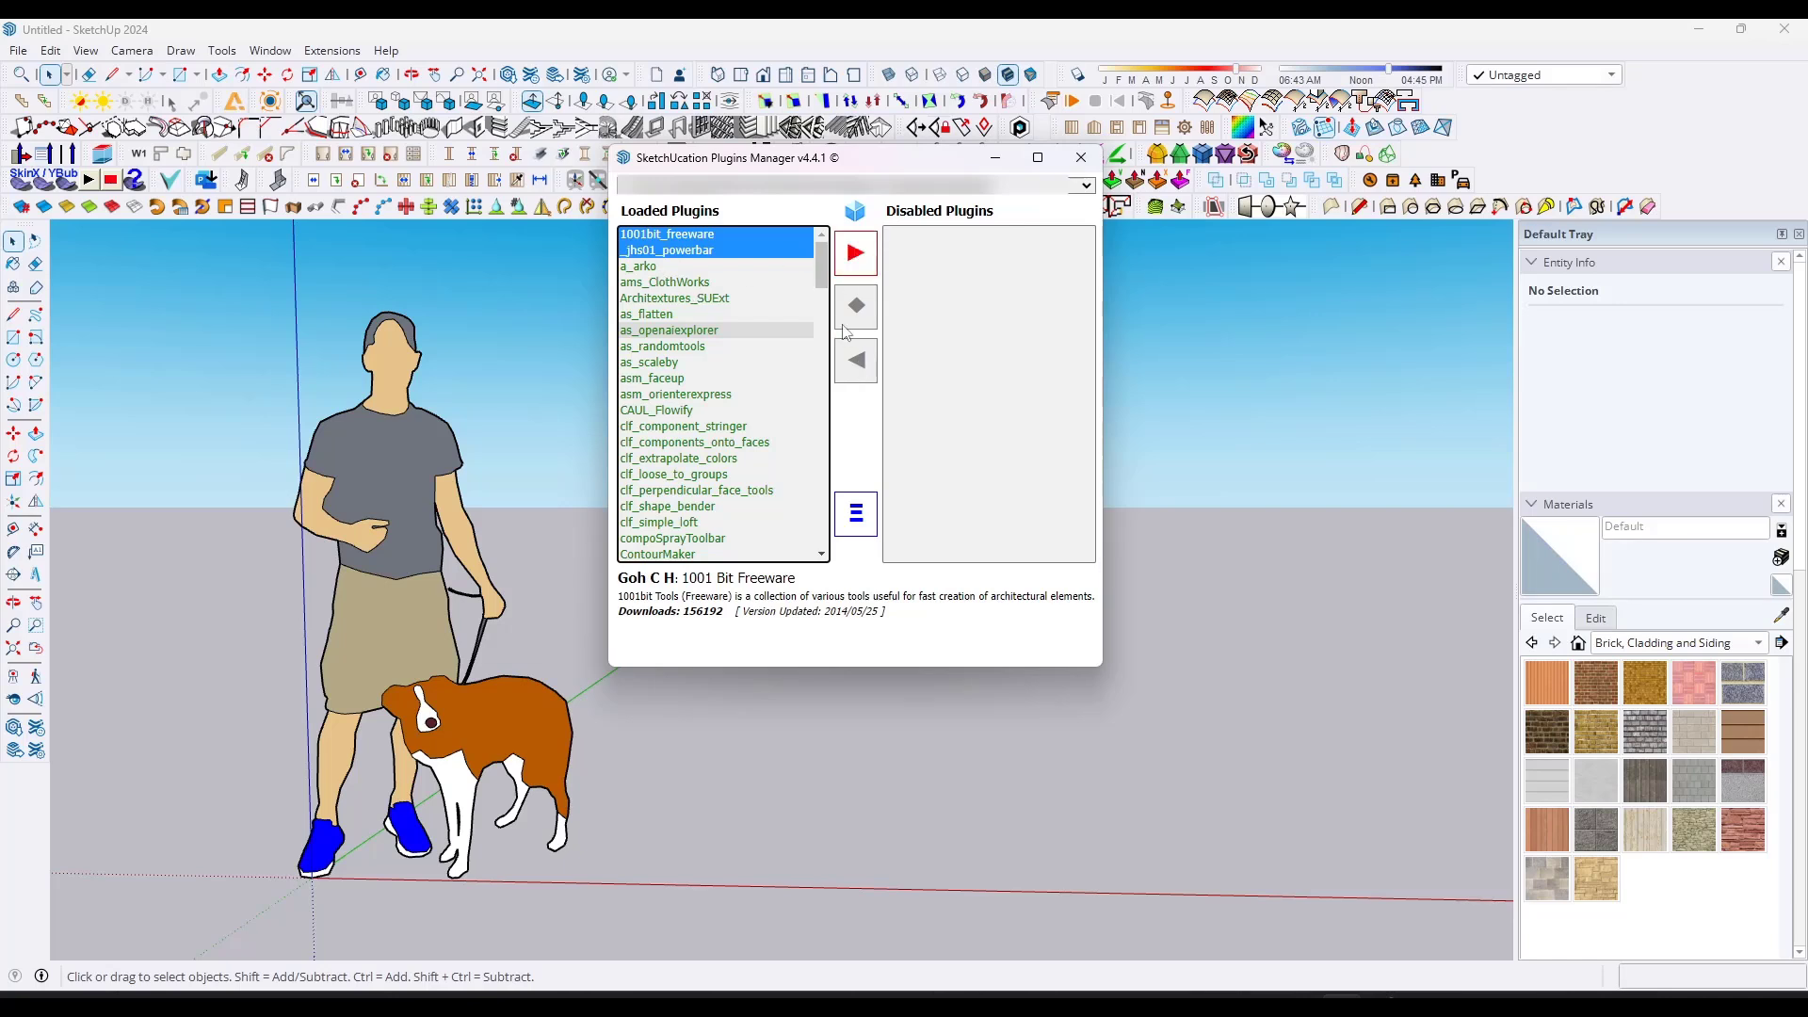
left_click(674, 283, "ctrl")
left_click(689, 299, "ctrl")
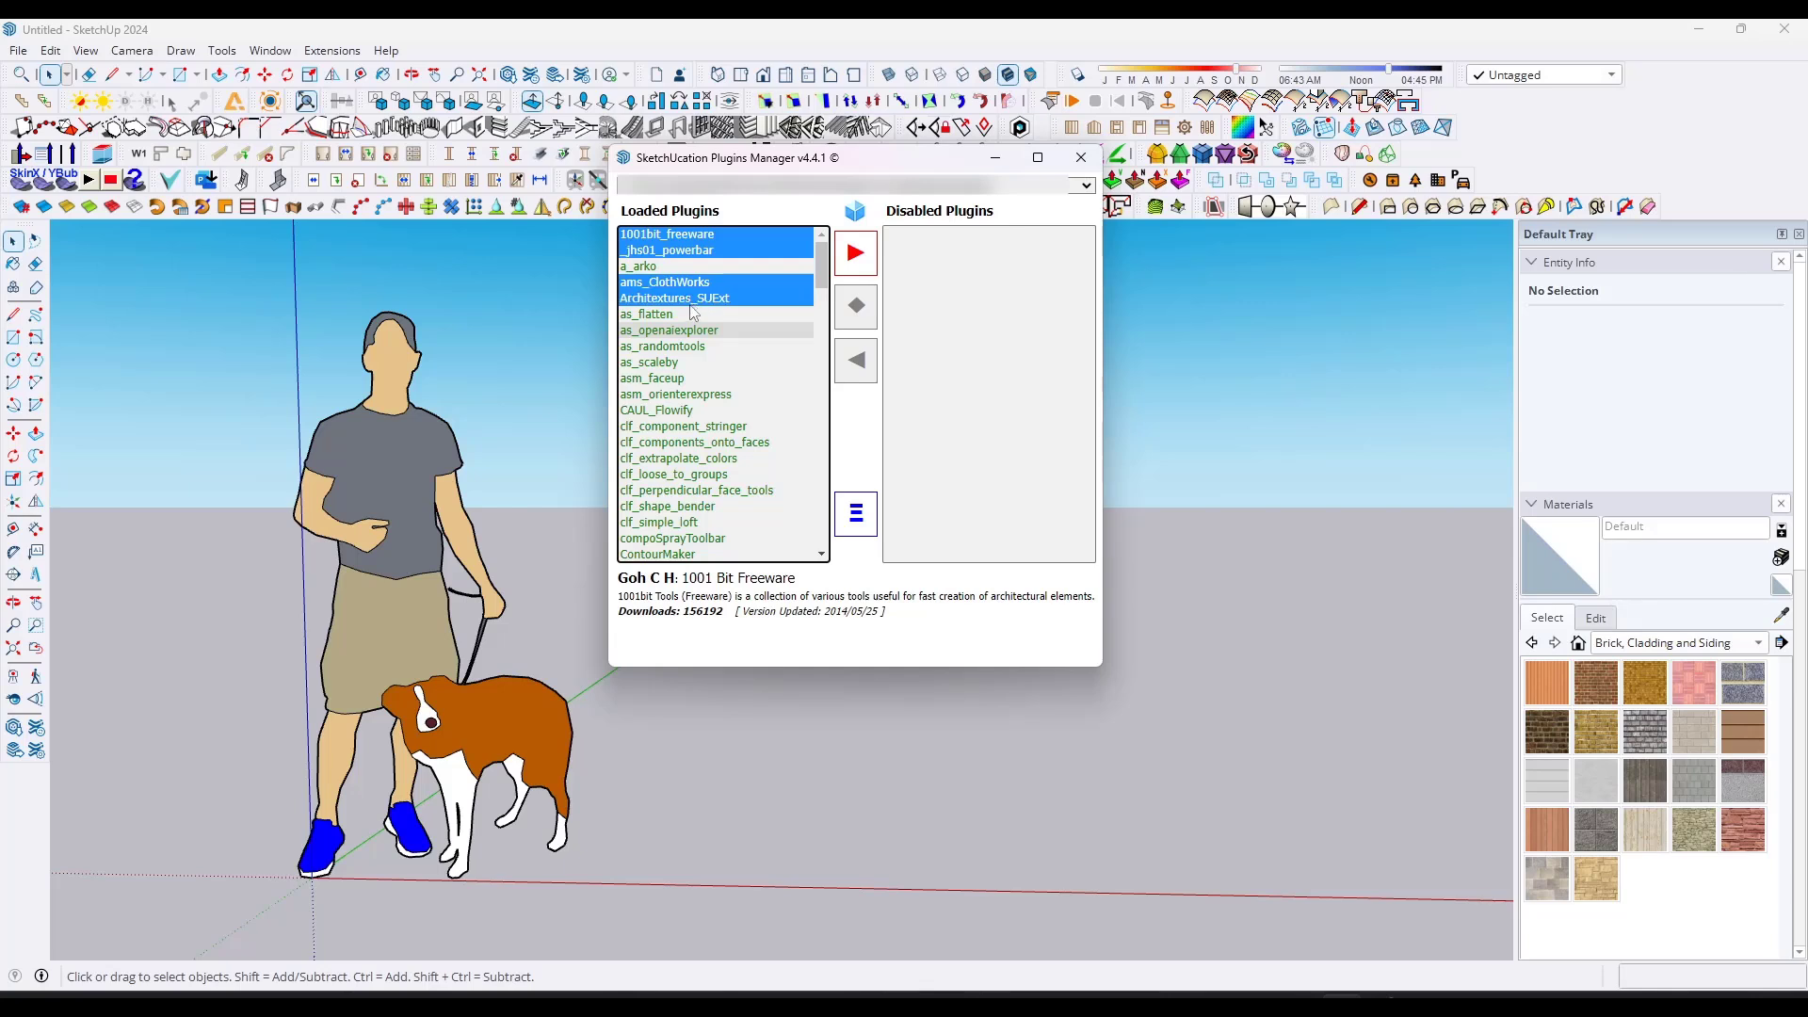
left_click(678, 314, "ctrl")
left_click(855, 253)
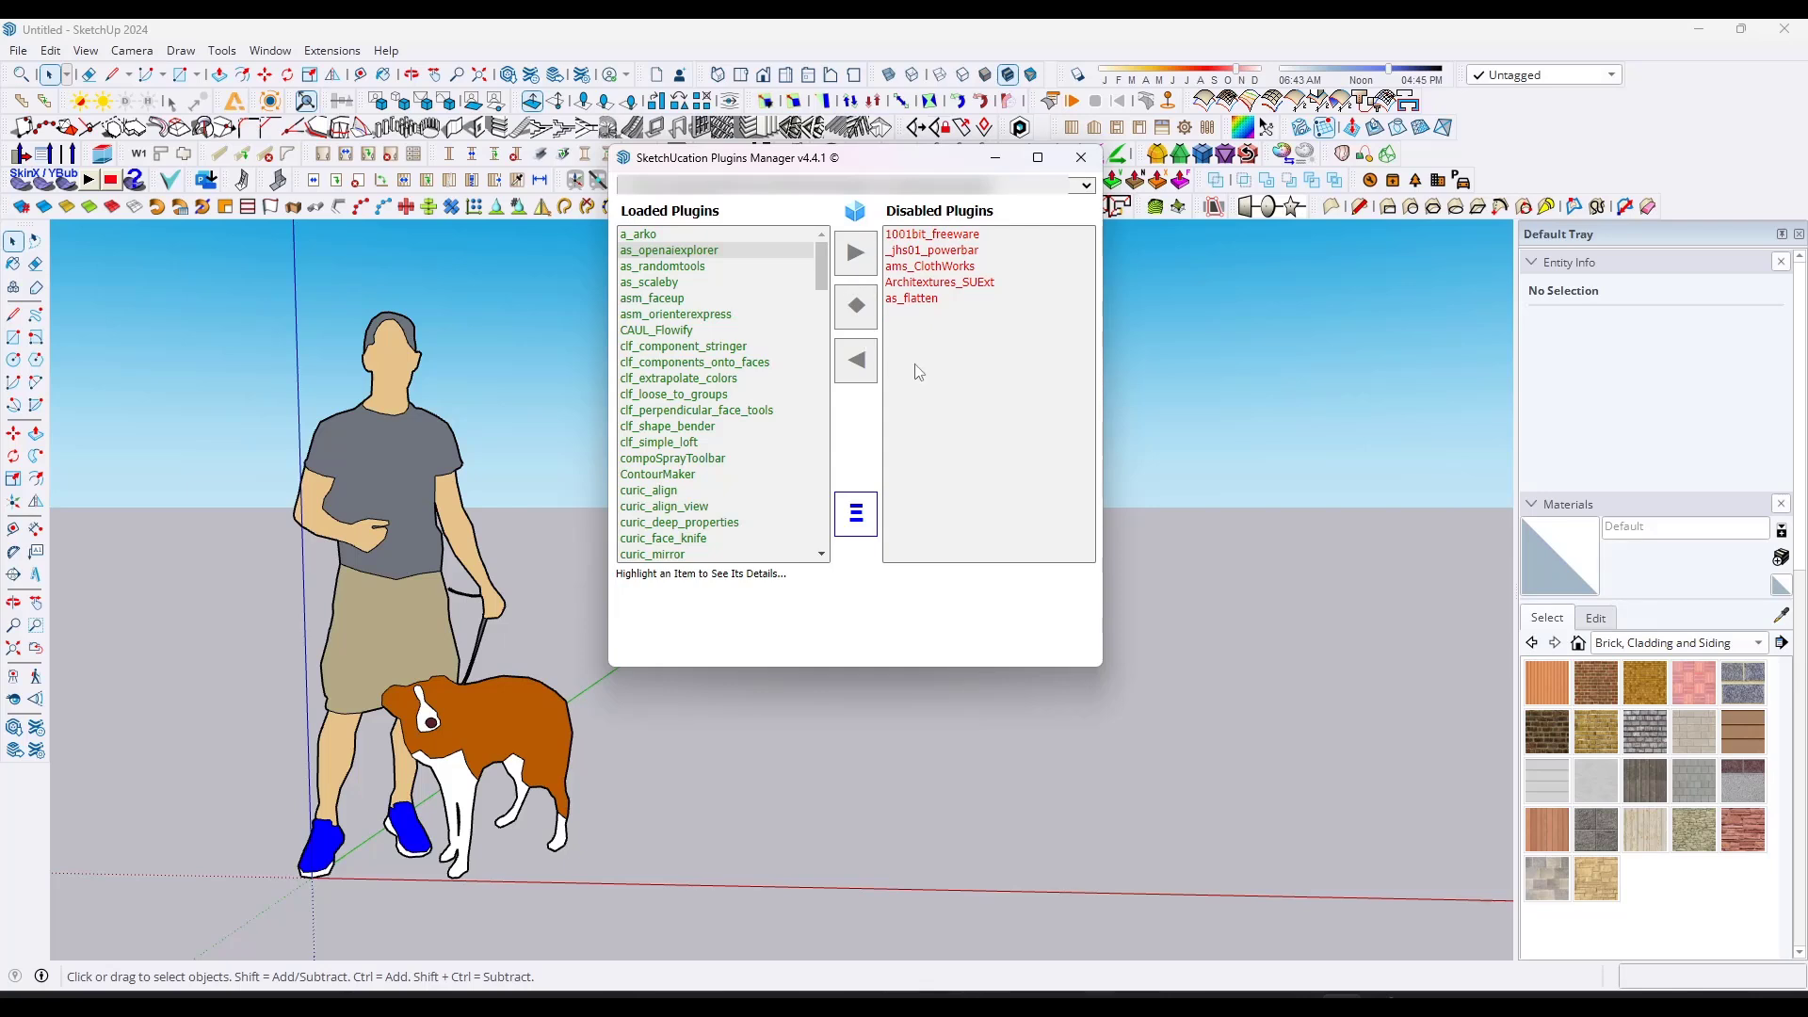
- Disable the clf_ plugins and the curic_ plugins through DM_artisan2
left_click_drag(688, 347, 687, 400)
left_click(676, 508, "ctrl")
left_click(674, 539, "ctrl")
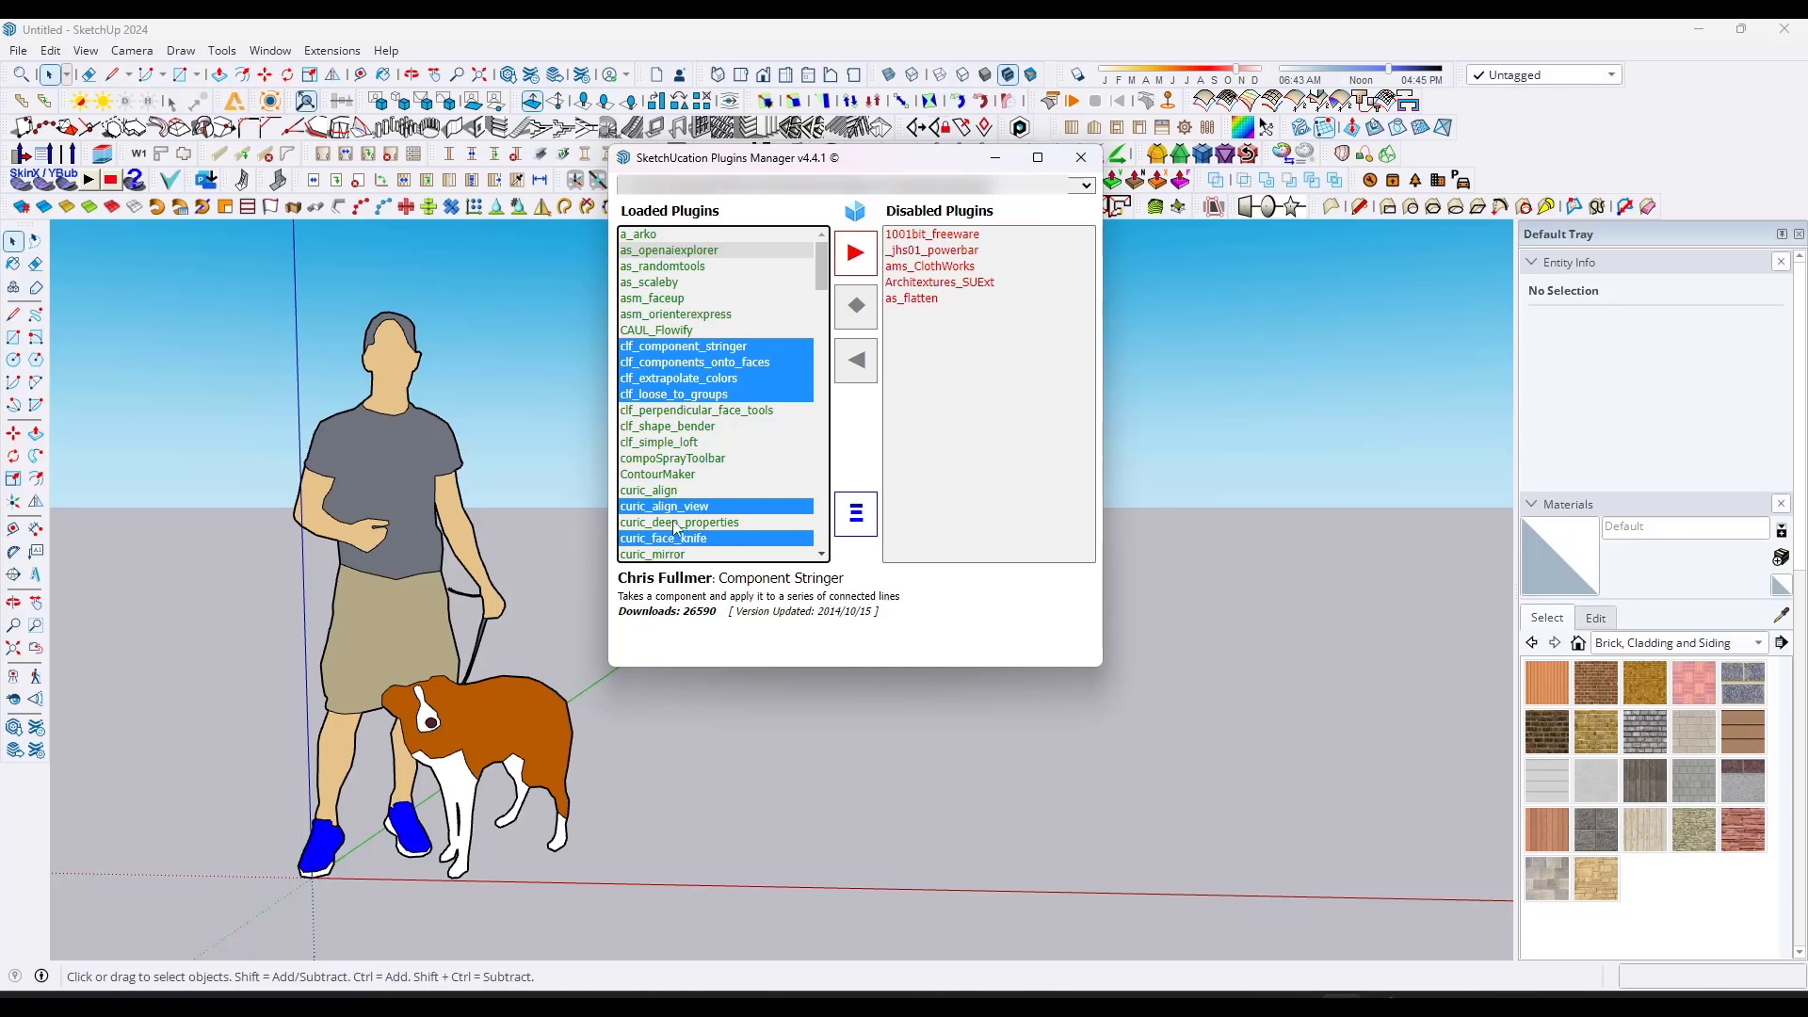
scroll(676, 527, "down", 5)
left_click(672, 382, "ctrl")
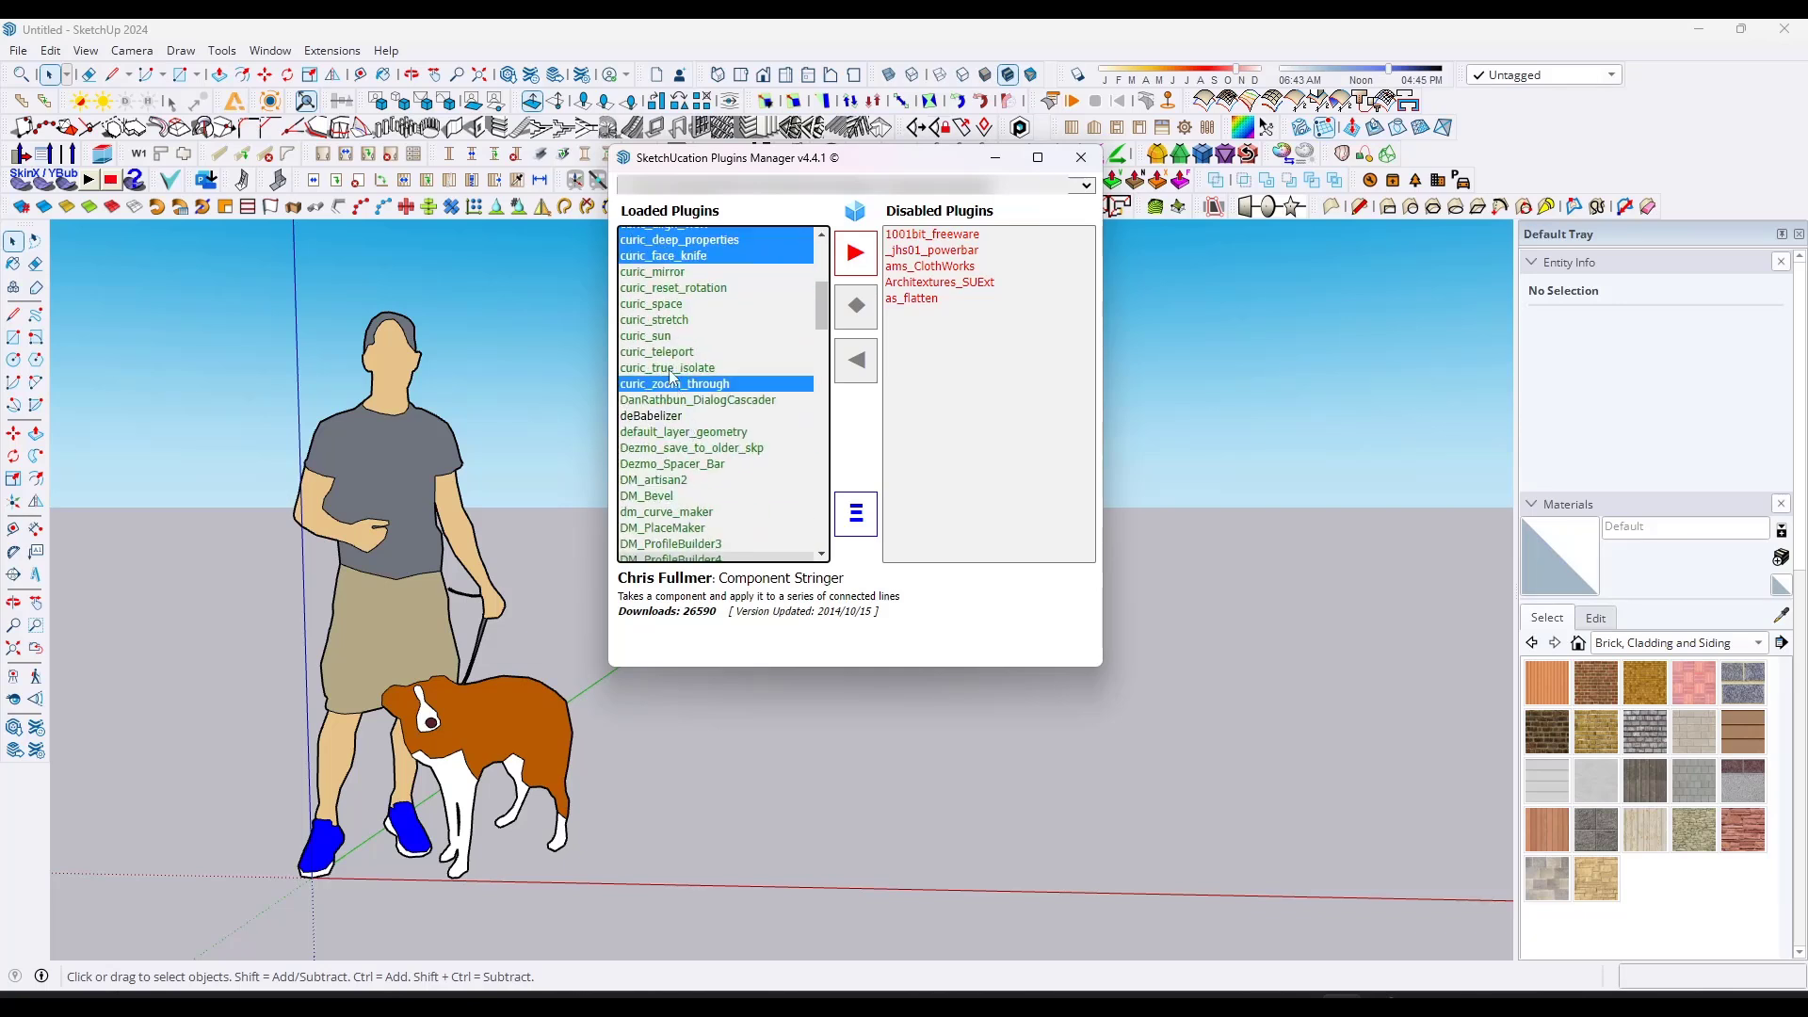
left_click(671, 367, "ctrl")
left_click(665, 320, "ctrl")
left_click(659, 288, "ctrl")
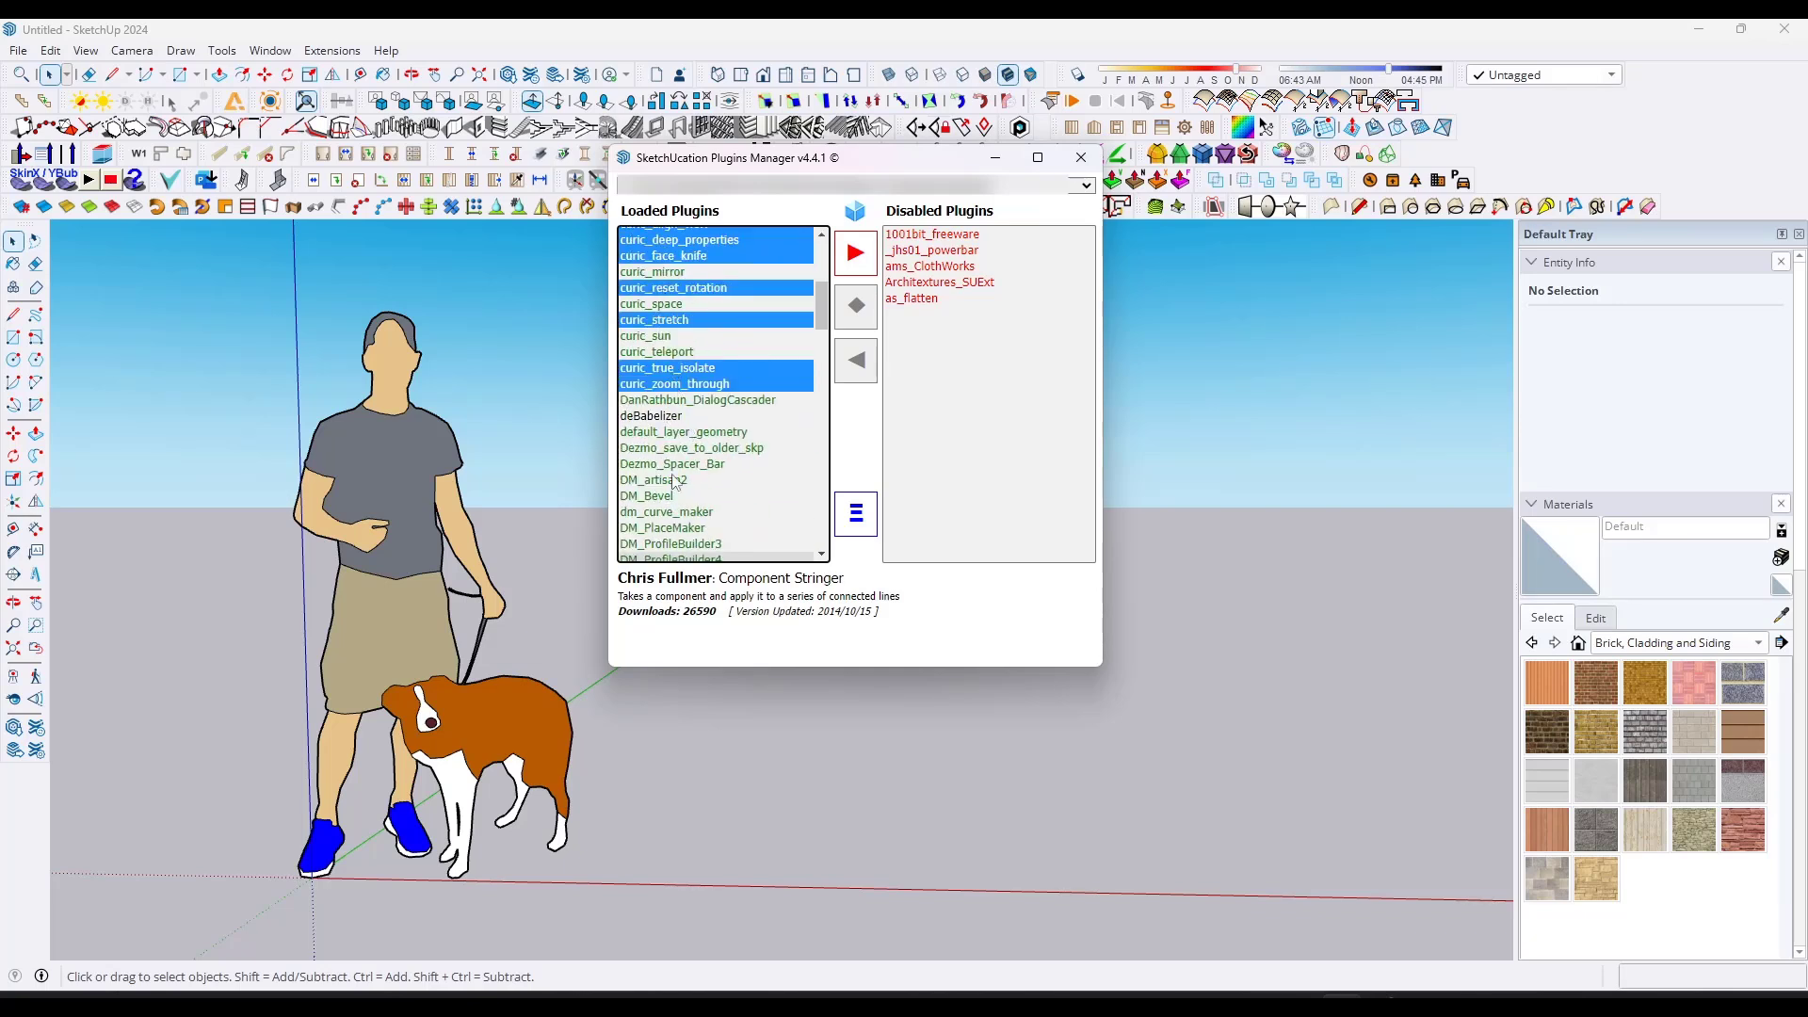
left_click(675, 480, "shift")
left_click(855, 252)
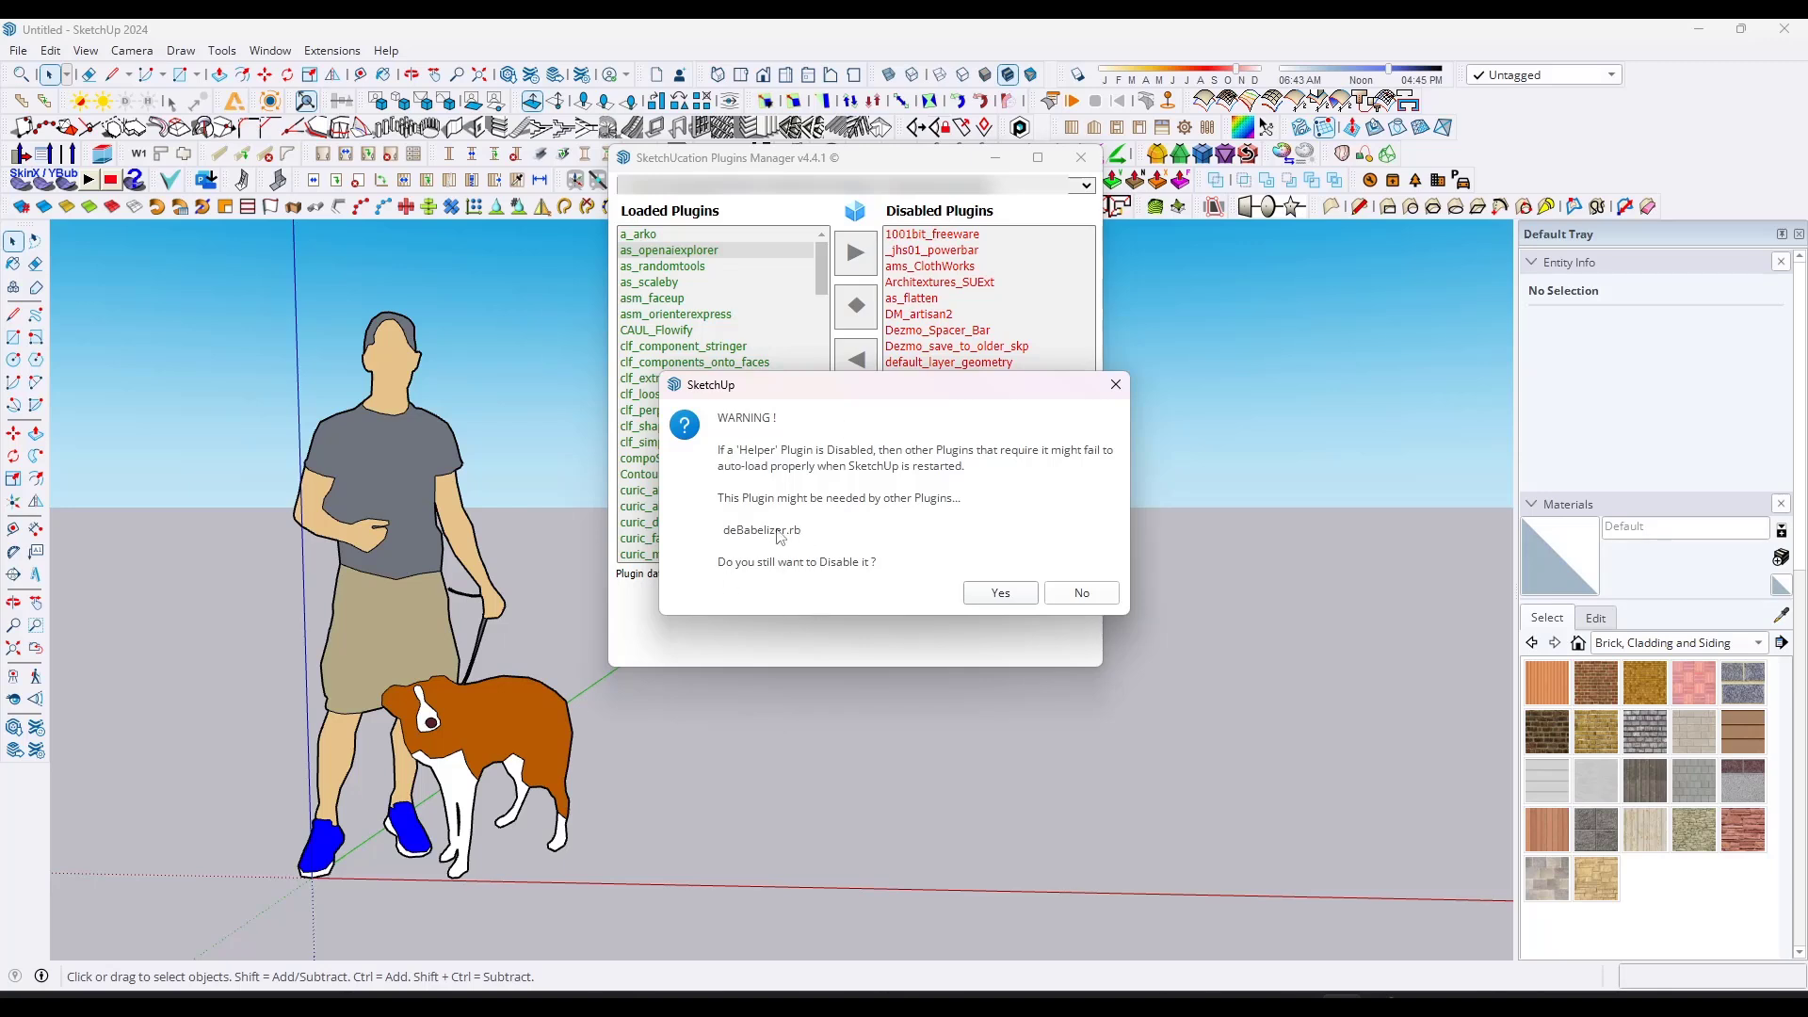
- Keep the deBabelizer helper plugin enabled and check status in the Extension Manager
left_click(1071, 597)
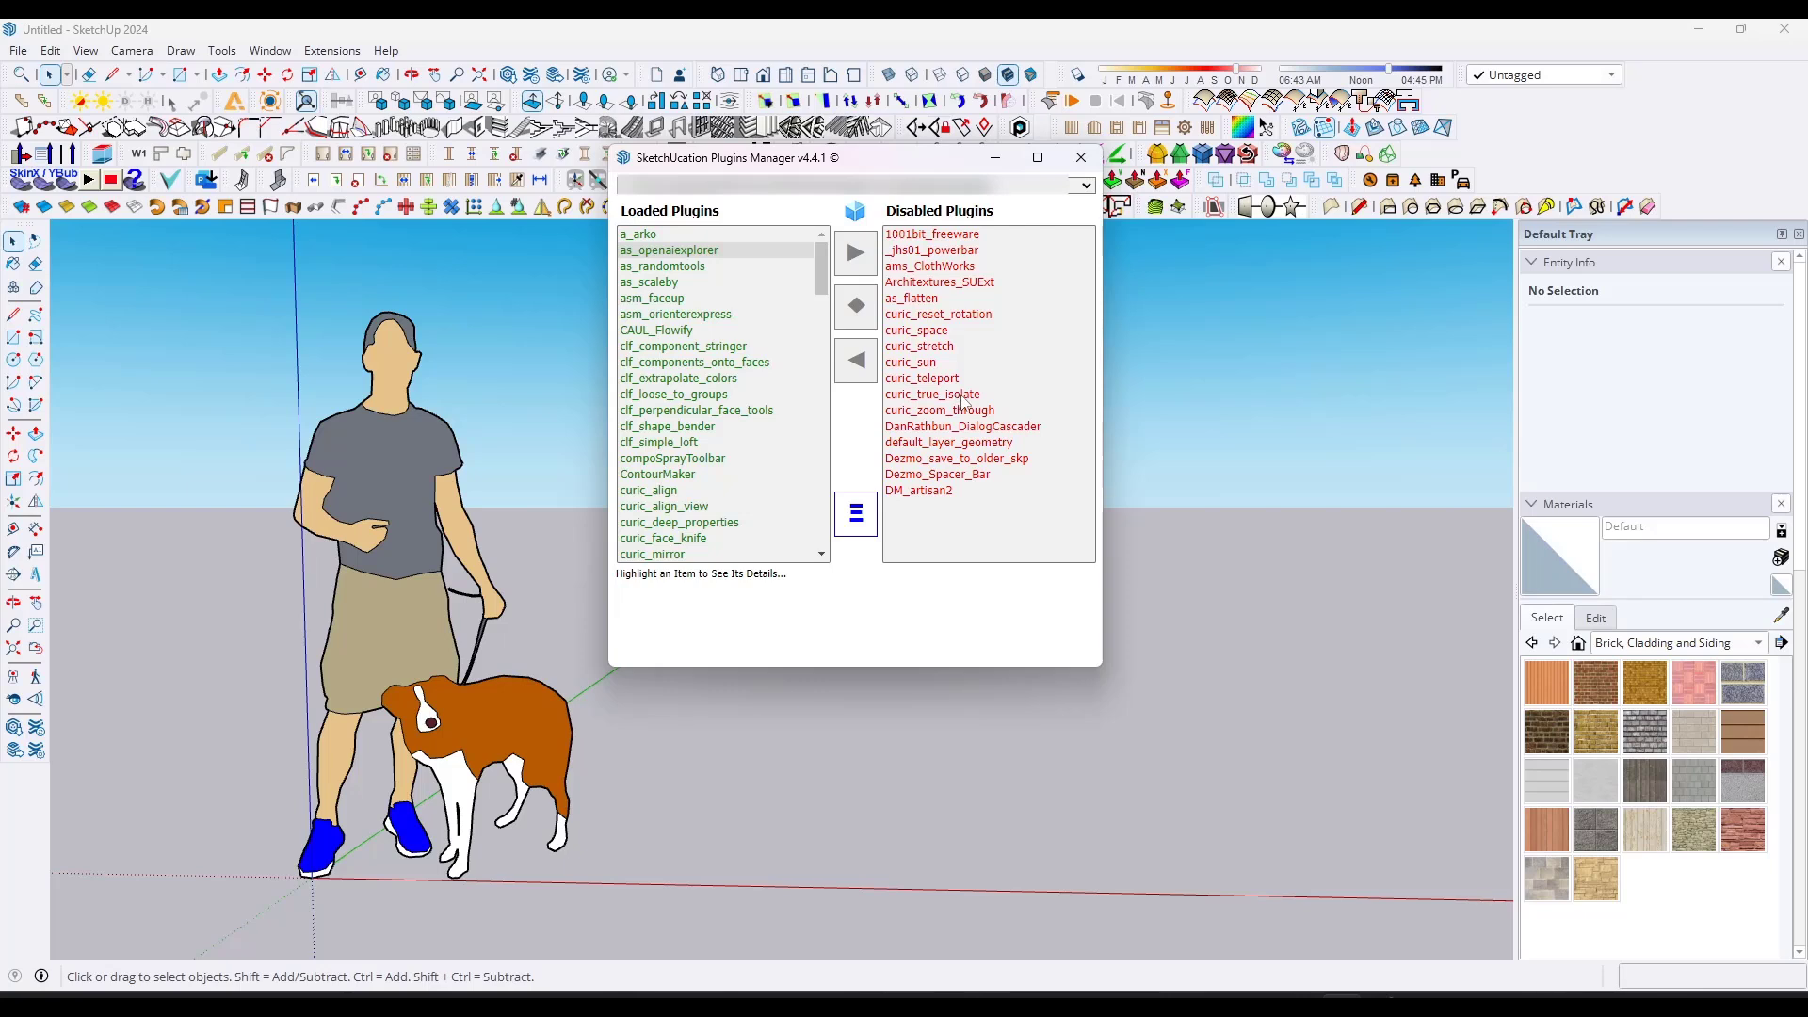
scroll(696, 311, "down", 10)
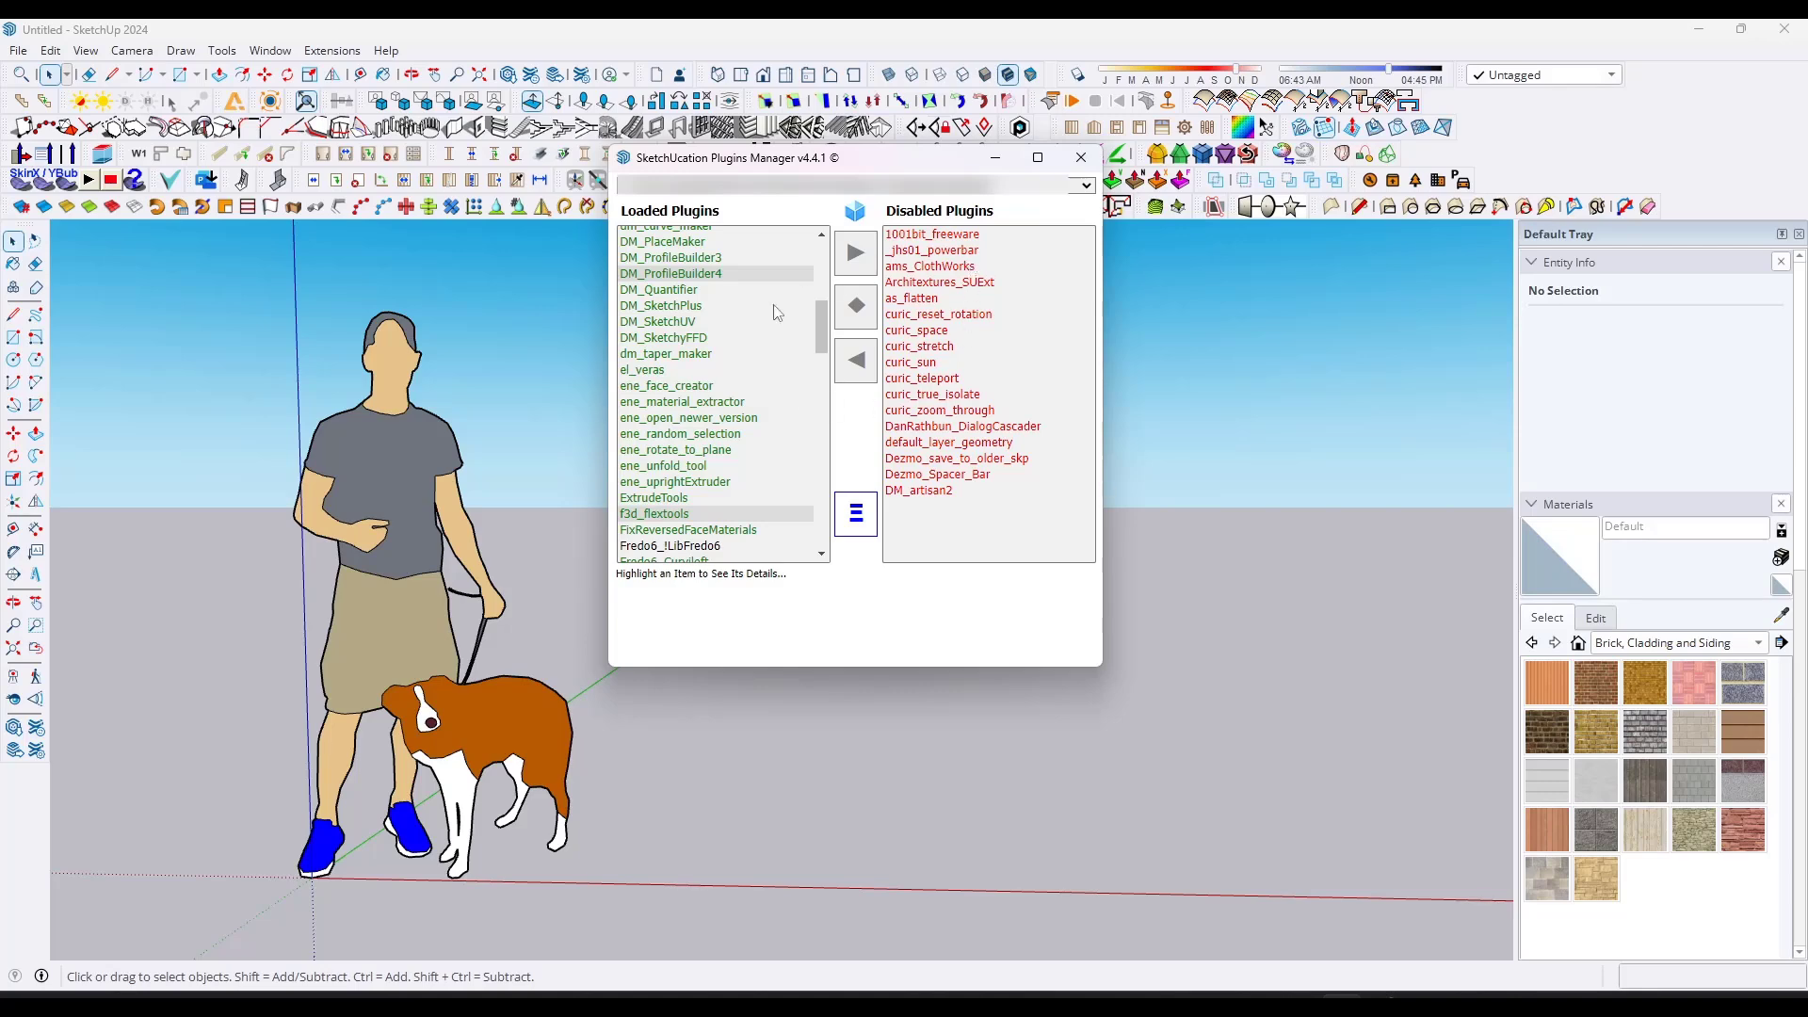
left_click(583, 75)
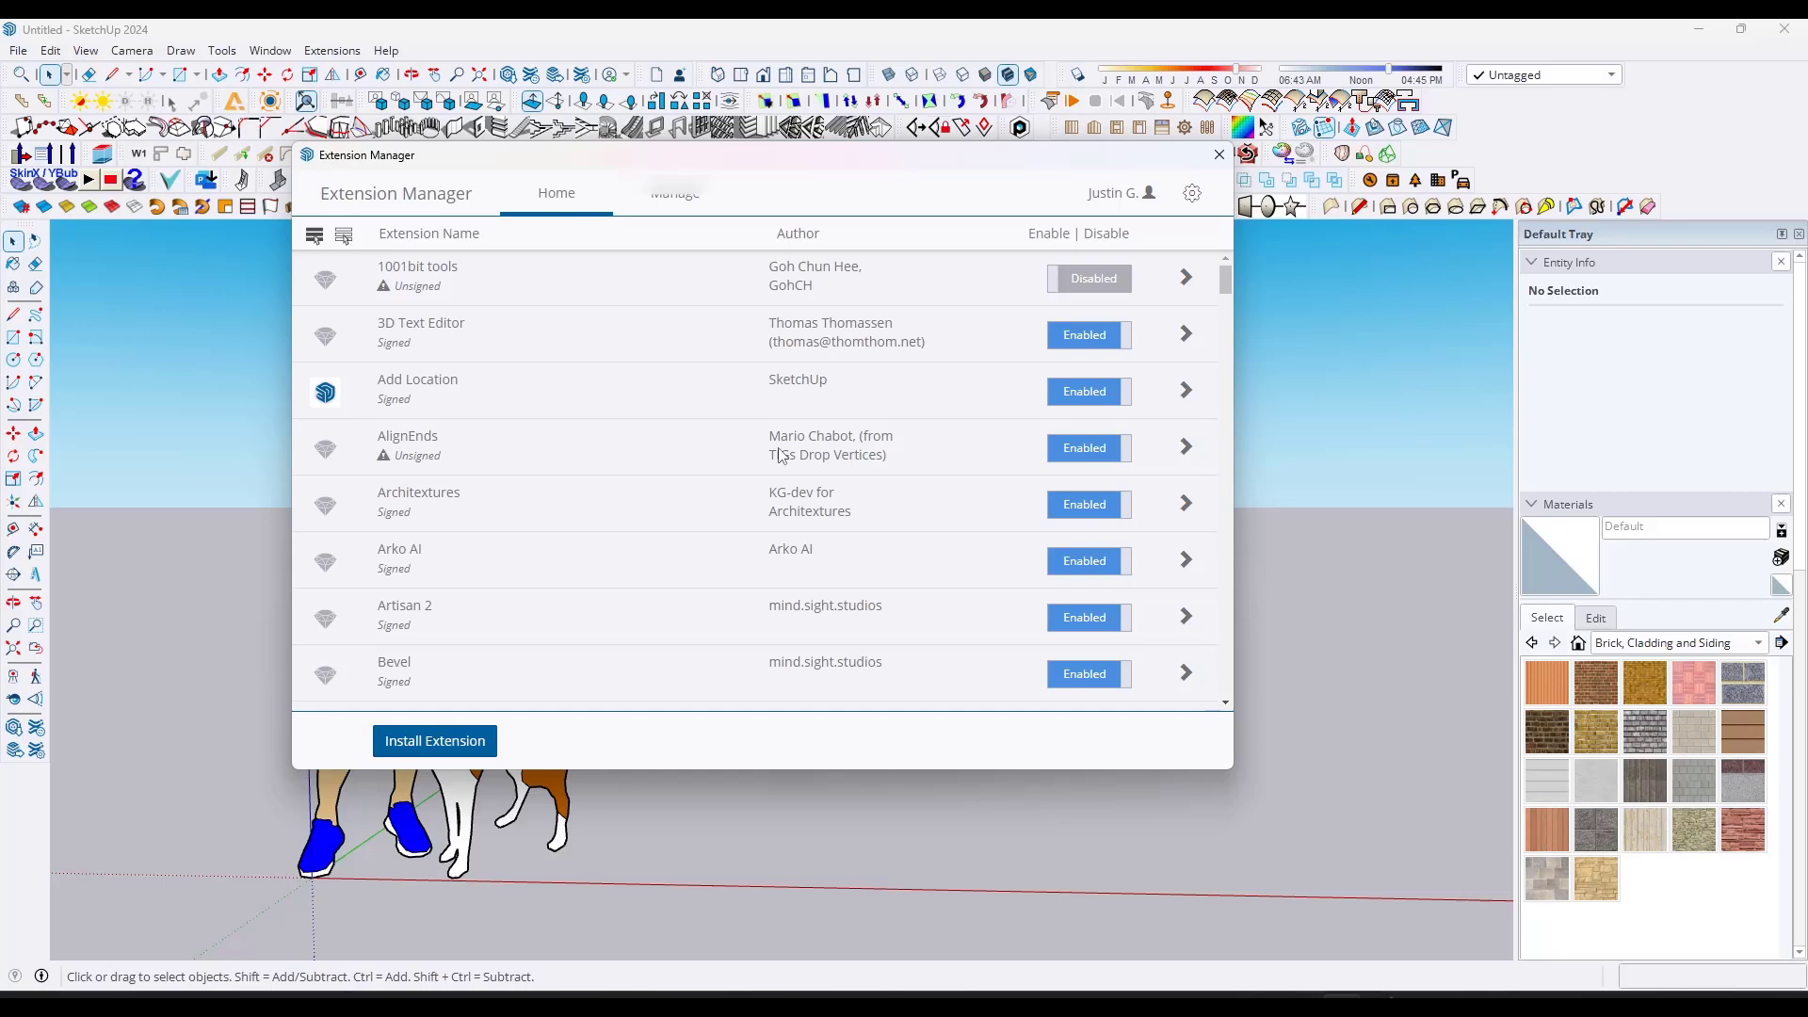
- Close the Extension Manager, returning to the Plugins Manager's disabled list ending with DM_artisan2
left_click(1219, 154)
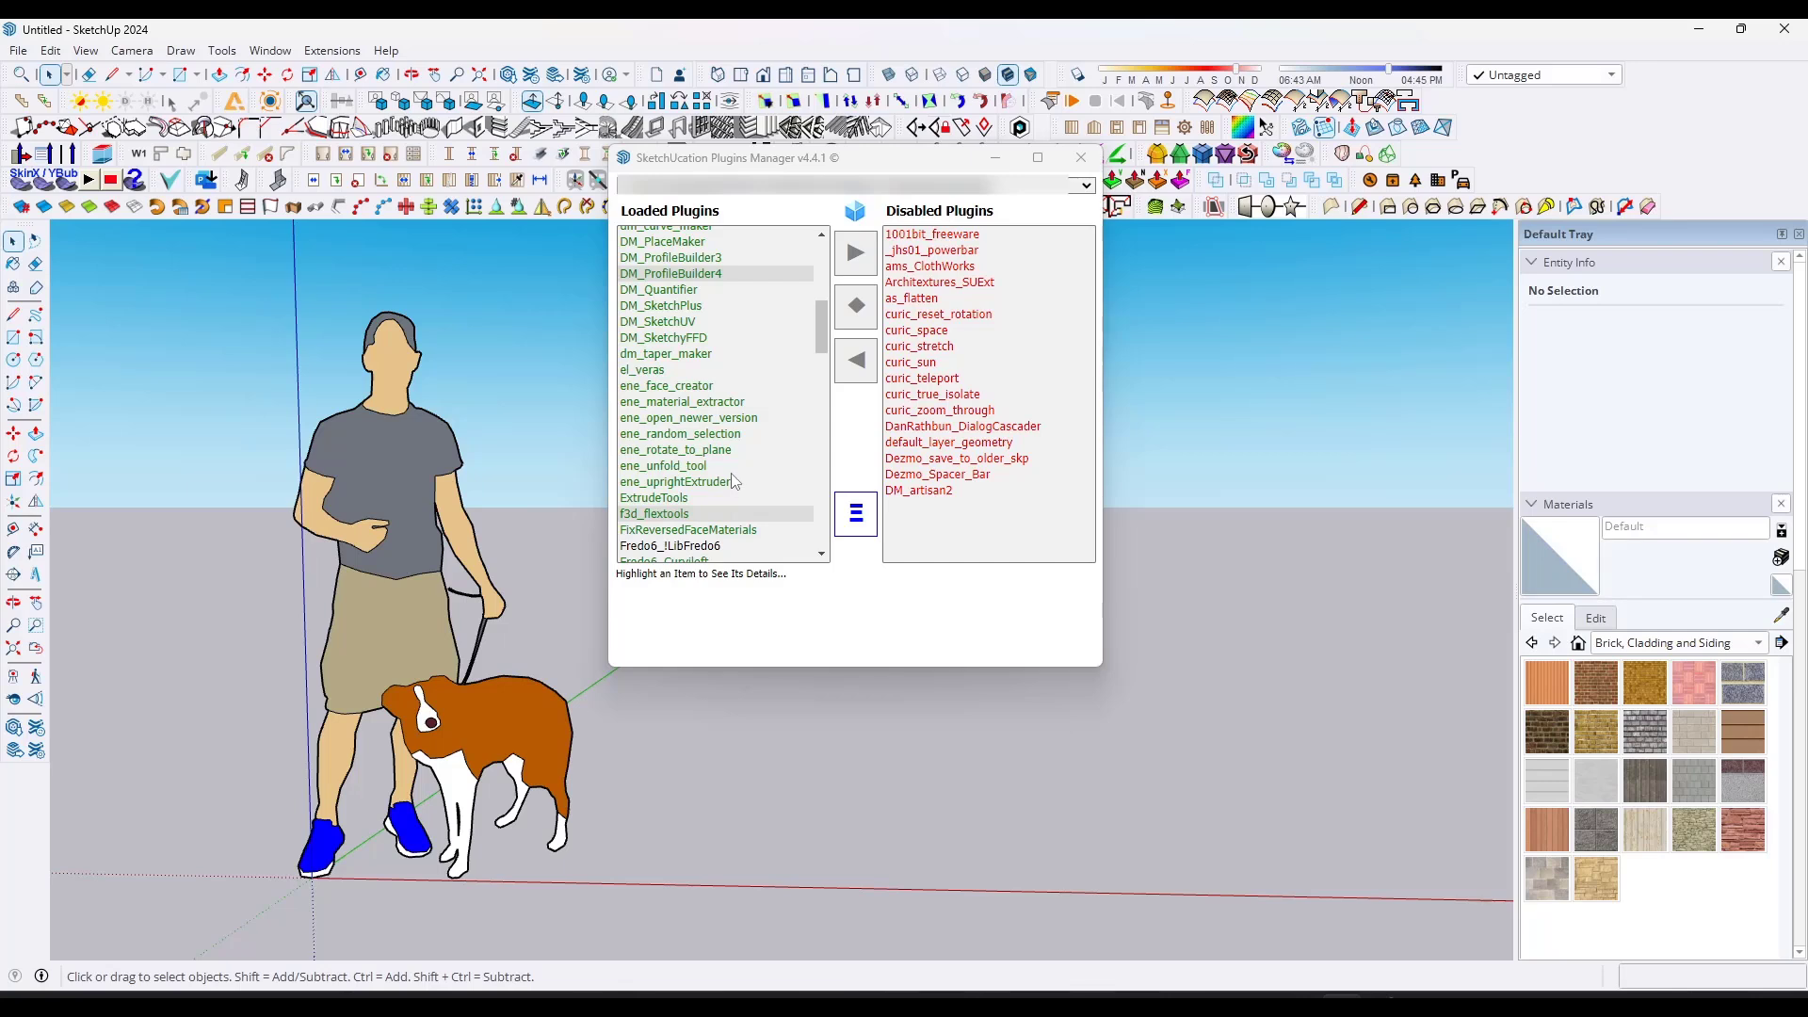
- Apply the Lightweight plugin set from Manage Sets and float the Solid Tools toolbar
left_click(855, 516)
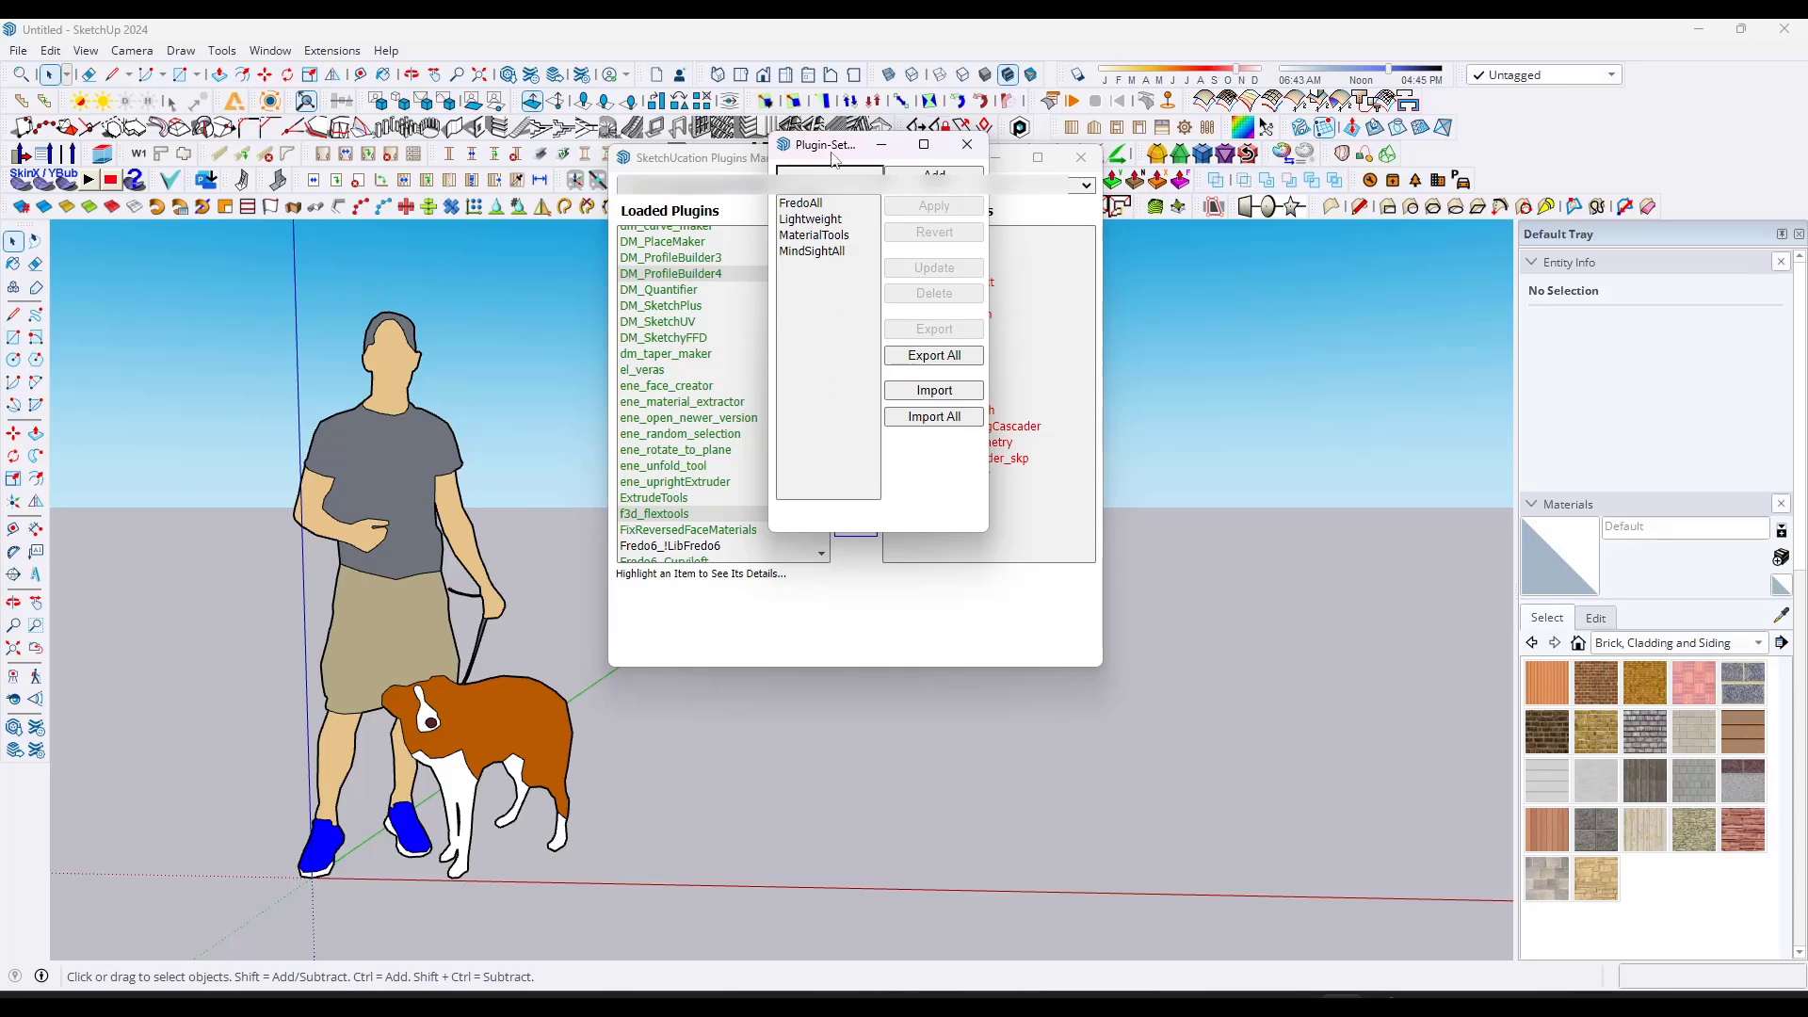
left_click_drag(833, 158, 346, 229)
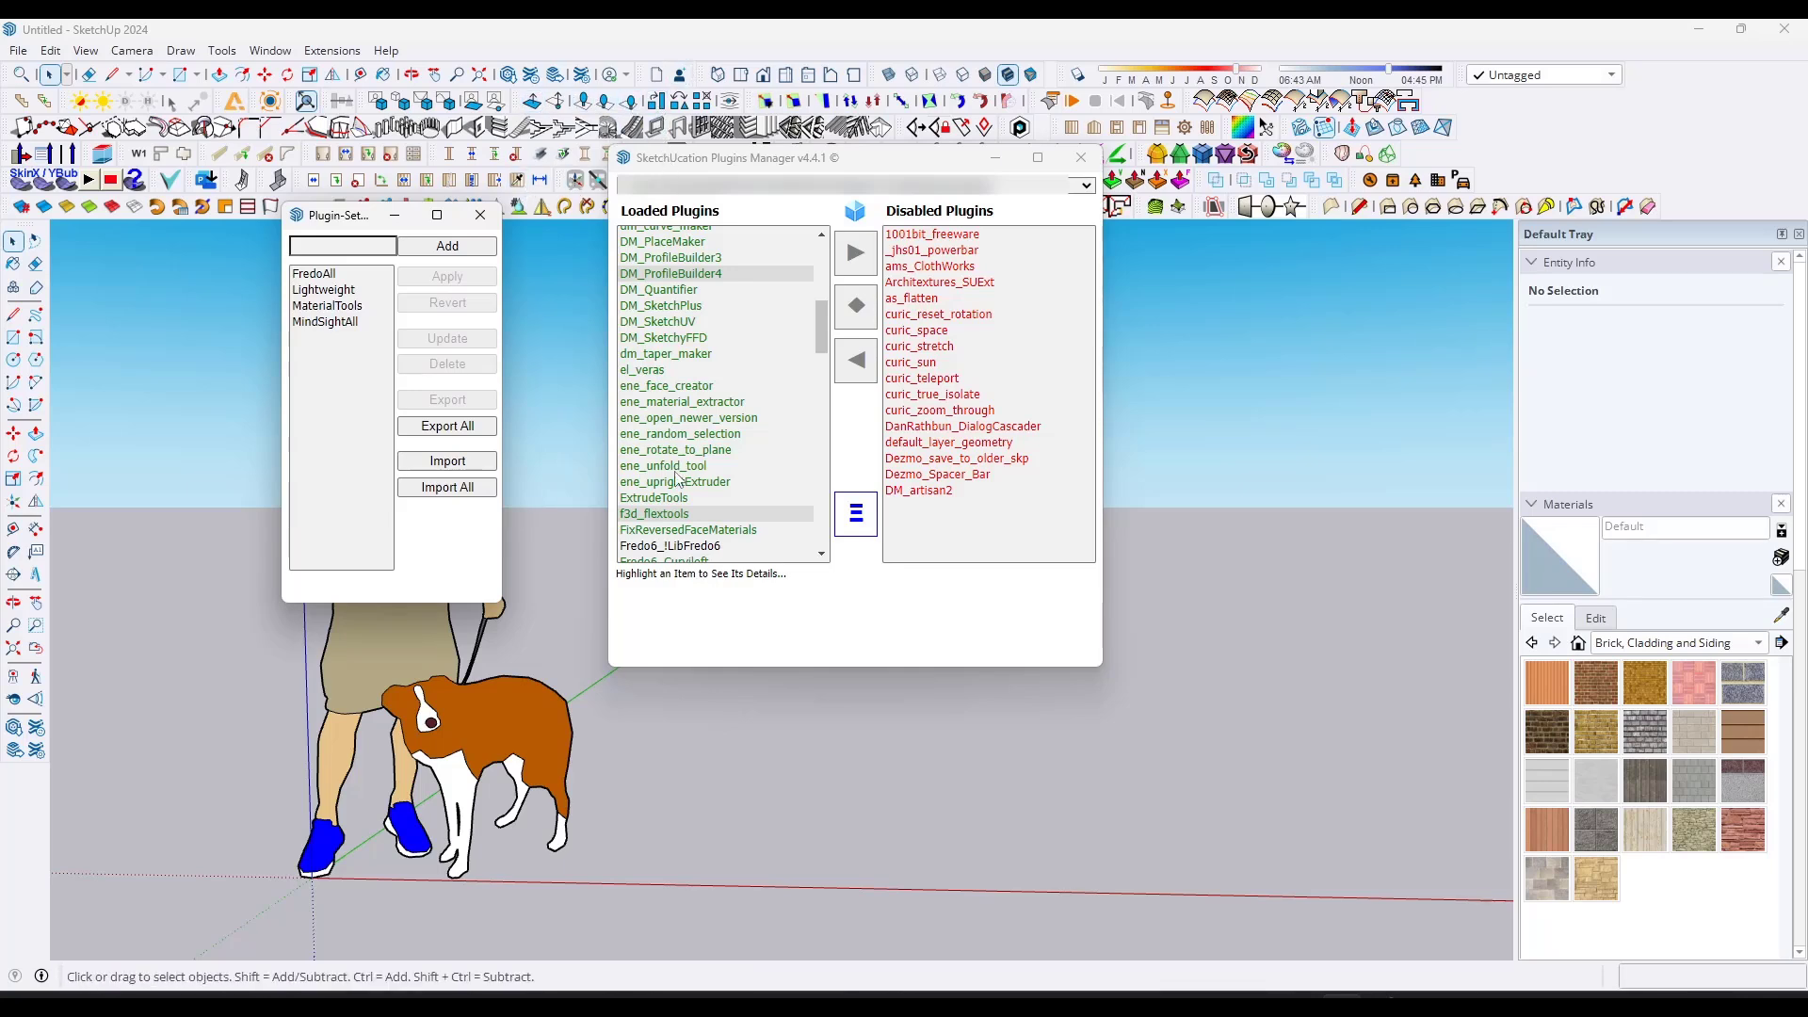
left_click(341, 291)
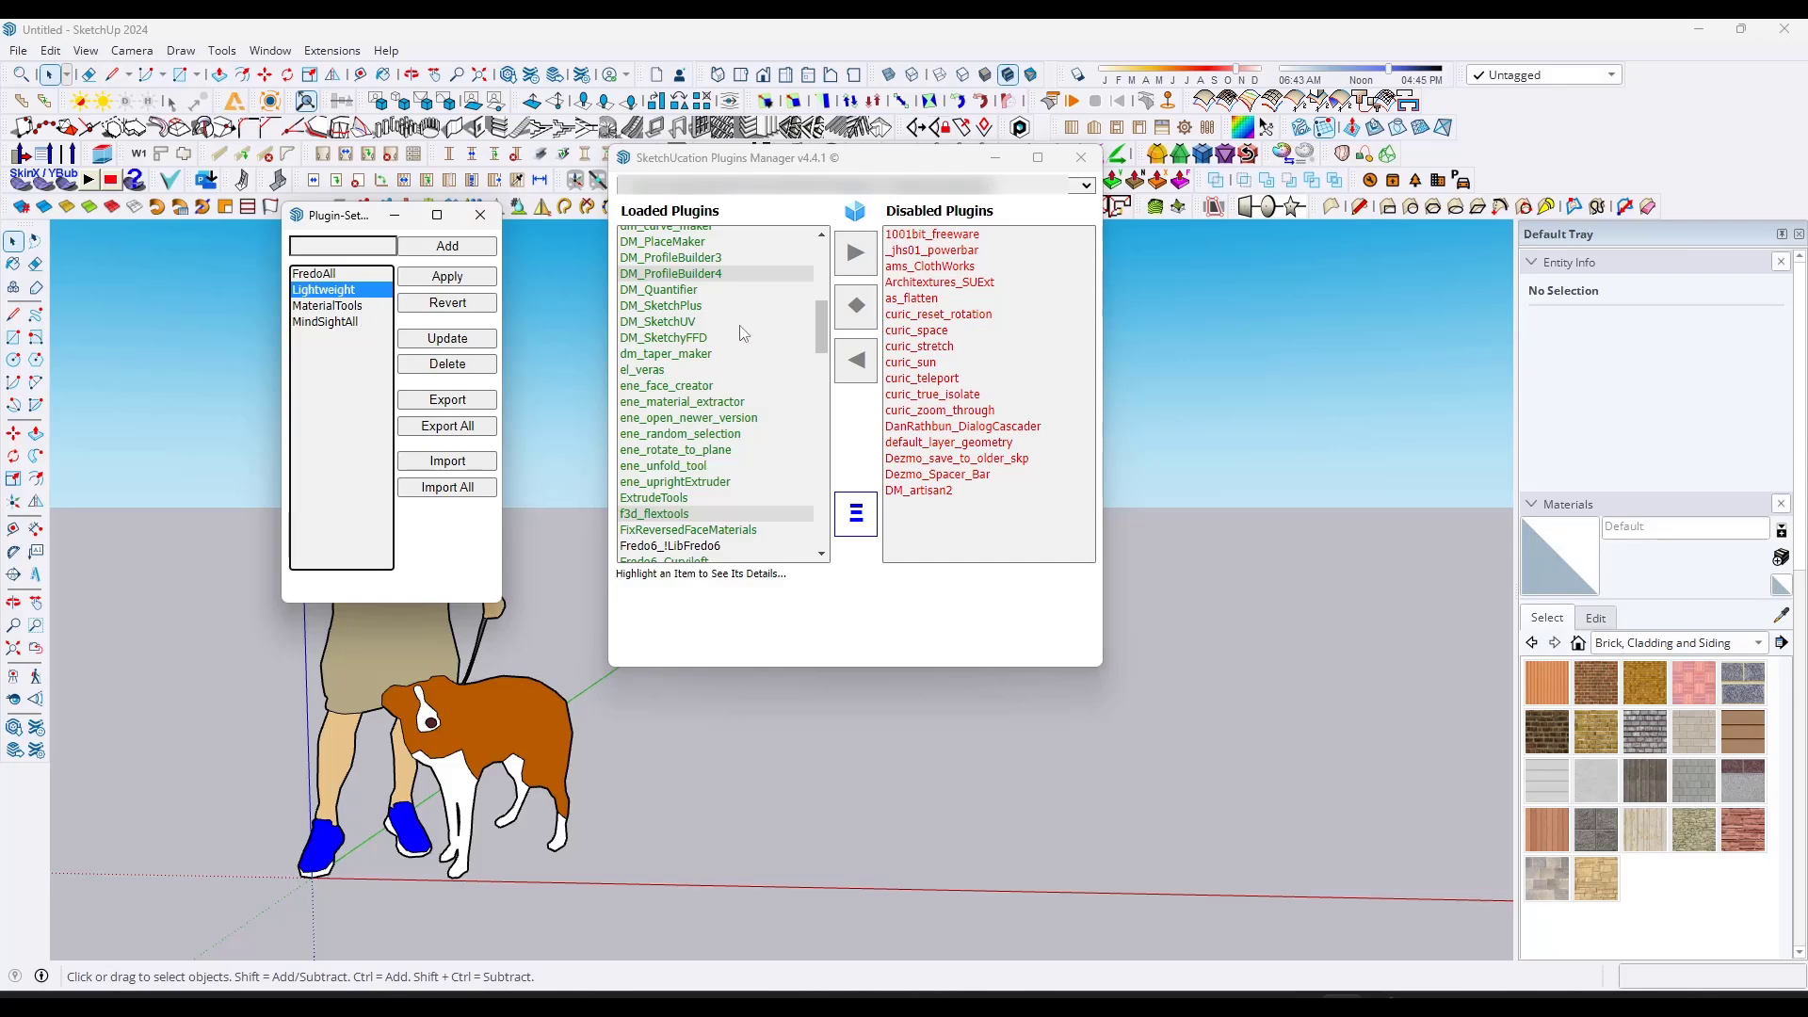
left_click(437, 280)
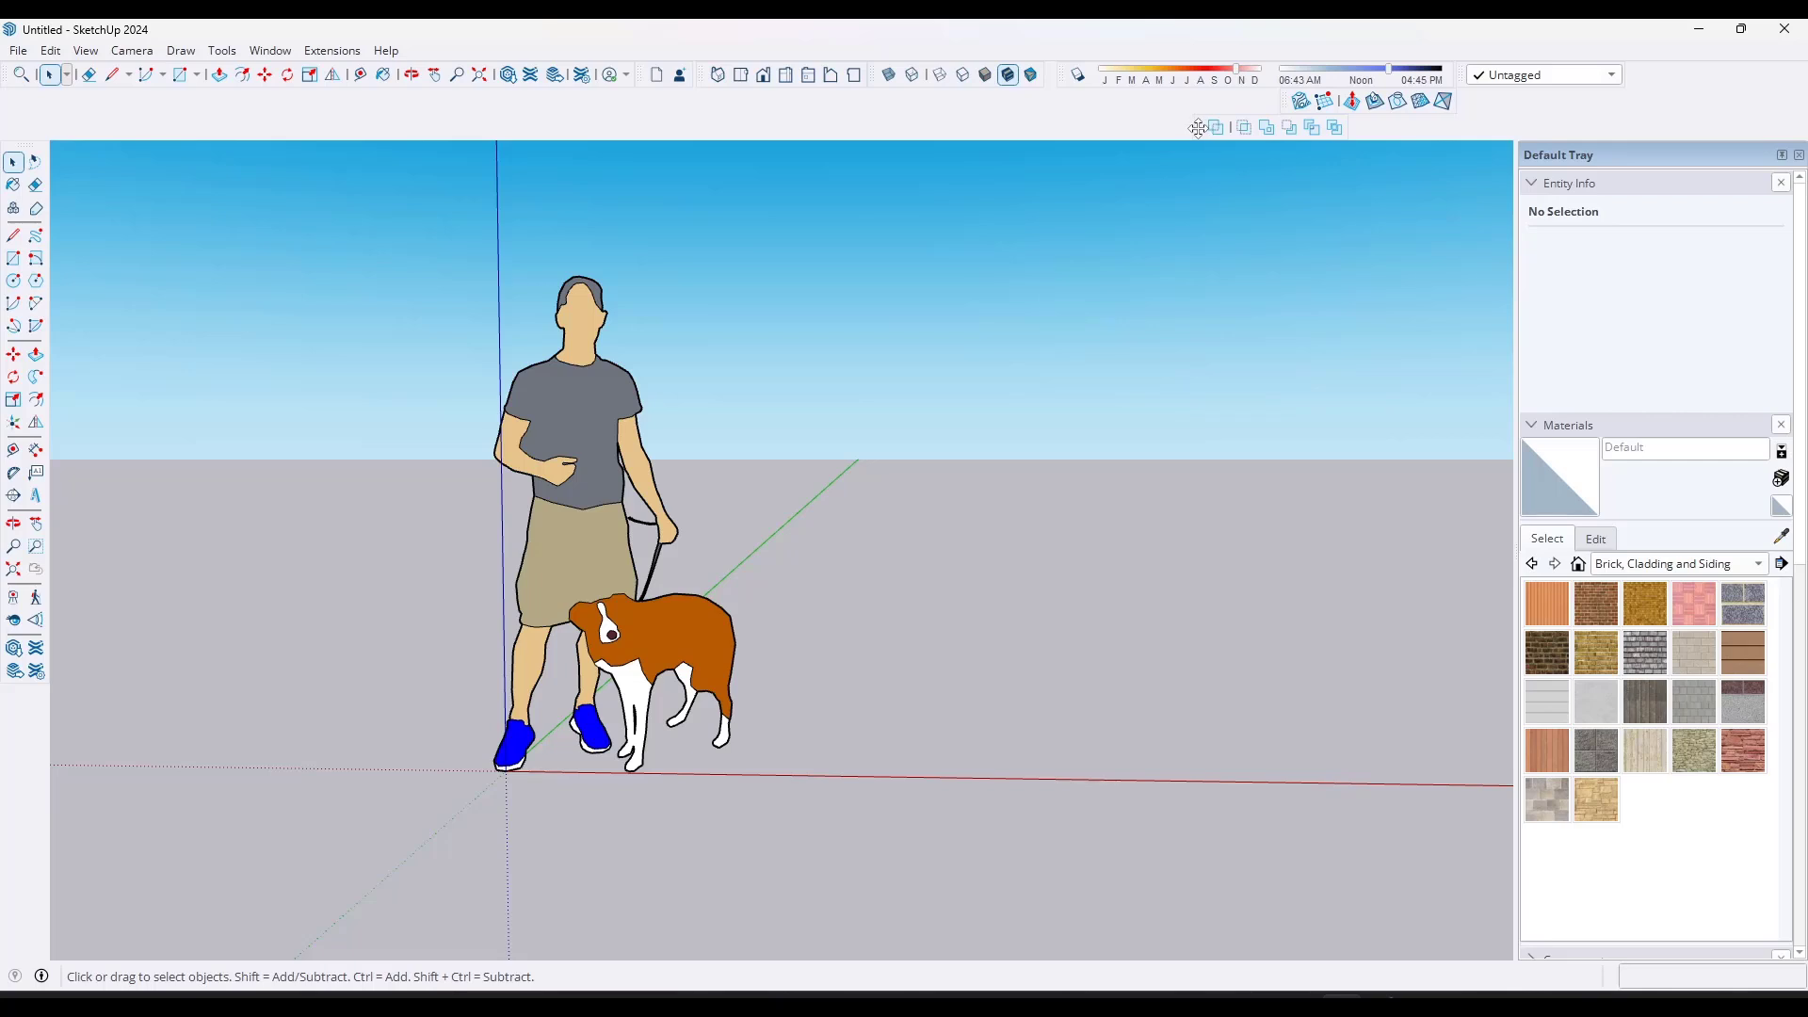
left_click_drag(1198, 128, 1197, 207)
- Close the floating Sandbox and Solid Tools palettes
left_click_drag(1286, 101, 1244, 129)
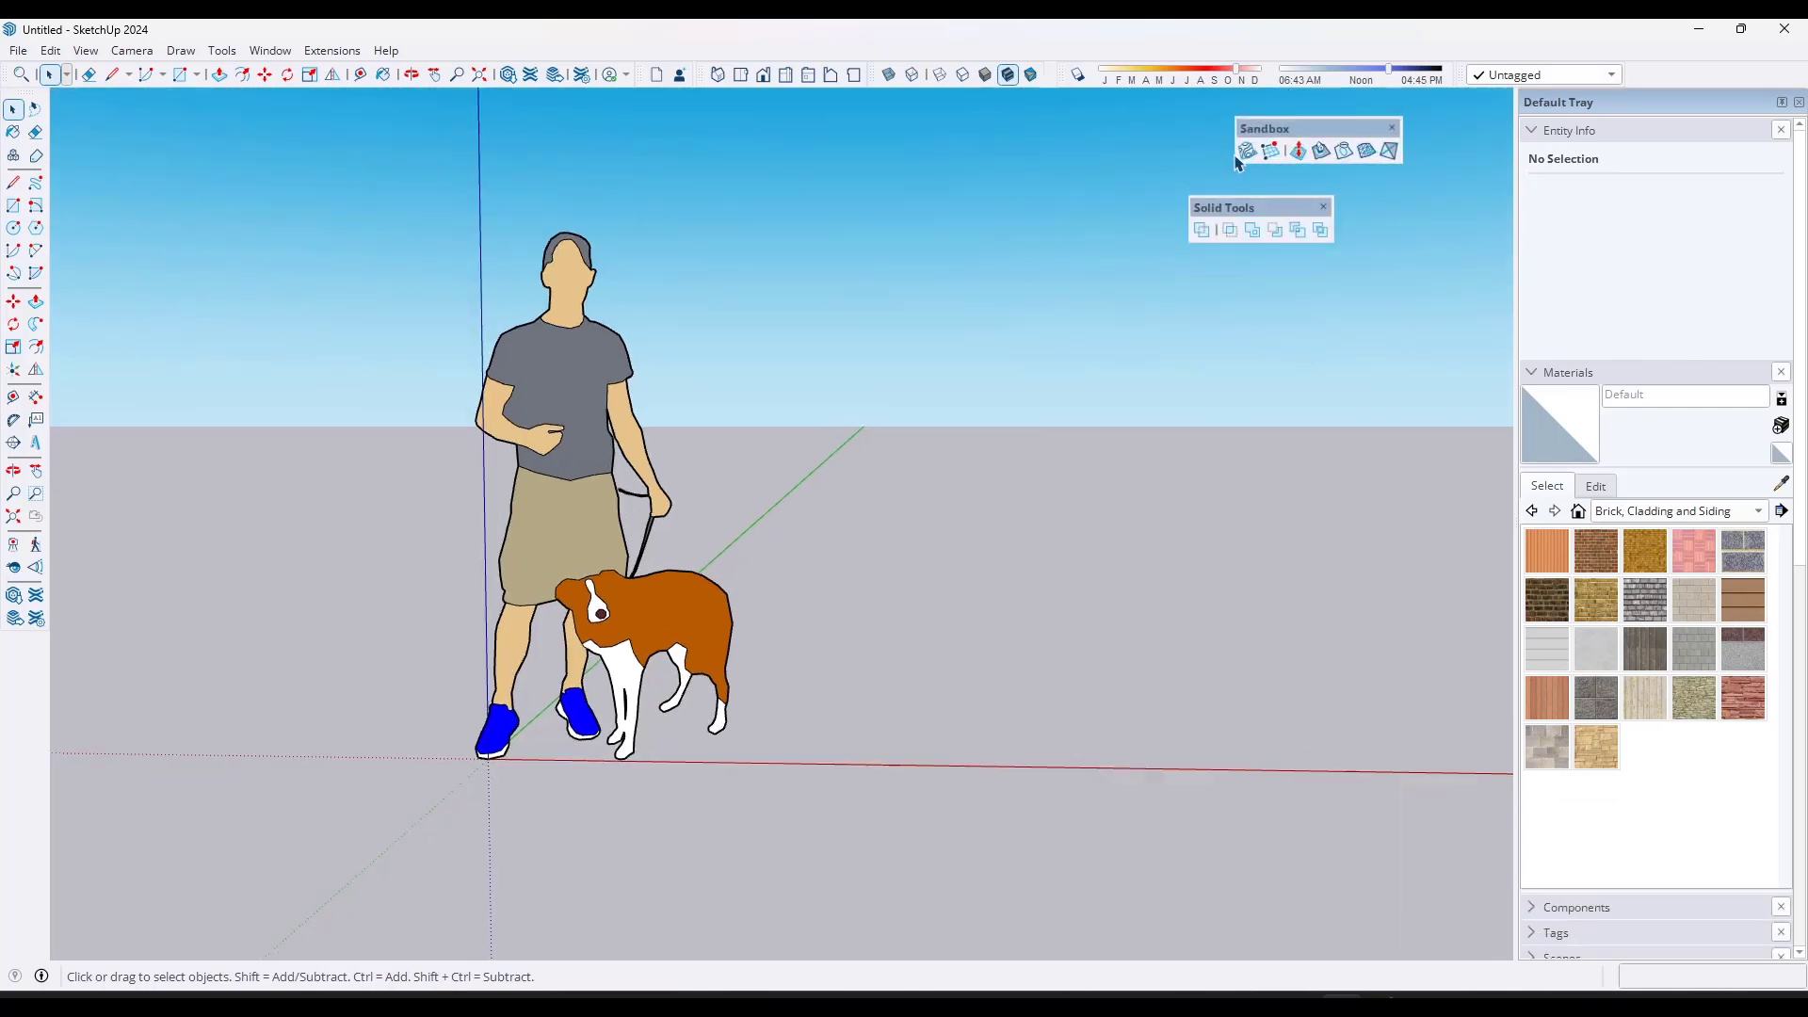
left_click(1393, 128)
left_click(1322, 207)
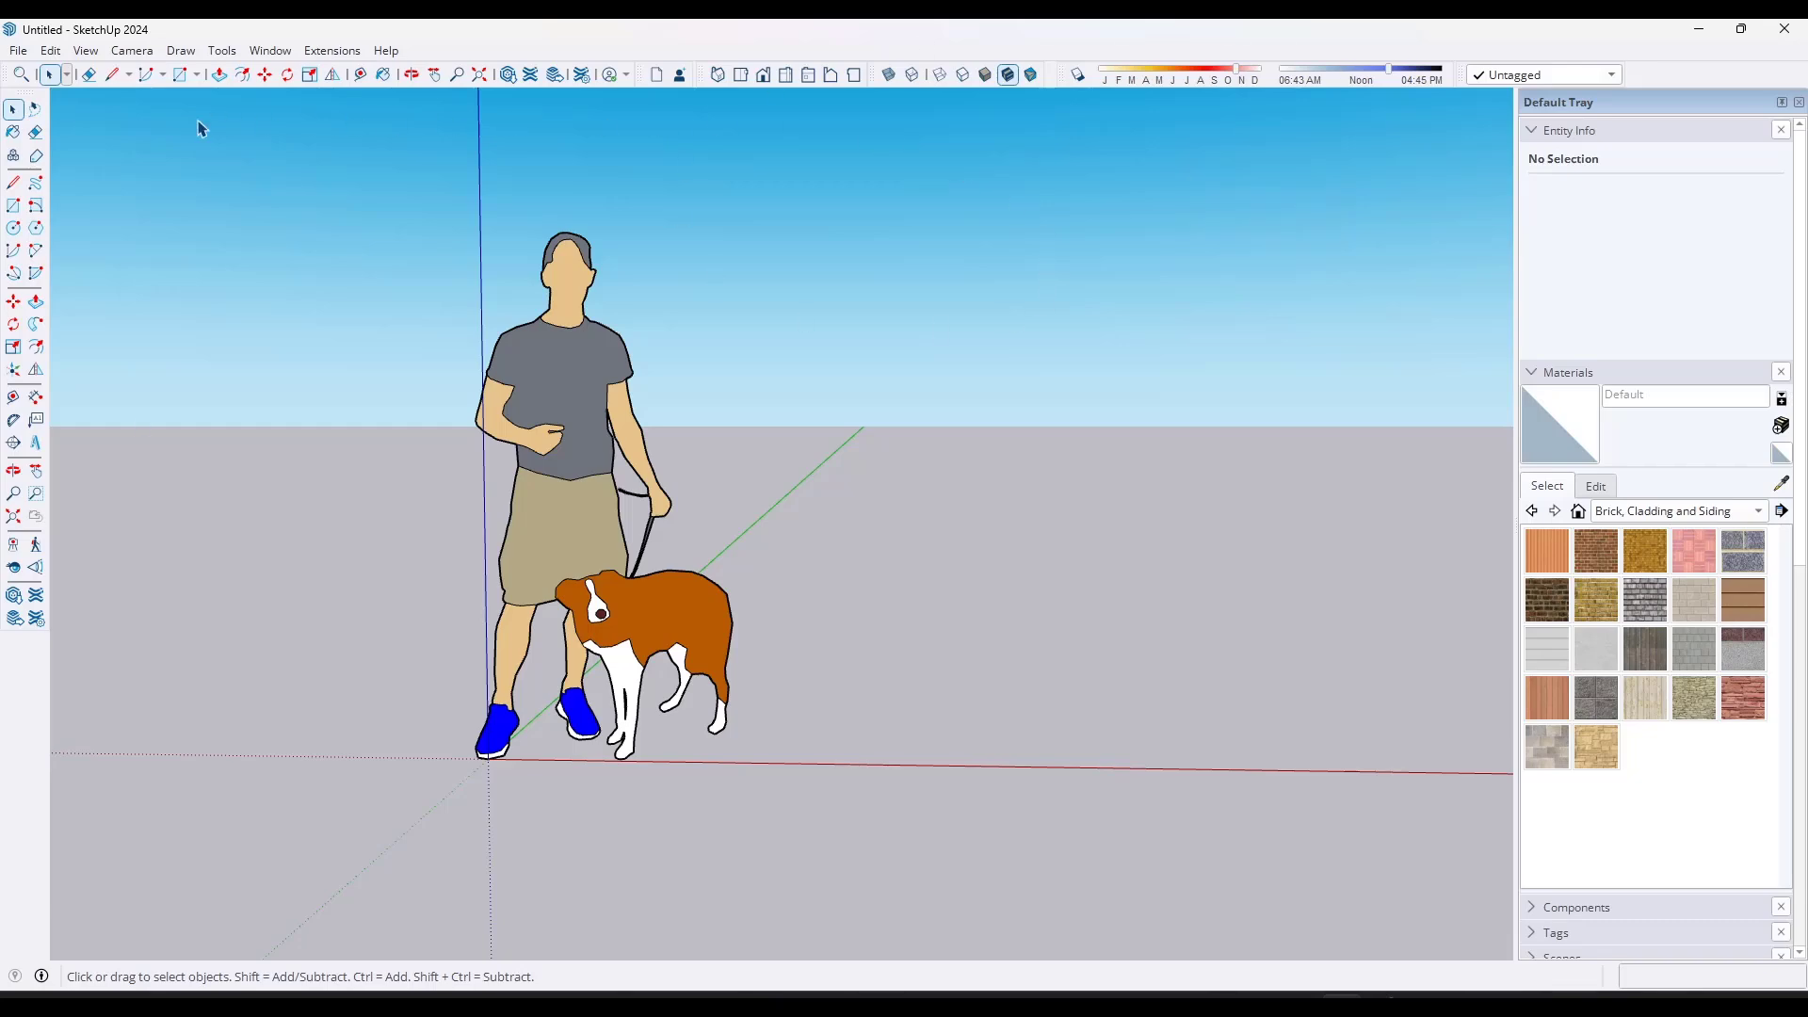
- Reopen the SketchUcation Plugins Manager from the Extensions menu
middle_click_drag(779, 501, 848, 593)
left_click(331, 50)
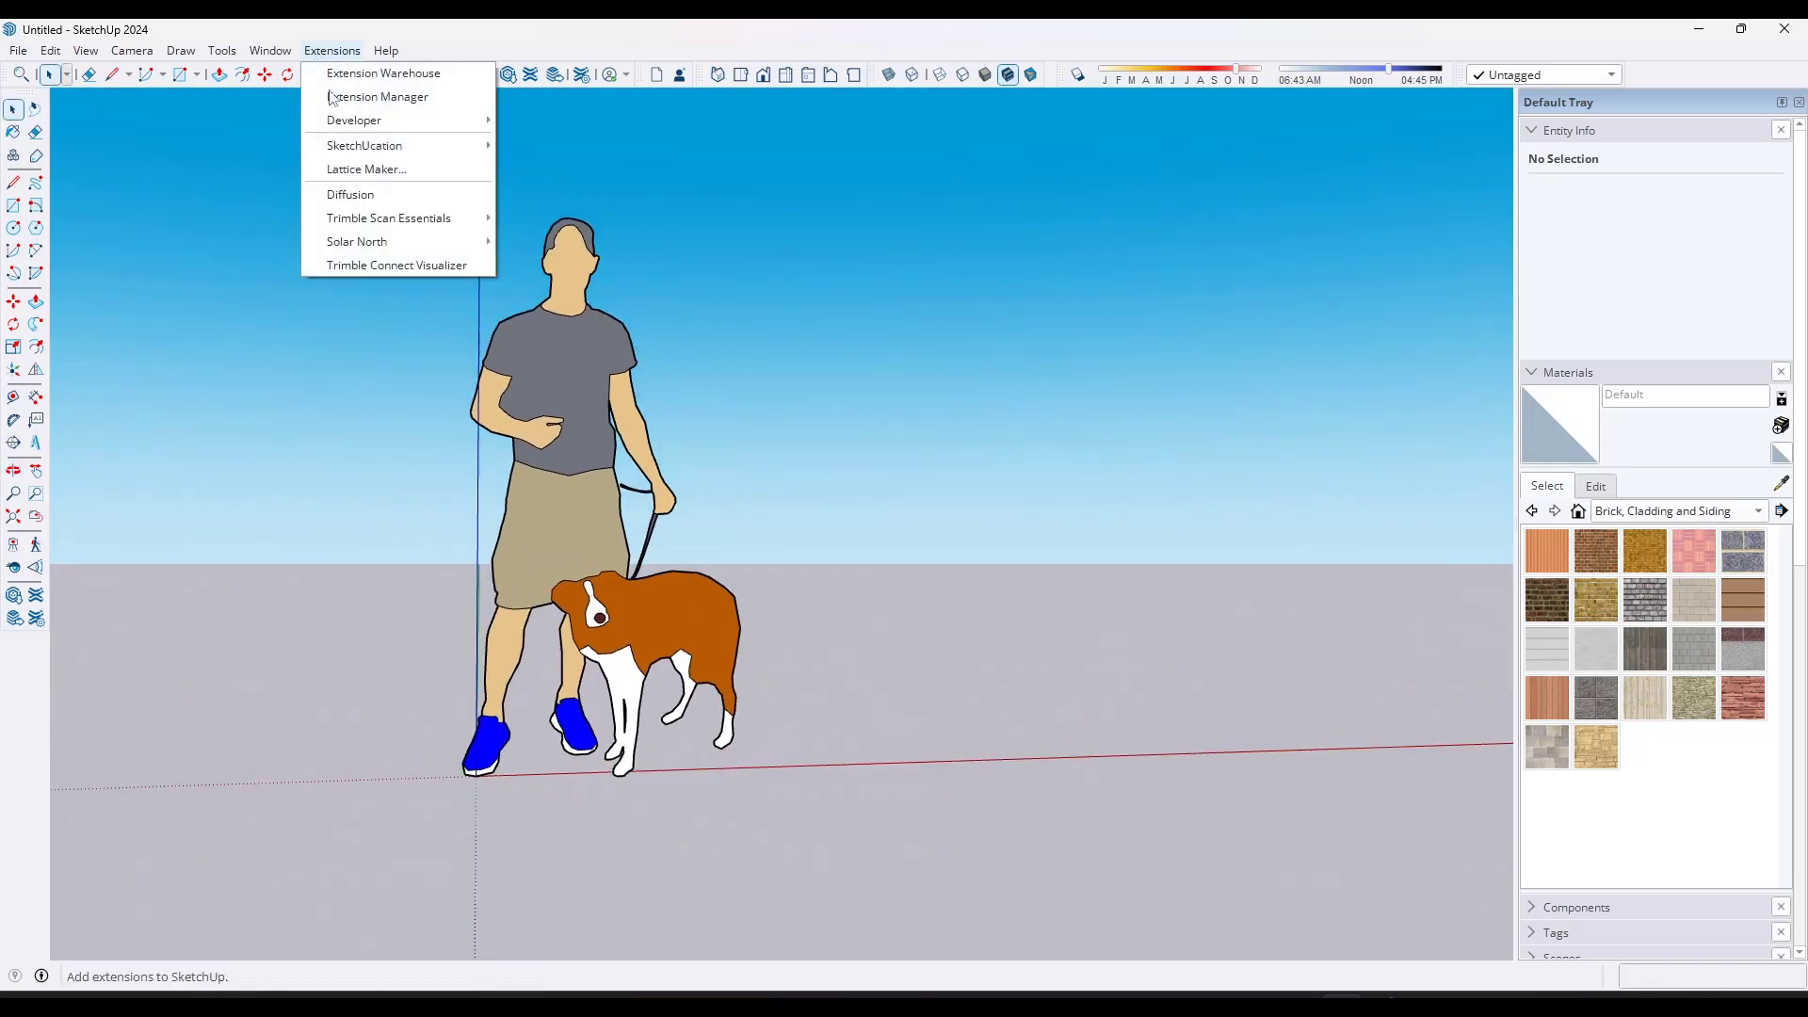
mouse_move(375, 147)
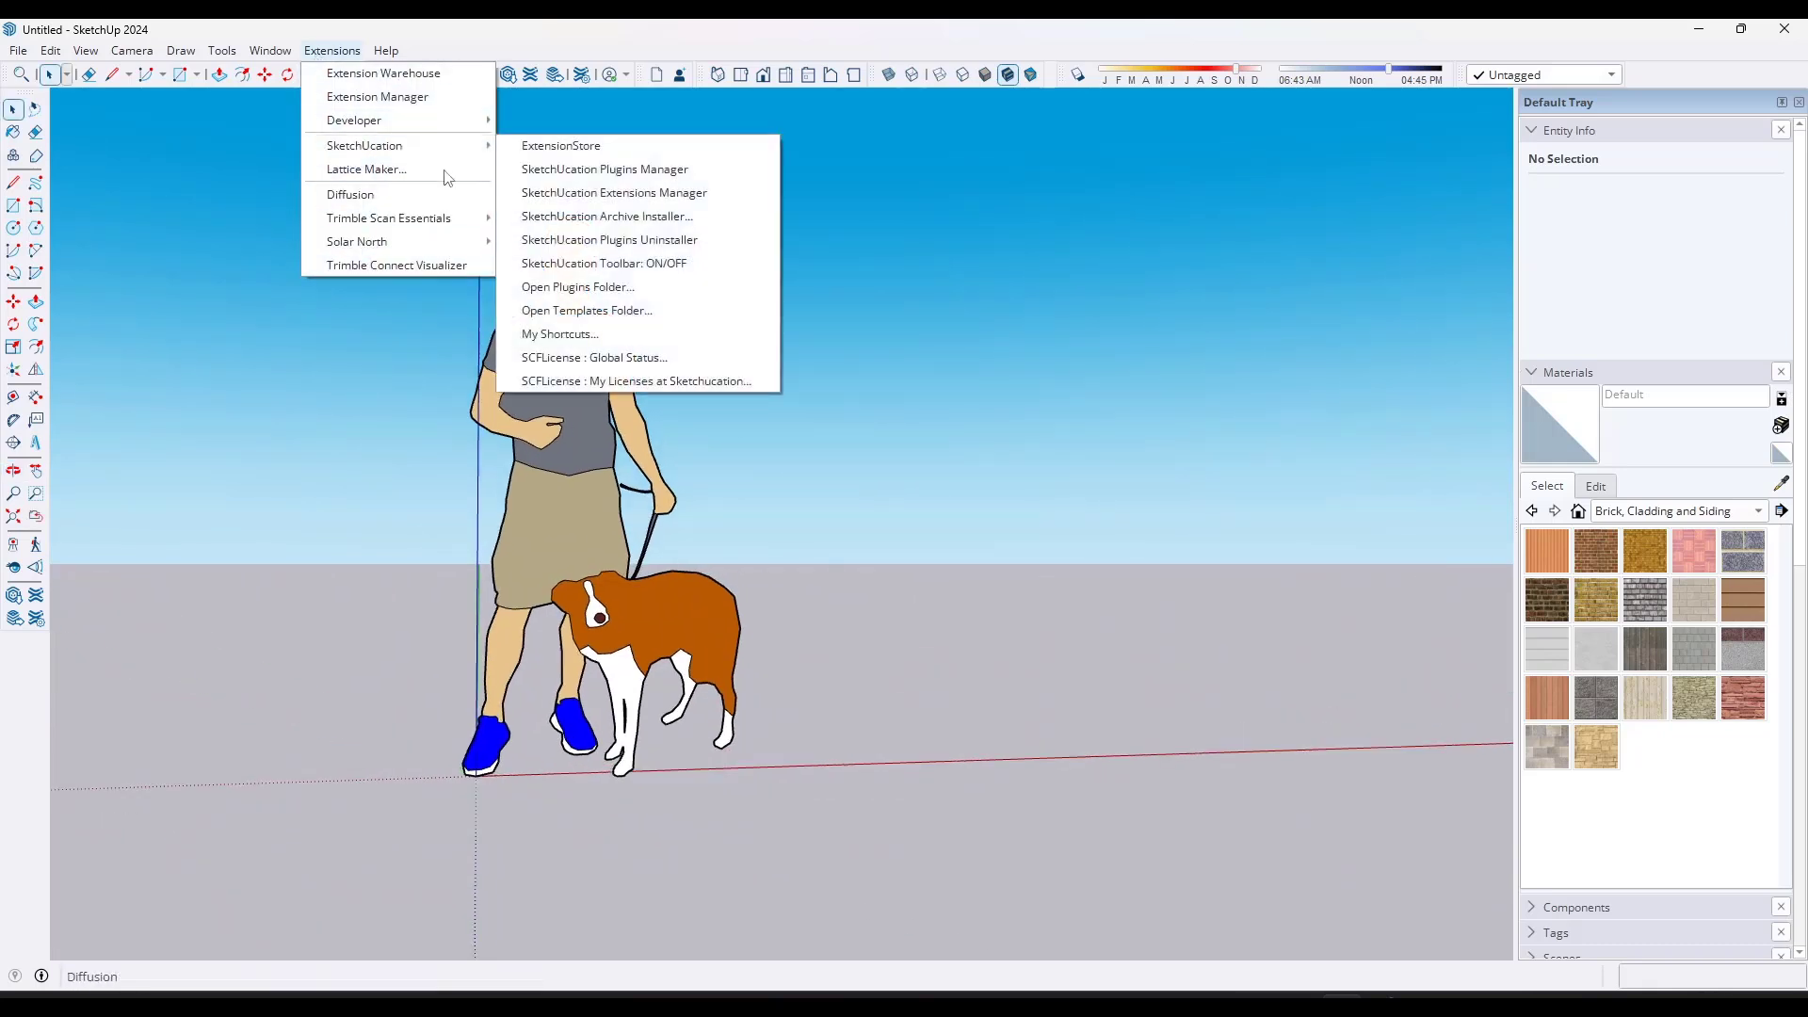
left_click(556, 172)
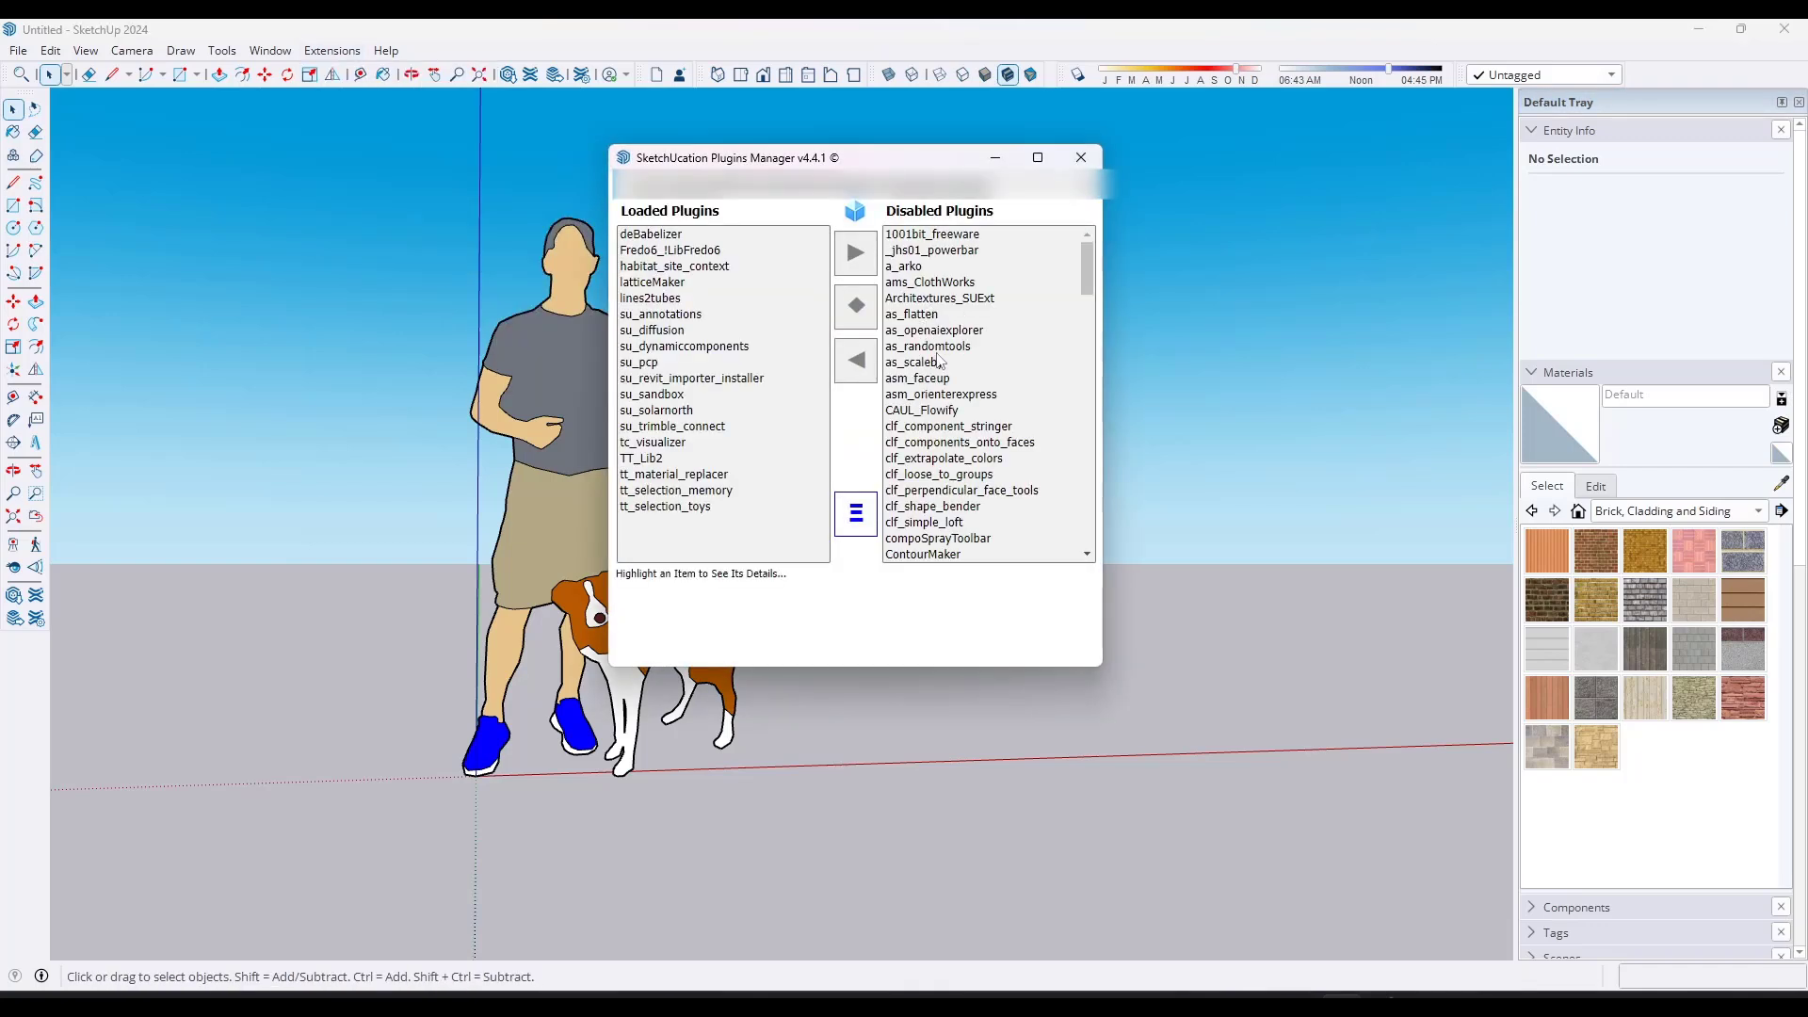
- Temporarily load ams_ClothWorks and Architextures_SUExt, then unload them again
left_click_drag(878, 151, 1208, 147)
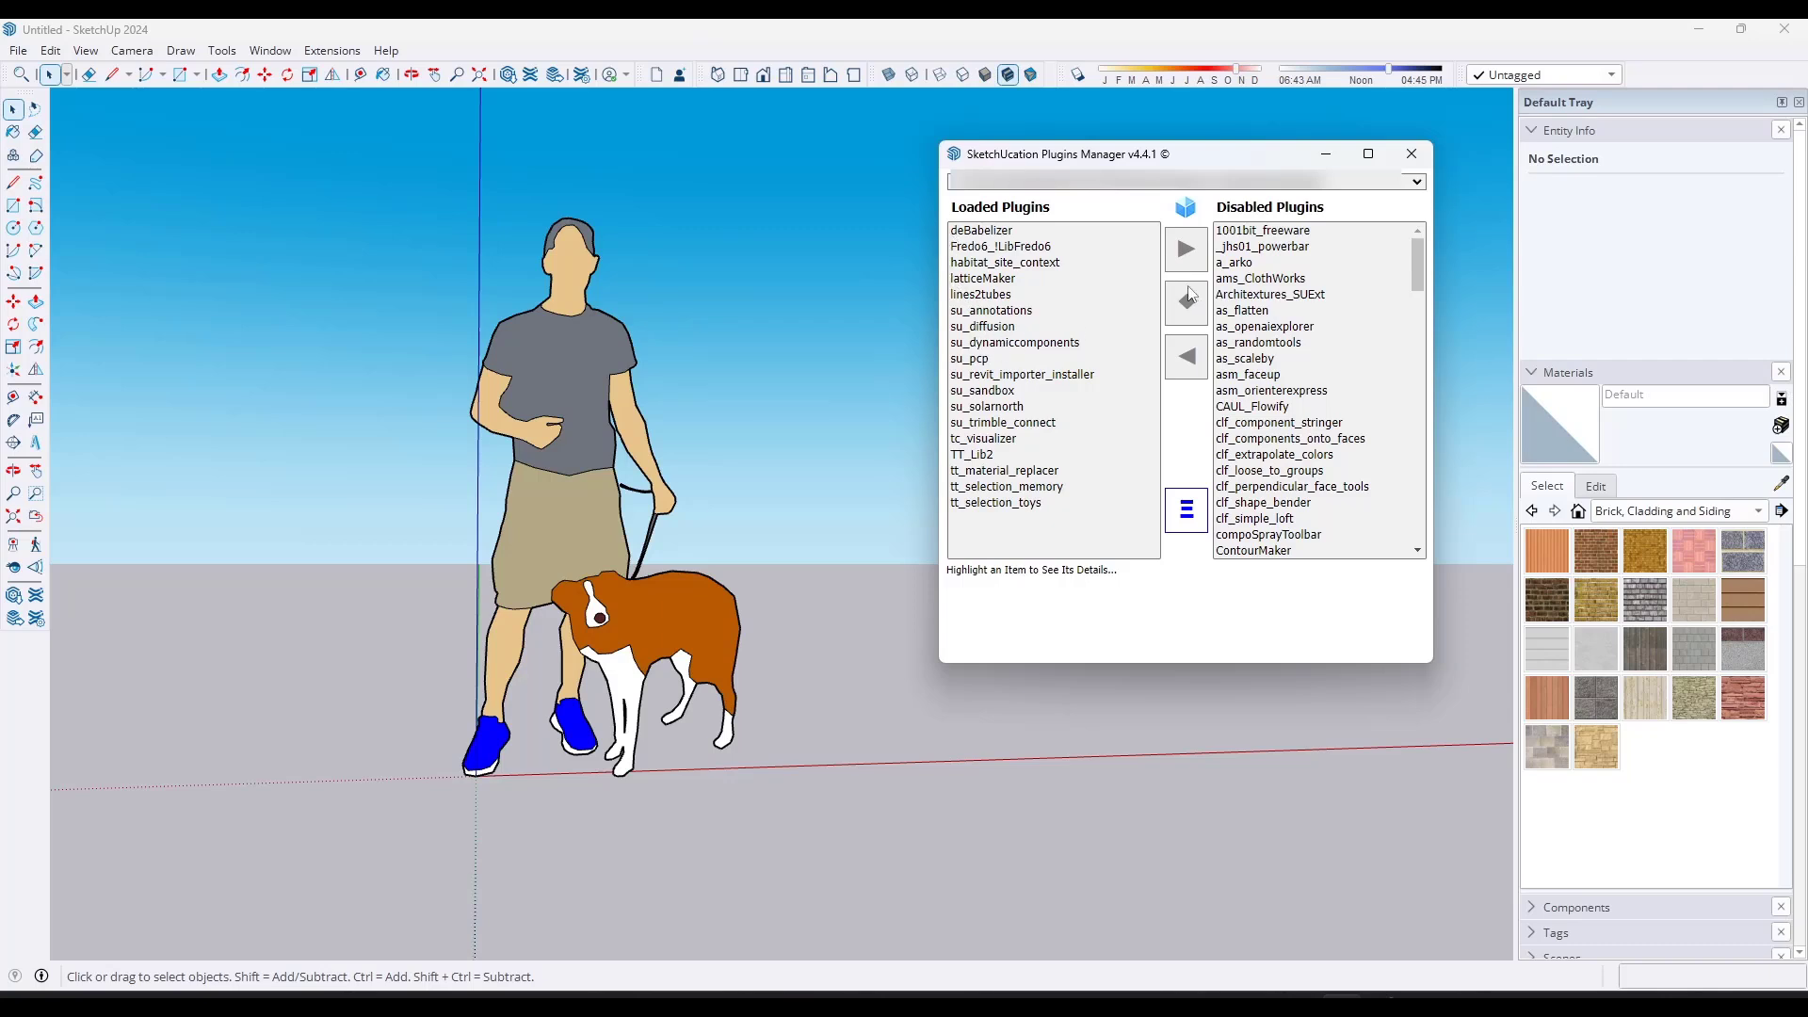
left_click(1259, 278)
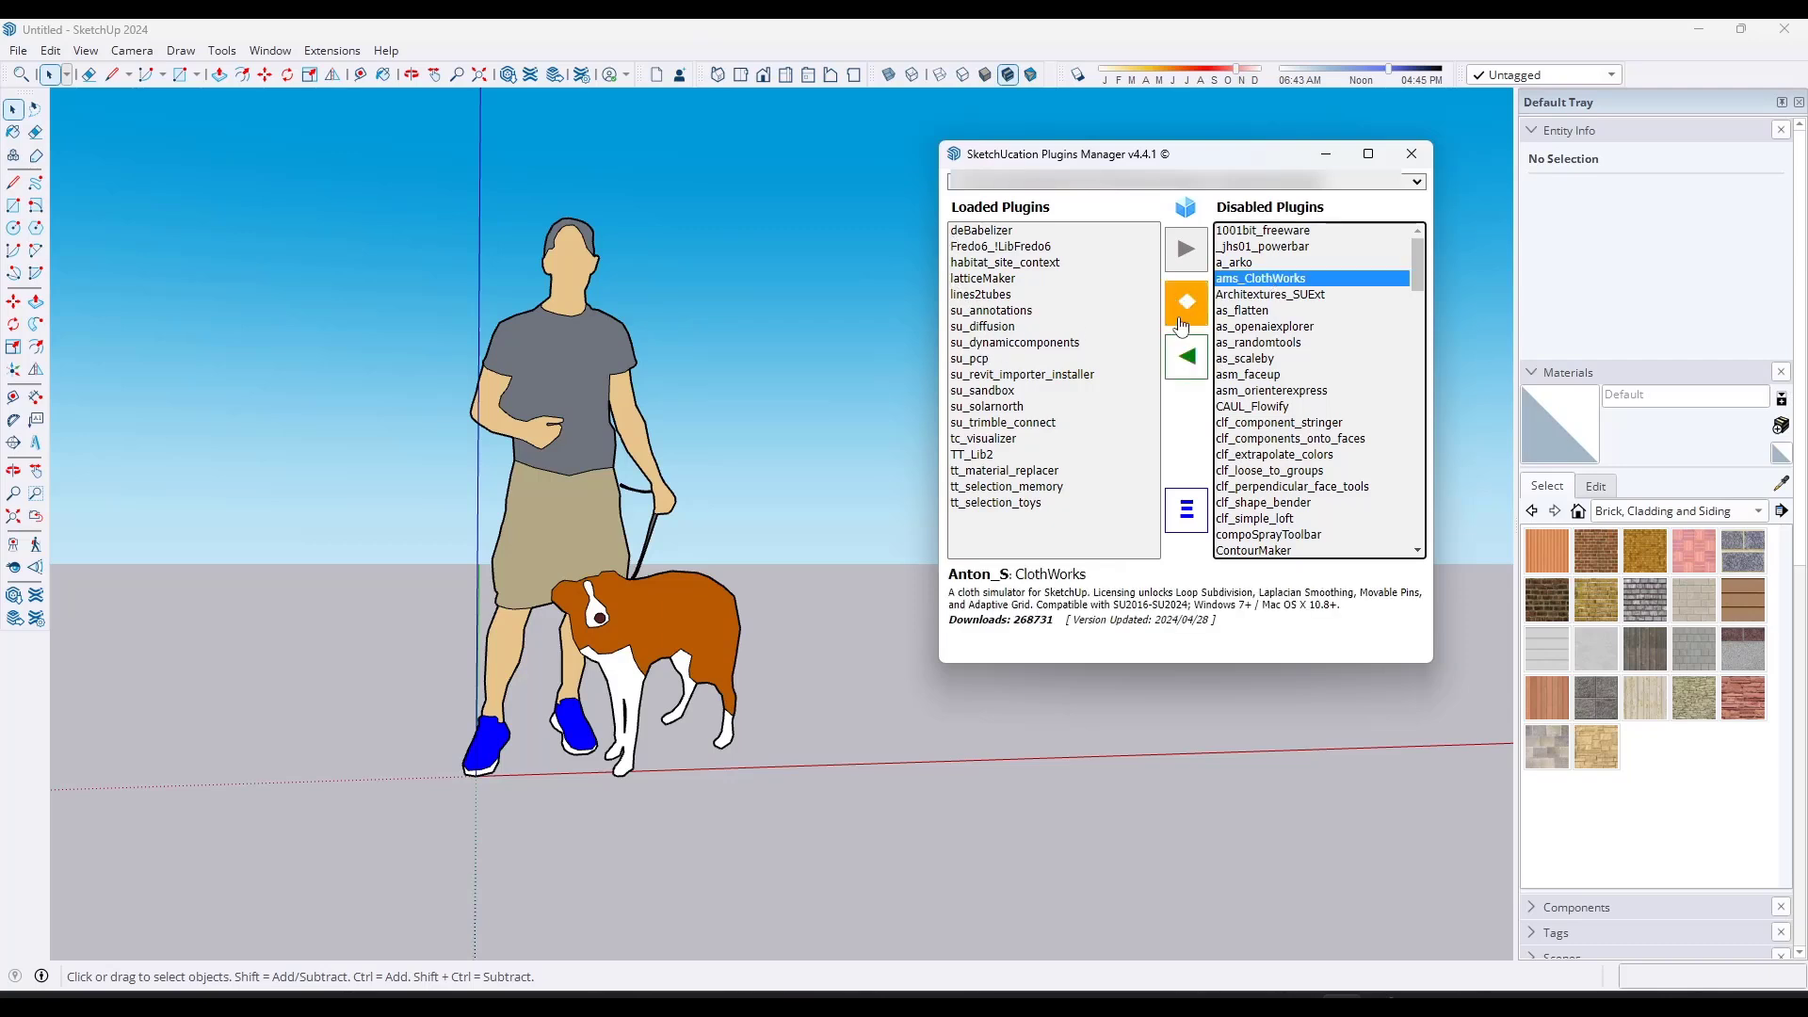
left_click(1187, 356)
left_click(1270, 277)
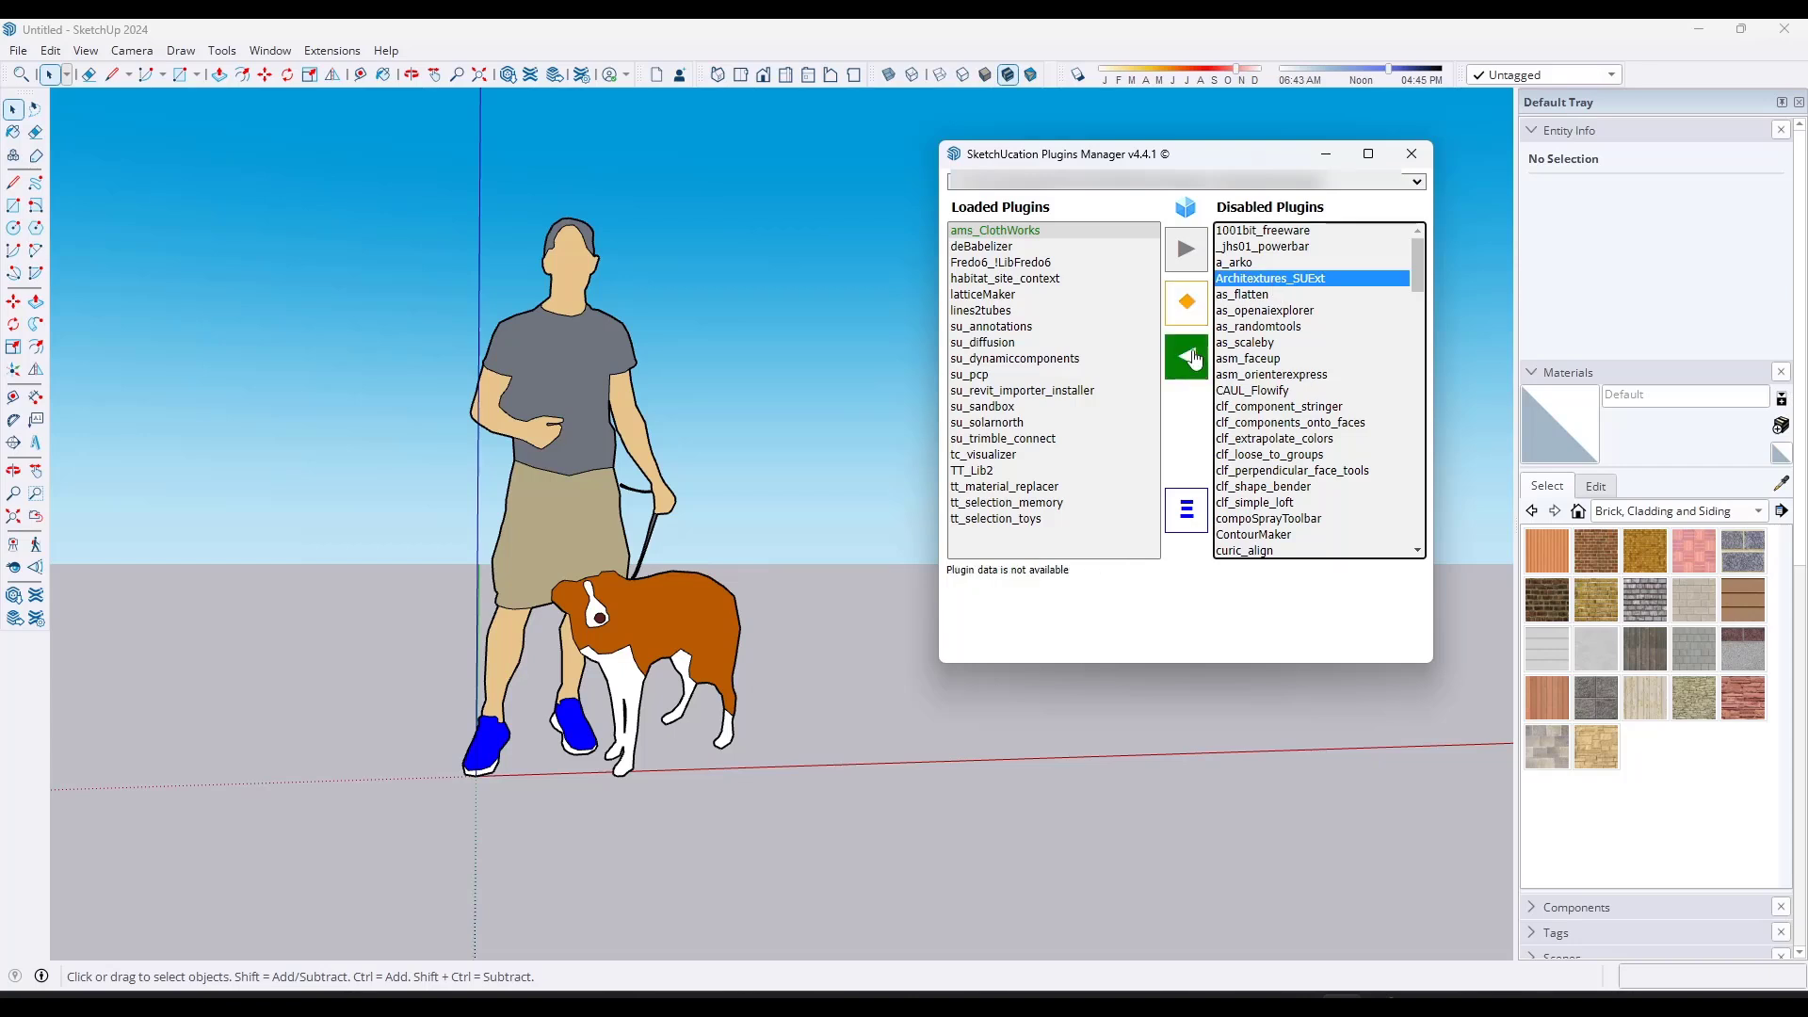
left_click(1187, 356)
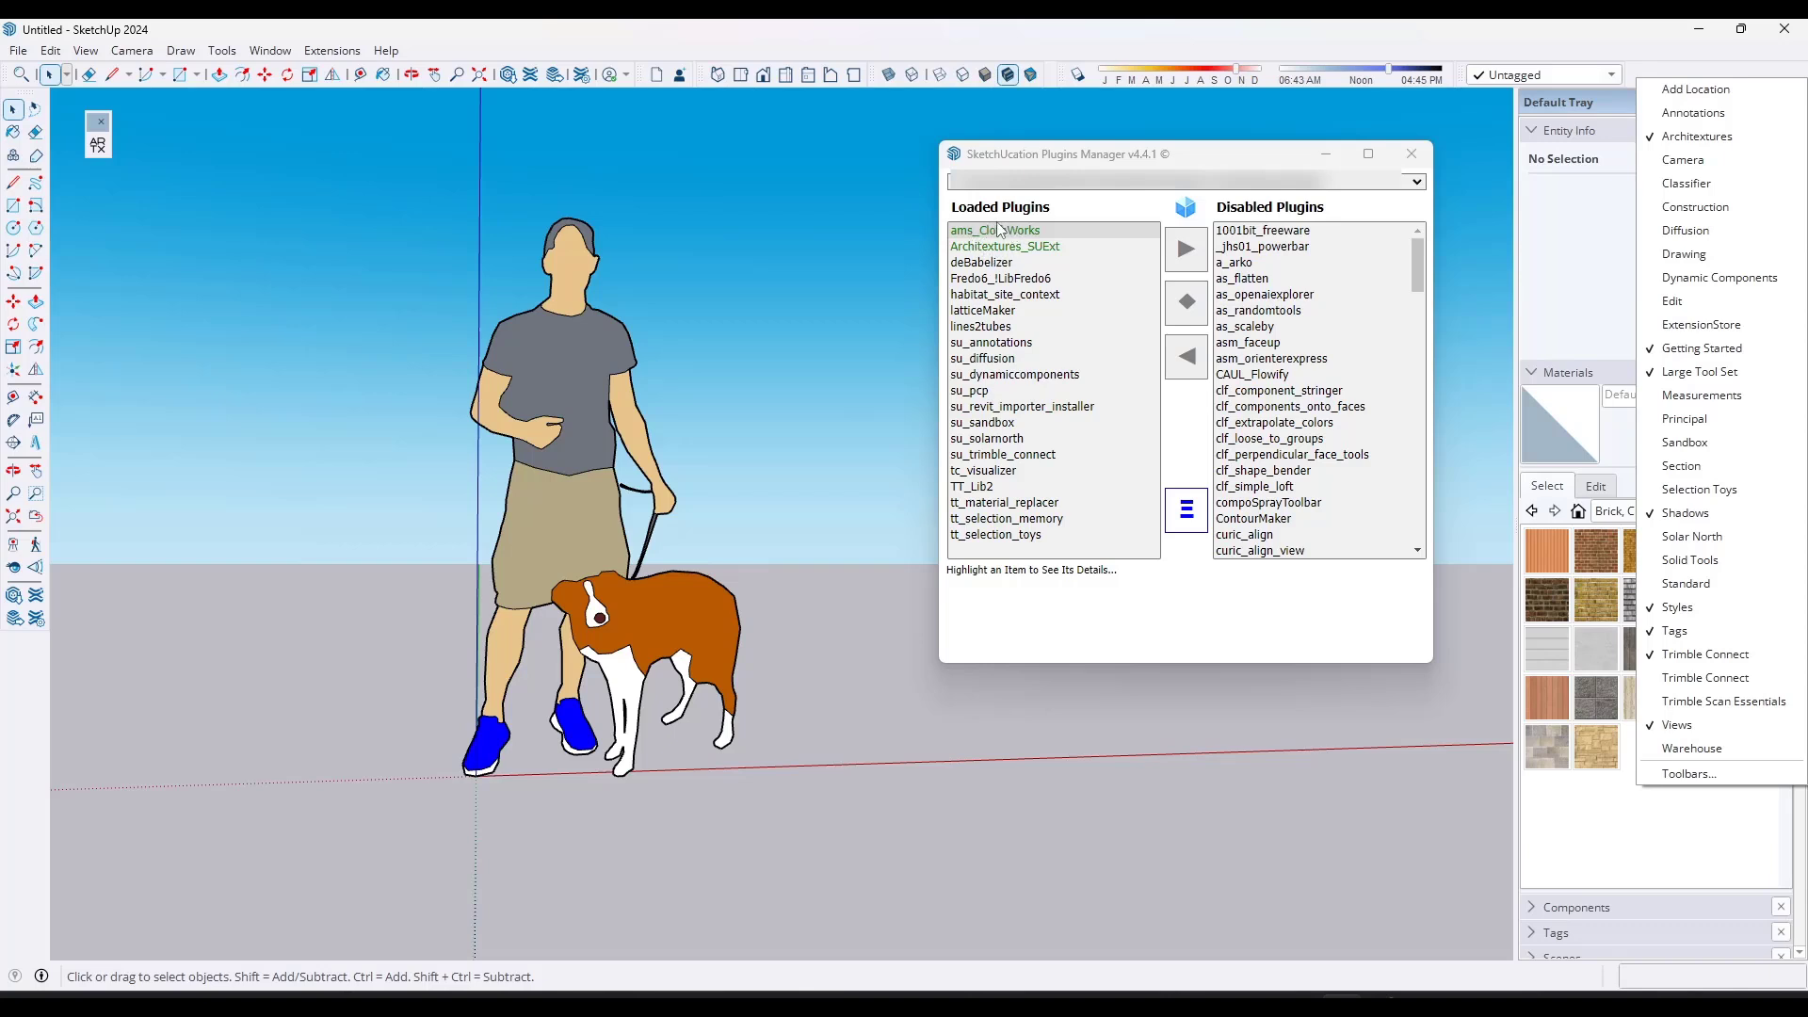
left_click(1097, 160)
left_click_drag(1098, 160, 875, 158)
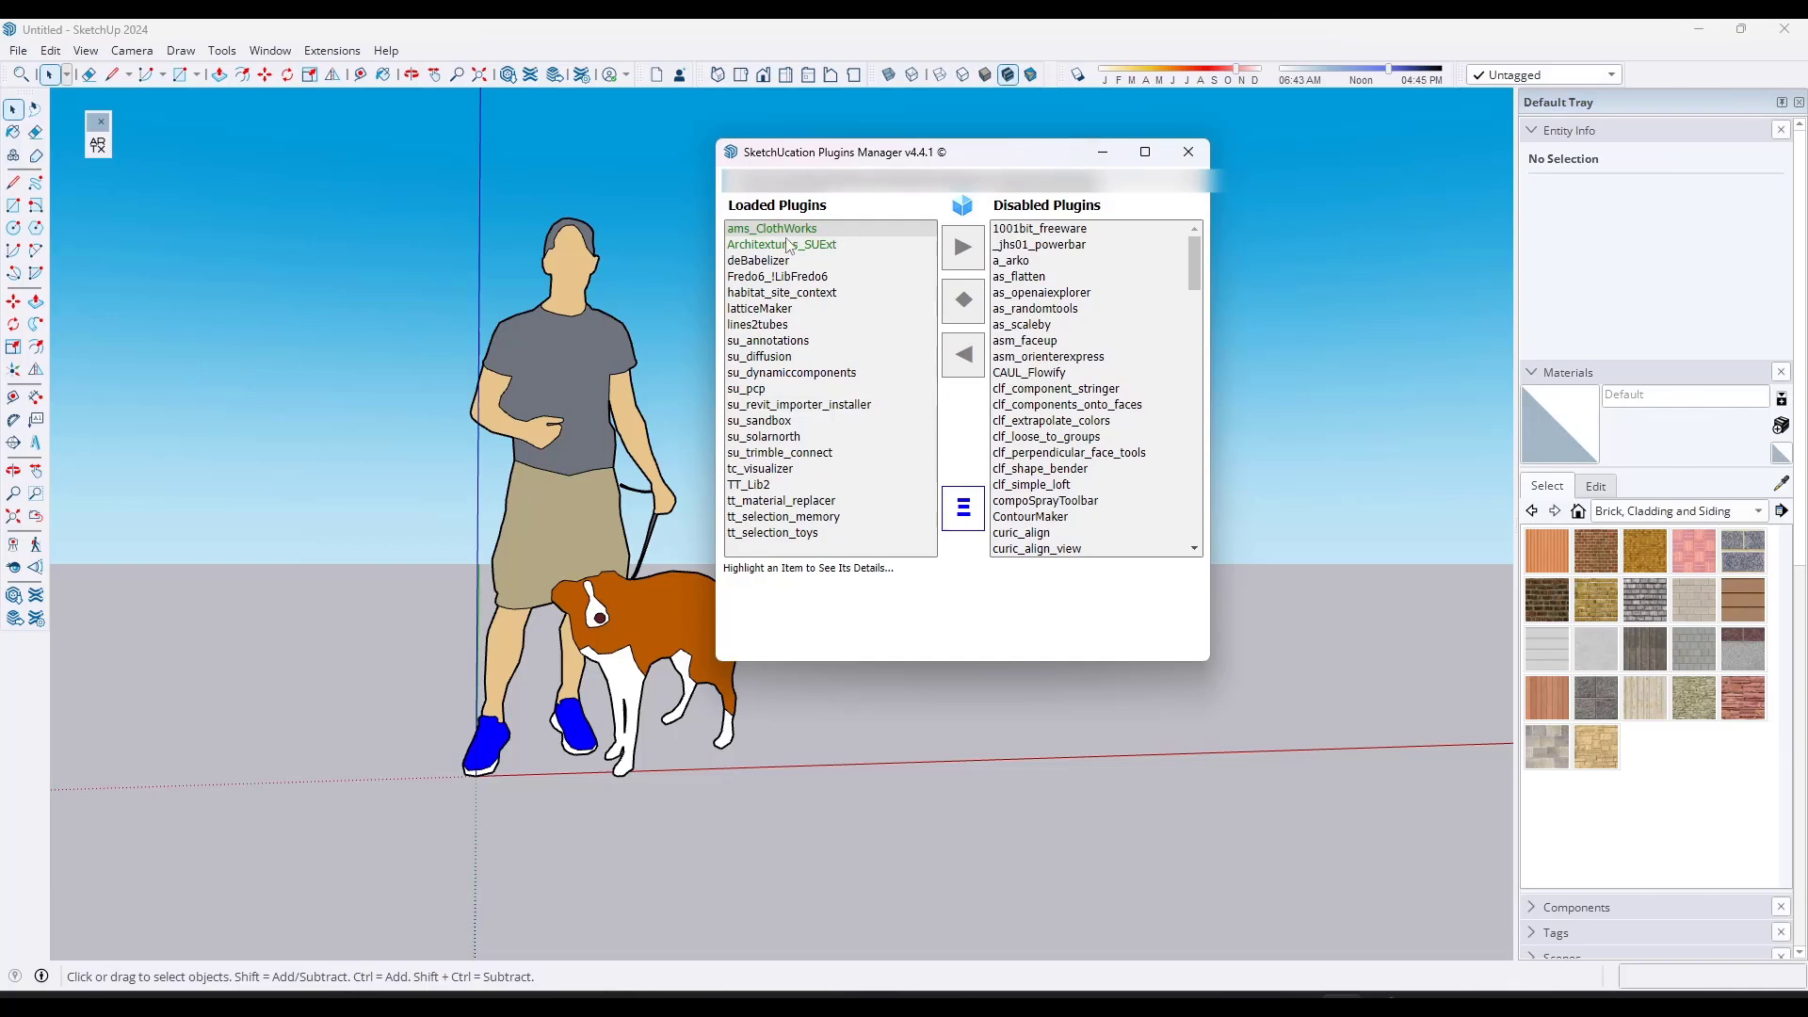
left_click(962, 247)
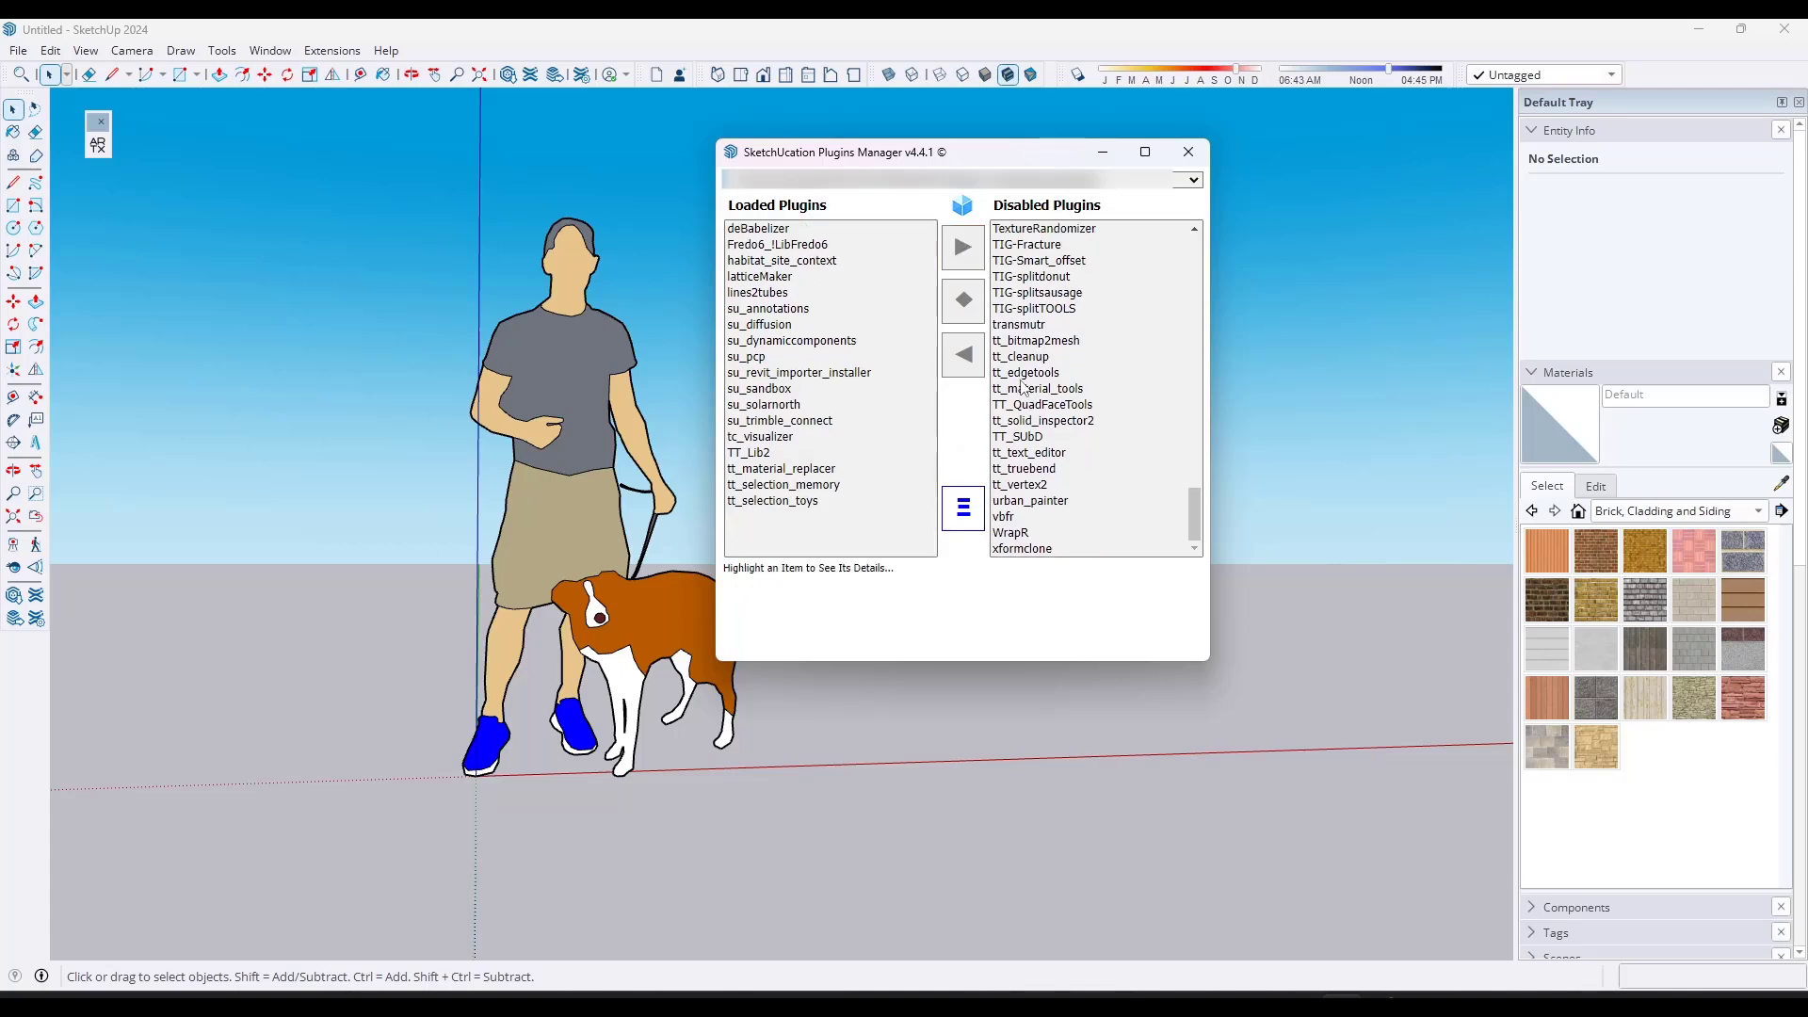
- Load the five TIG plugins, TIG-Fracture through TIG-splitTOOLS, and float their new toolbars
left_click(1036, 245)
left_click(1041, 308, "shift")
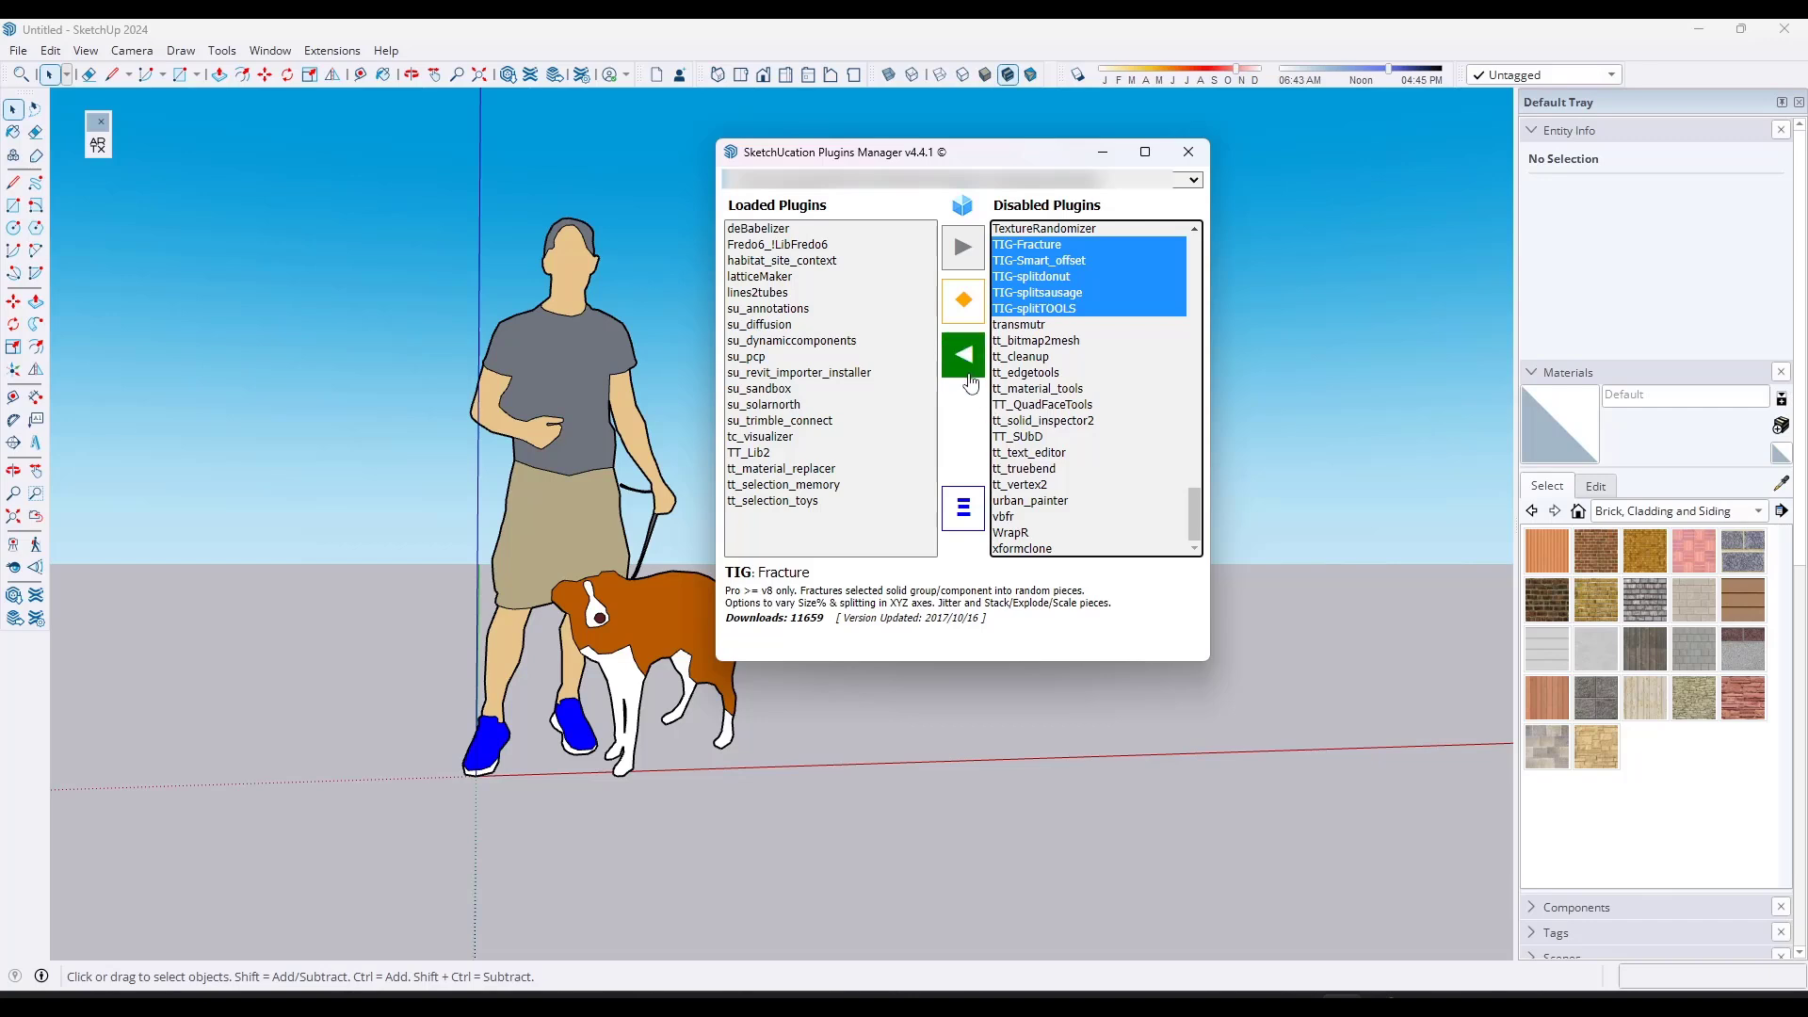
left_click(967, 375)
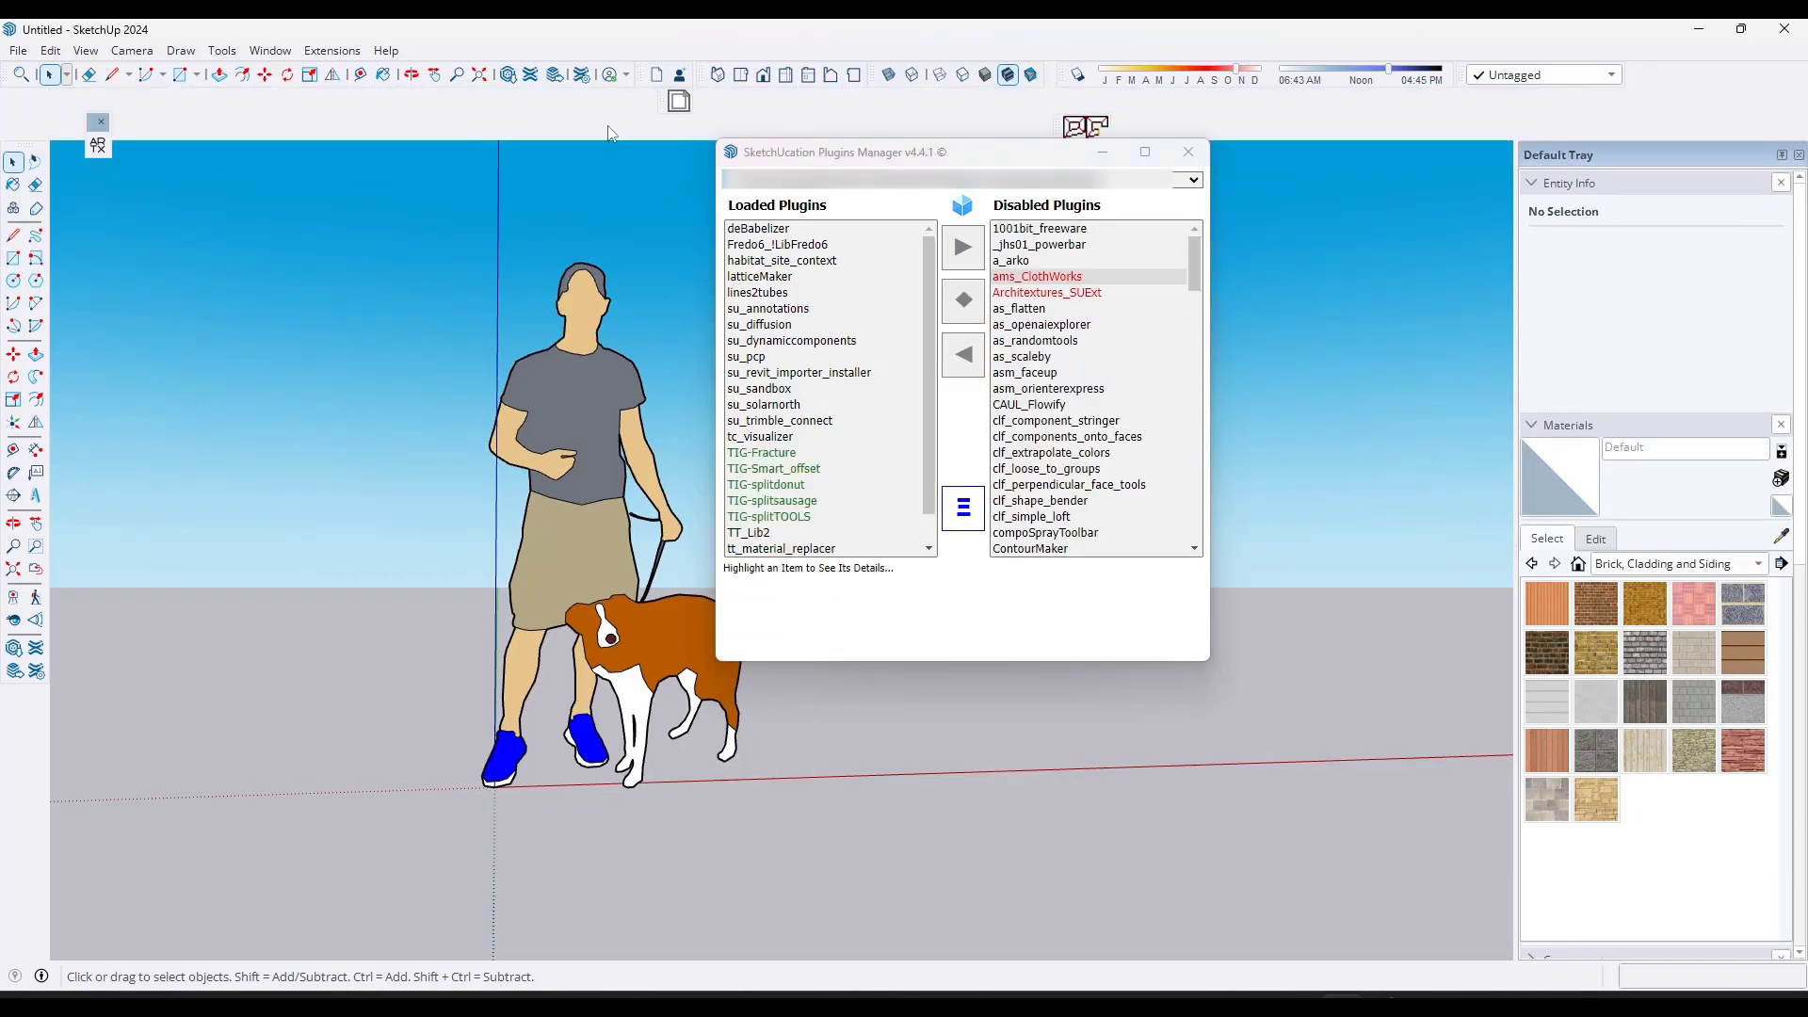
left_click_drag(665, 101, 128, 160)
left_click_drag(1069, 99, 176, 160)
scroll(758, 468, "down", 1)
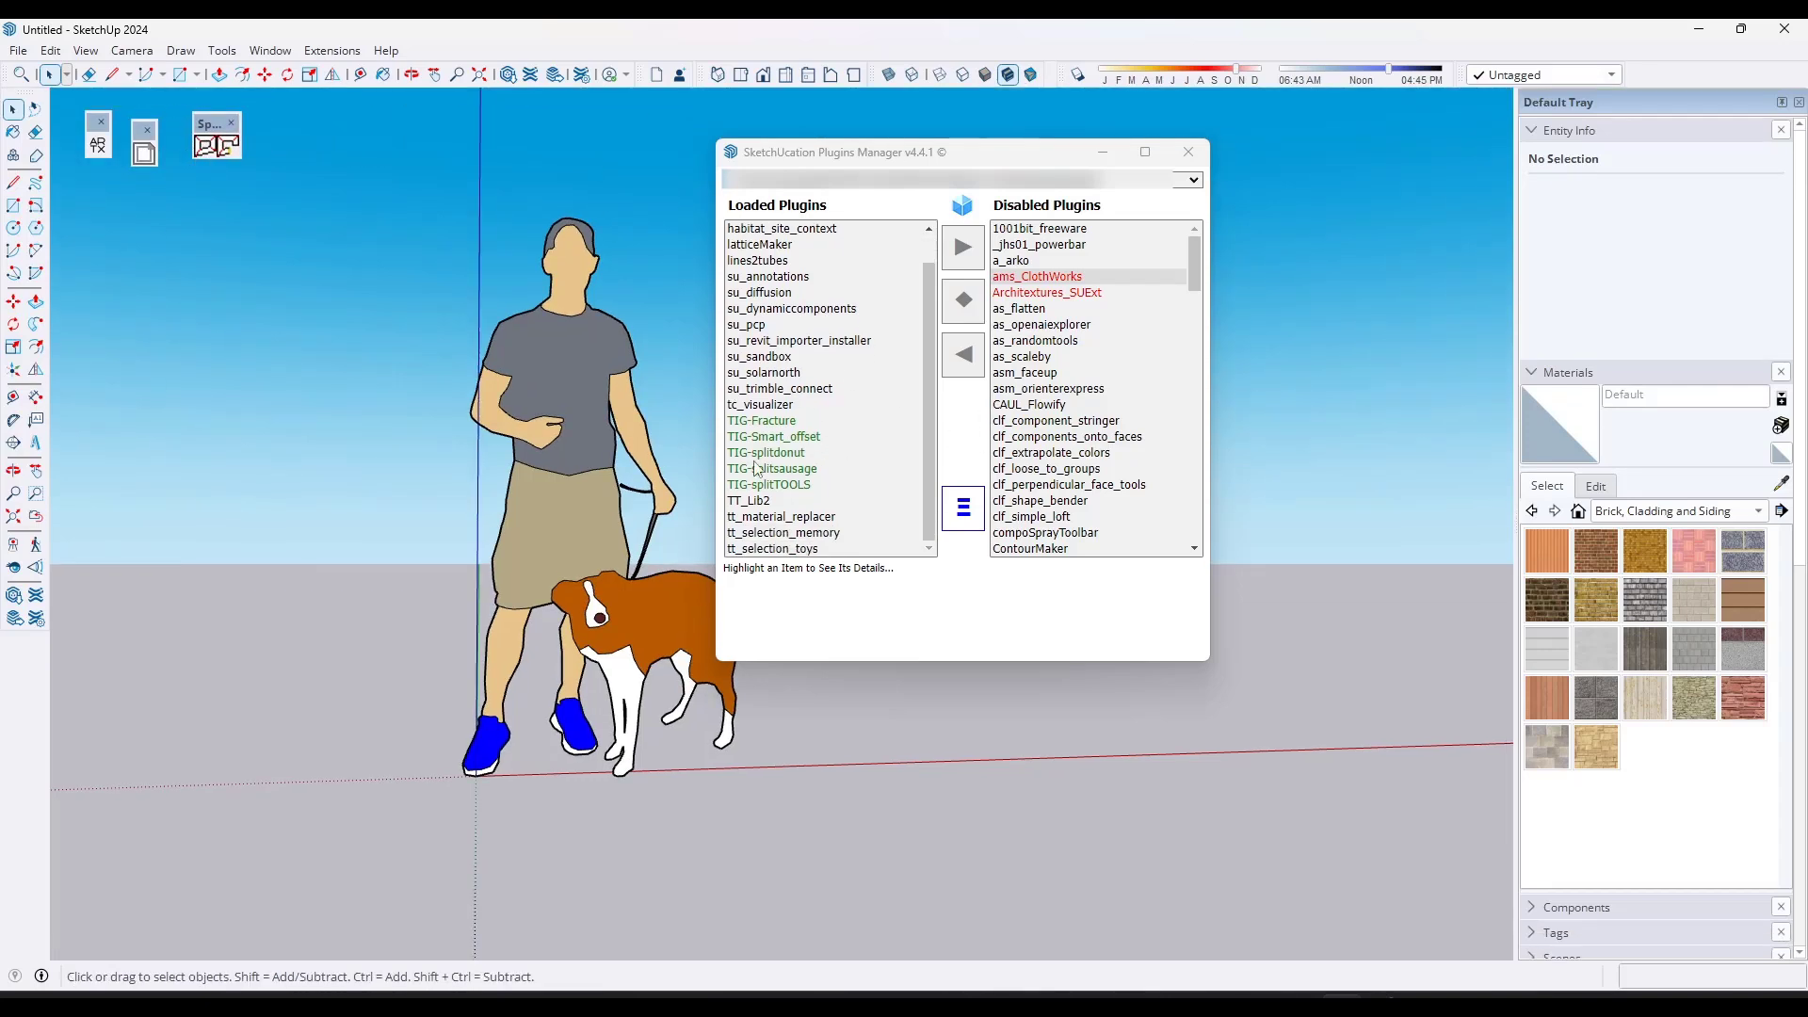
- Save a plugin set named TIGAll, then apply a saved set that unloads the TIG plugins
left_click(971, 521)
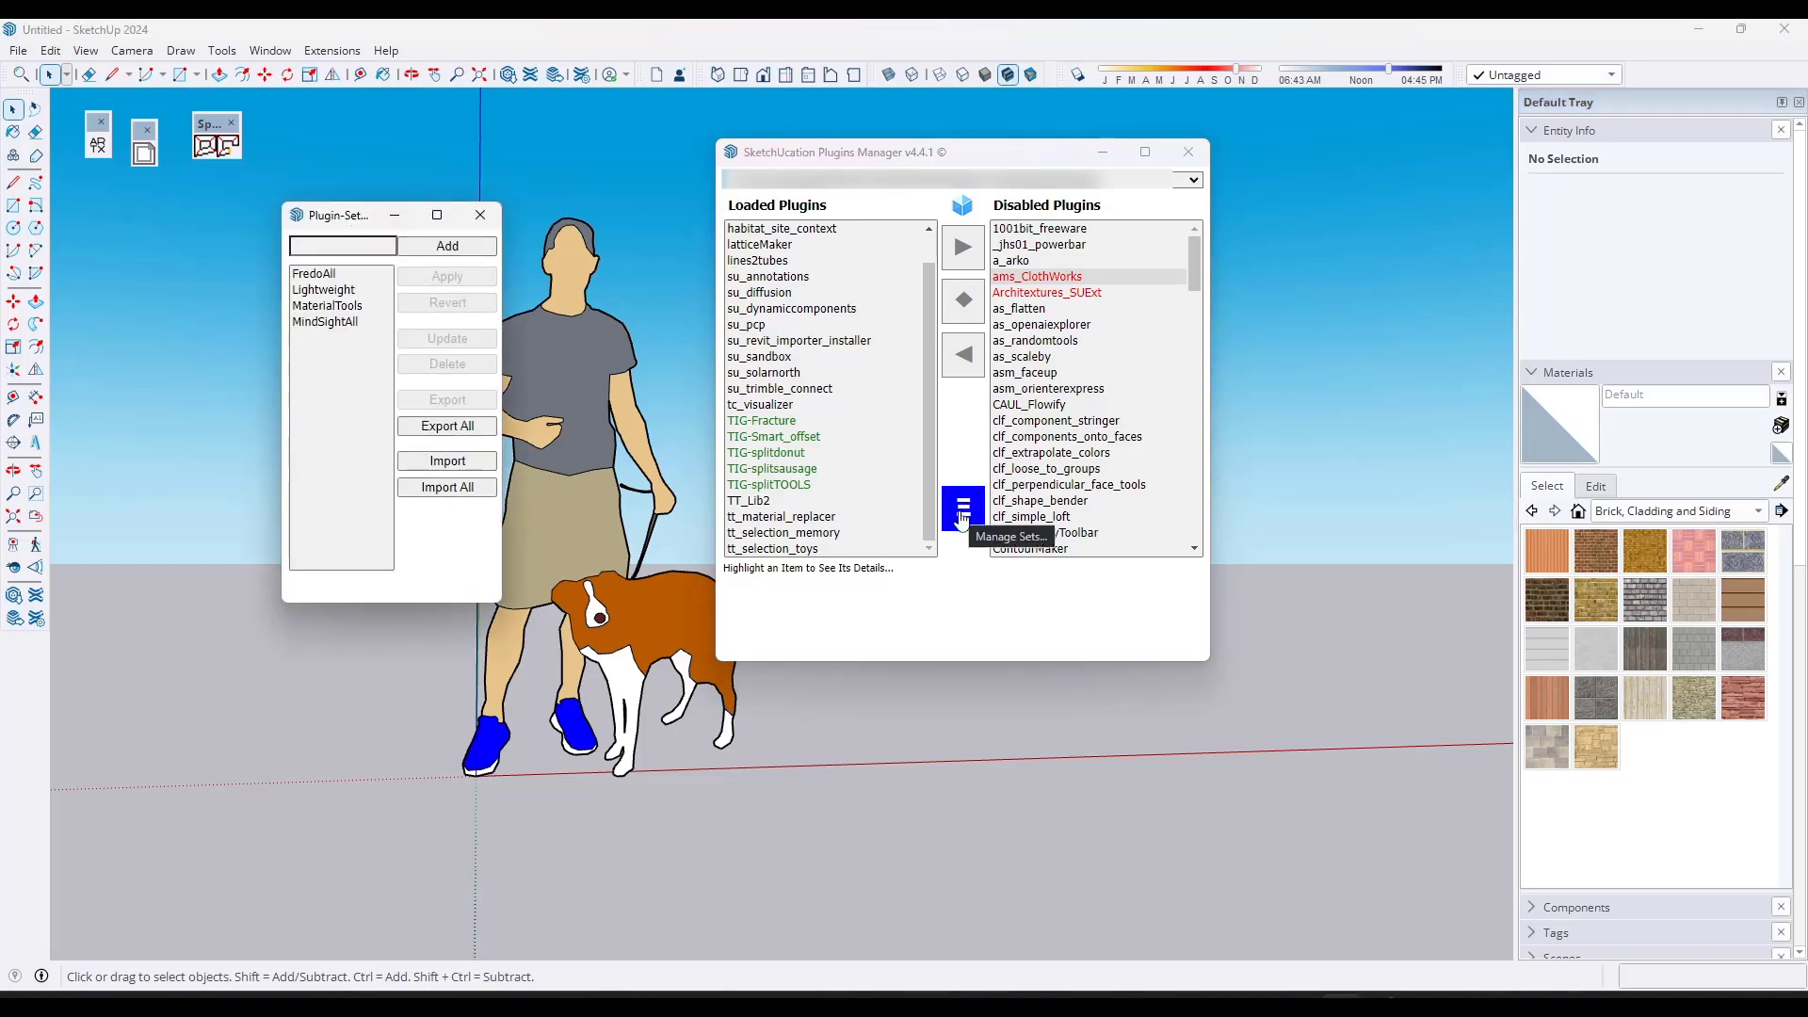
left_click(344, 243)
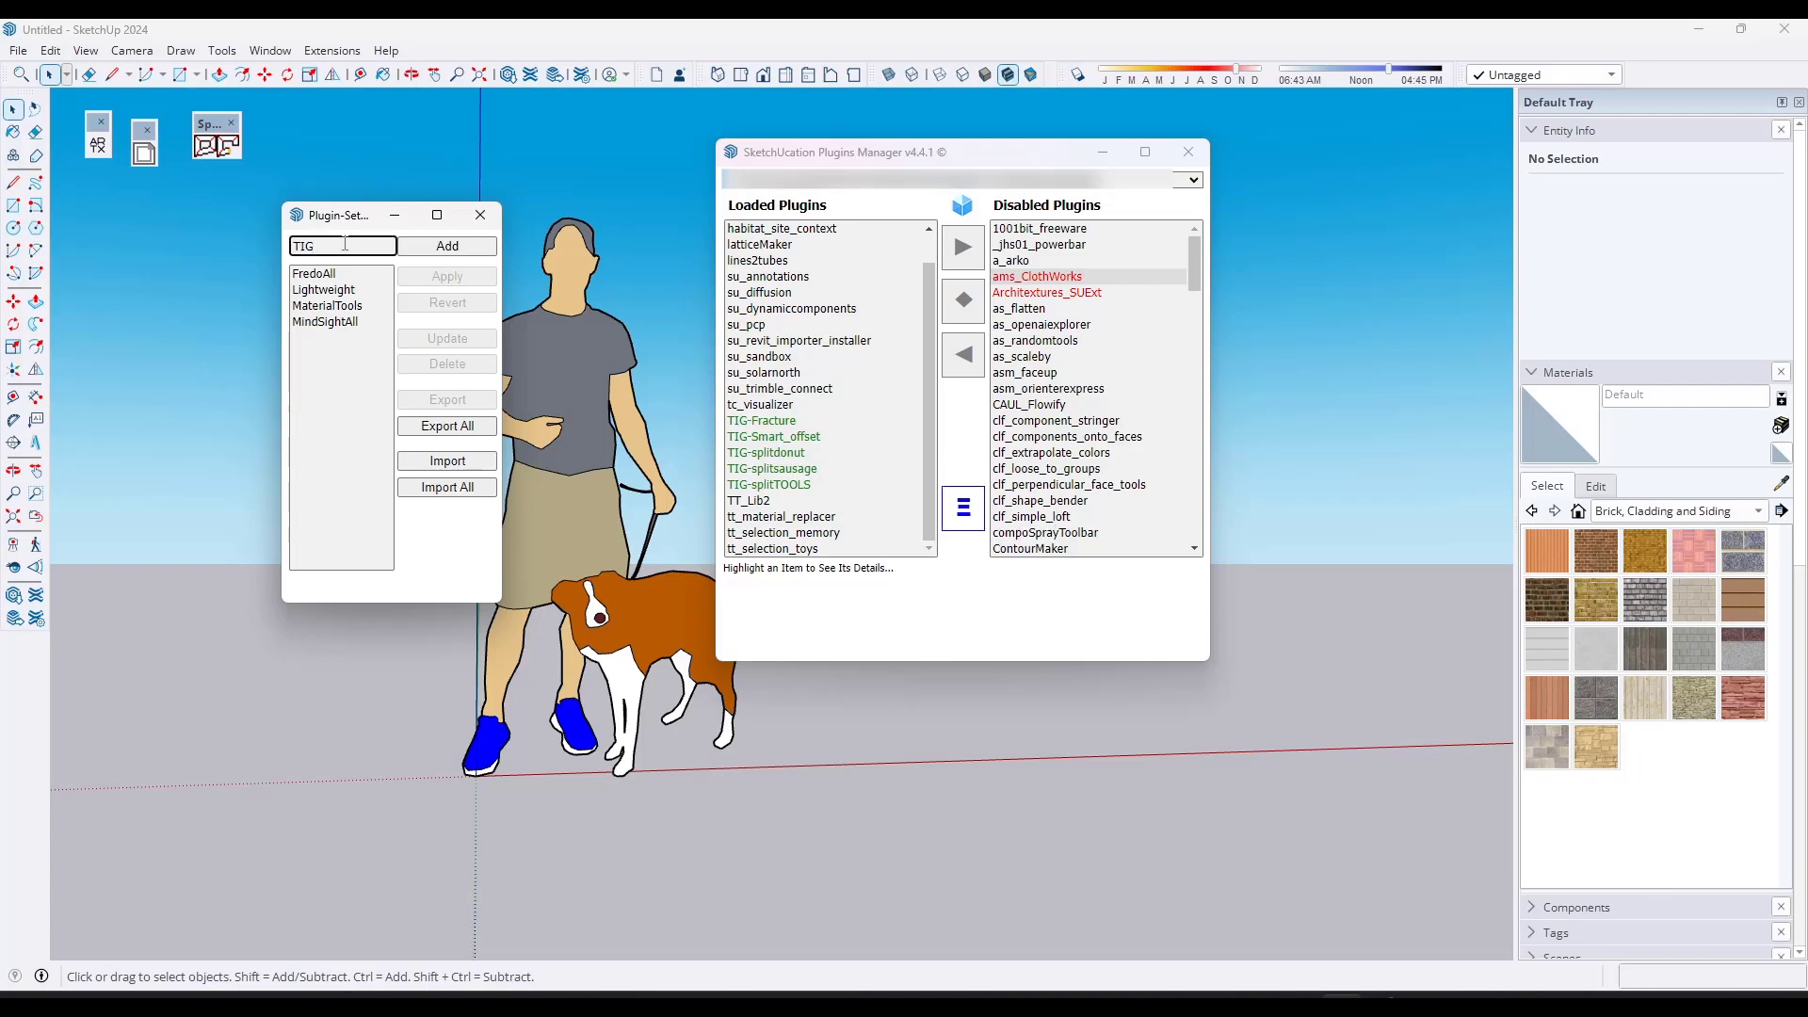
left_click(431, 250)
left_click(313, 339)
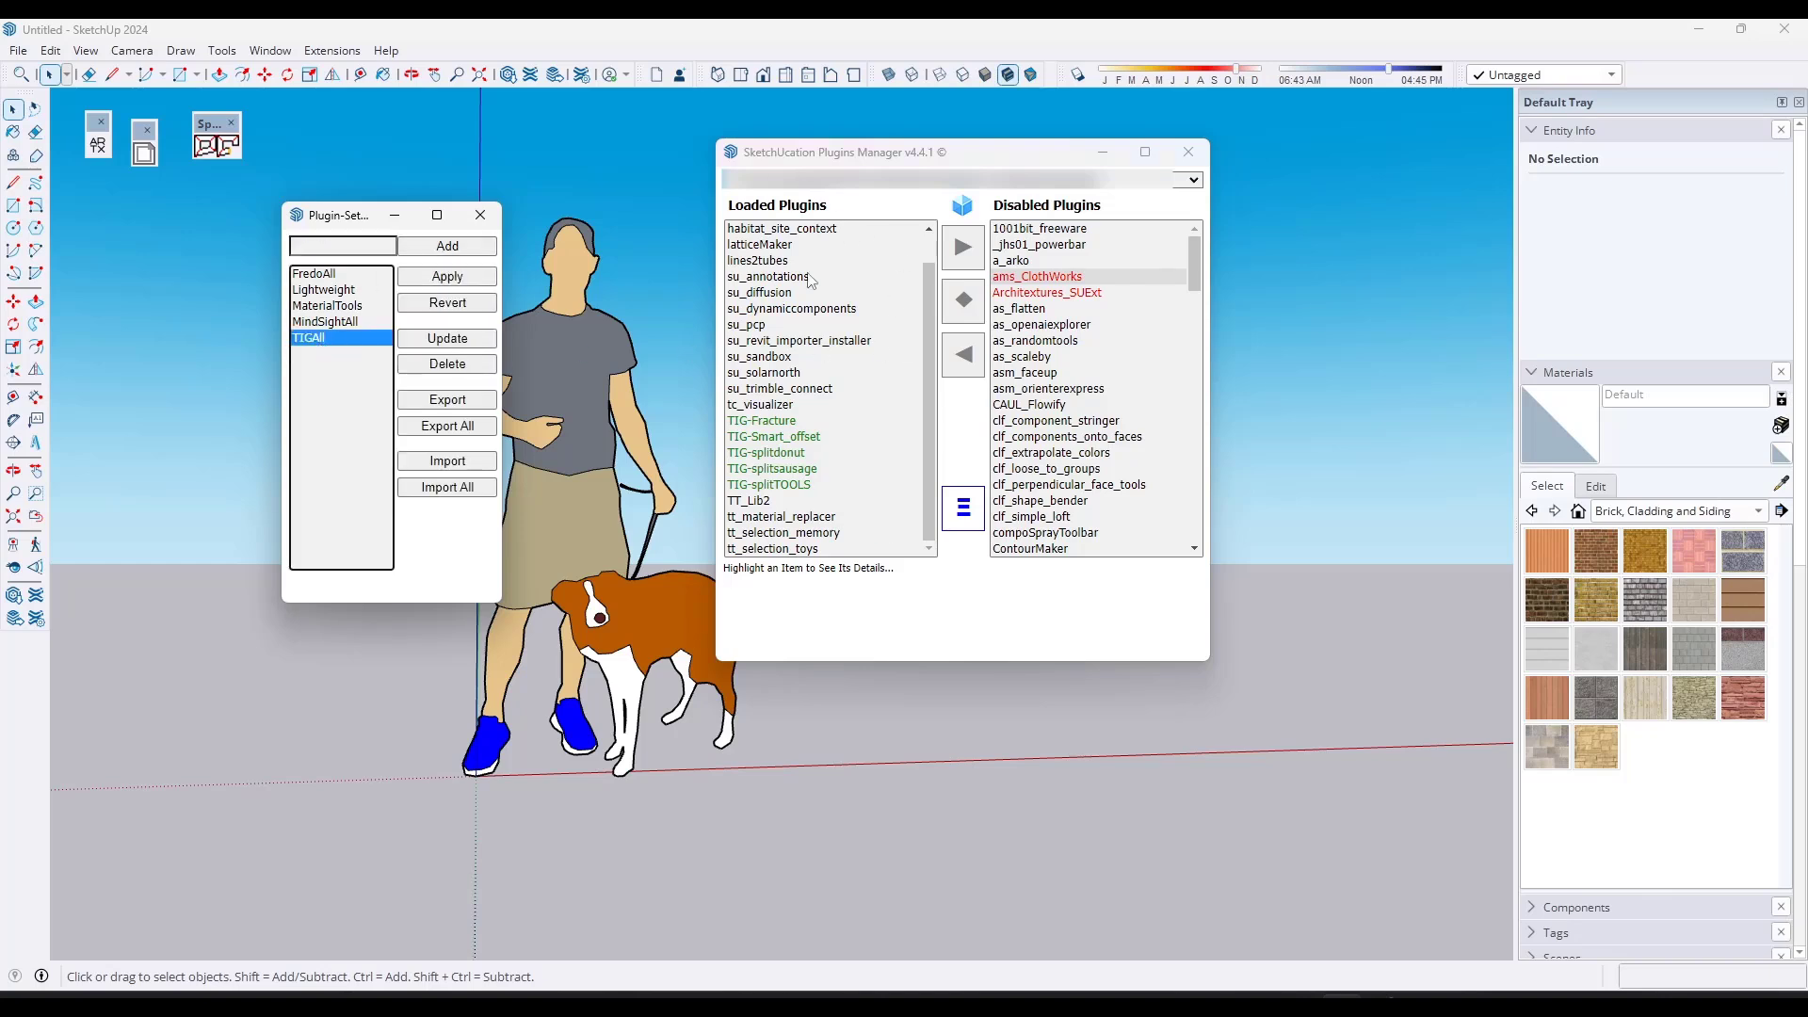
left_click(324, 304)
left_click(448, 276)
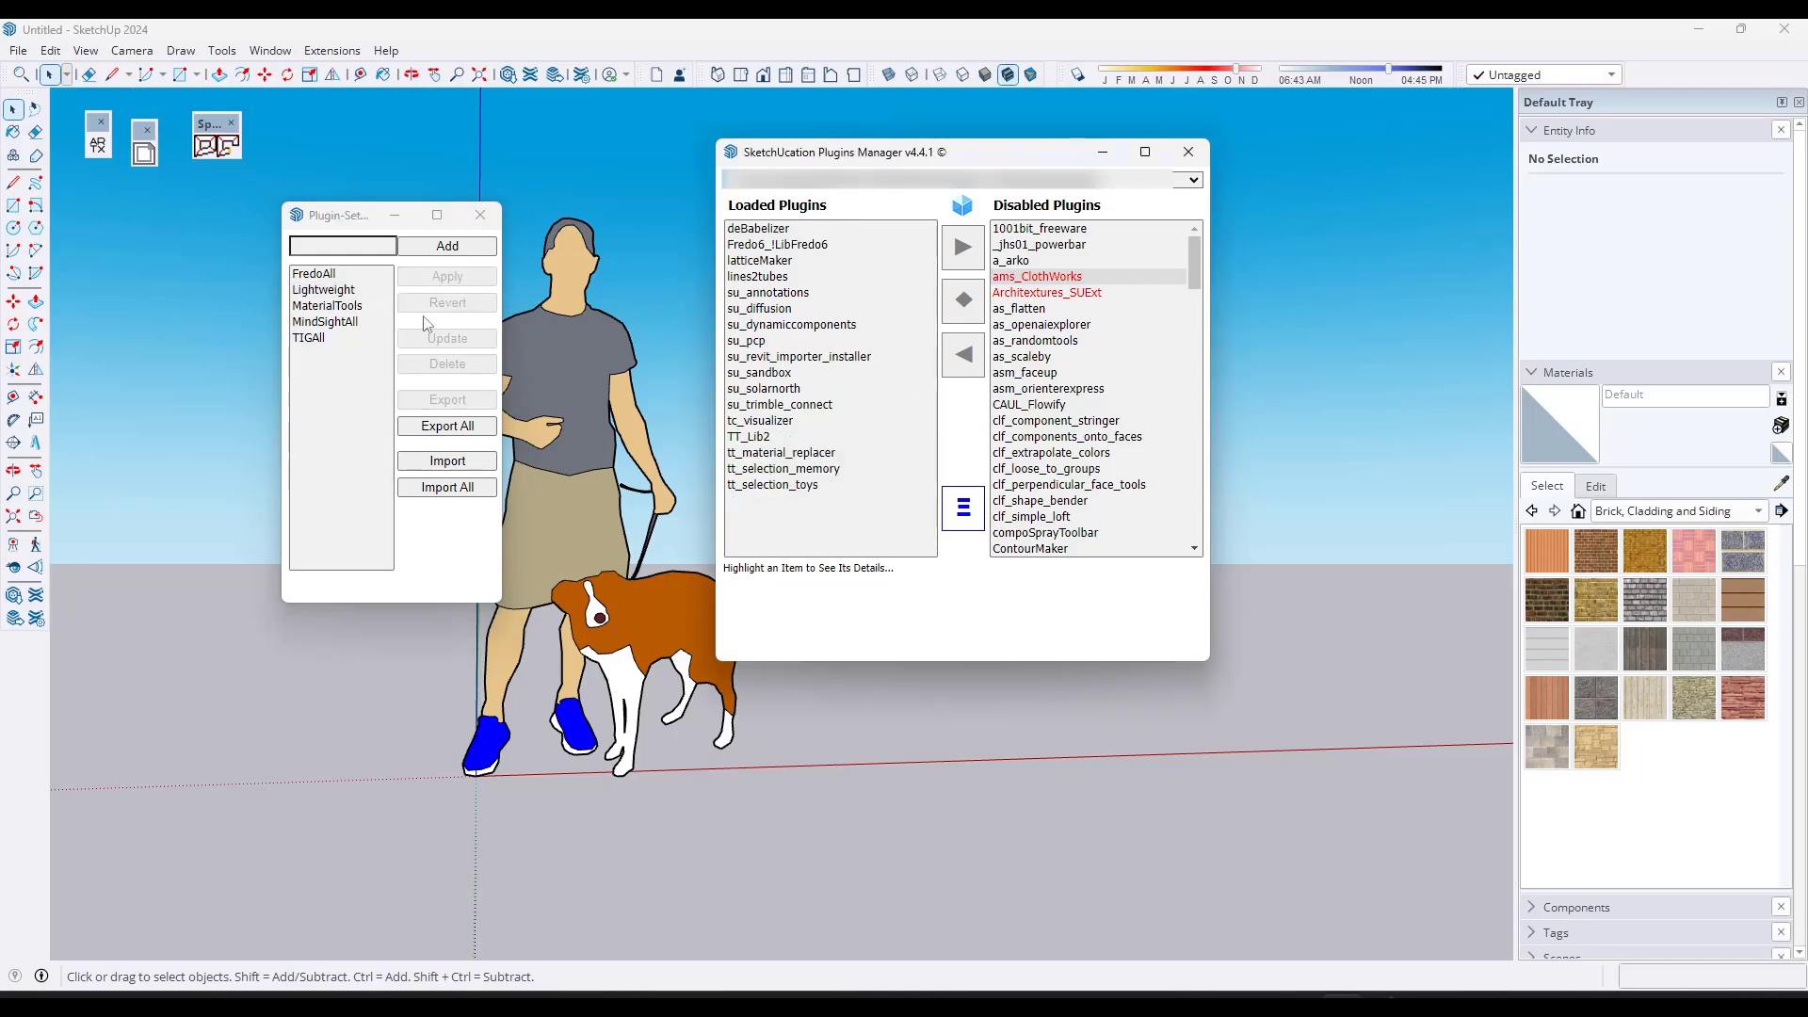
- Apply the TIGAll plugin set to reload the TIG plugins
left_click(320, 337)
left_click(447, 275)
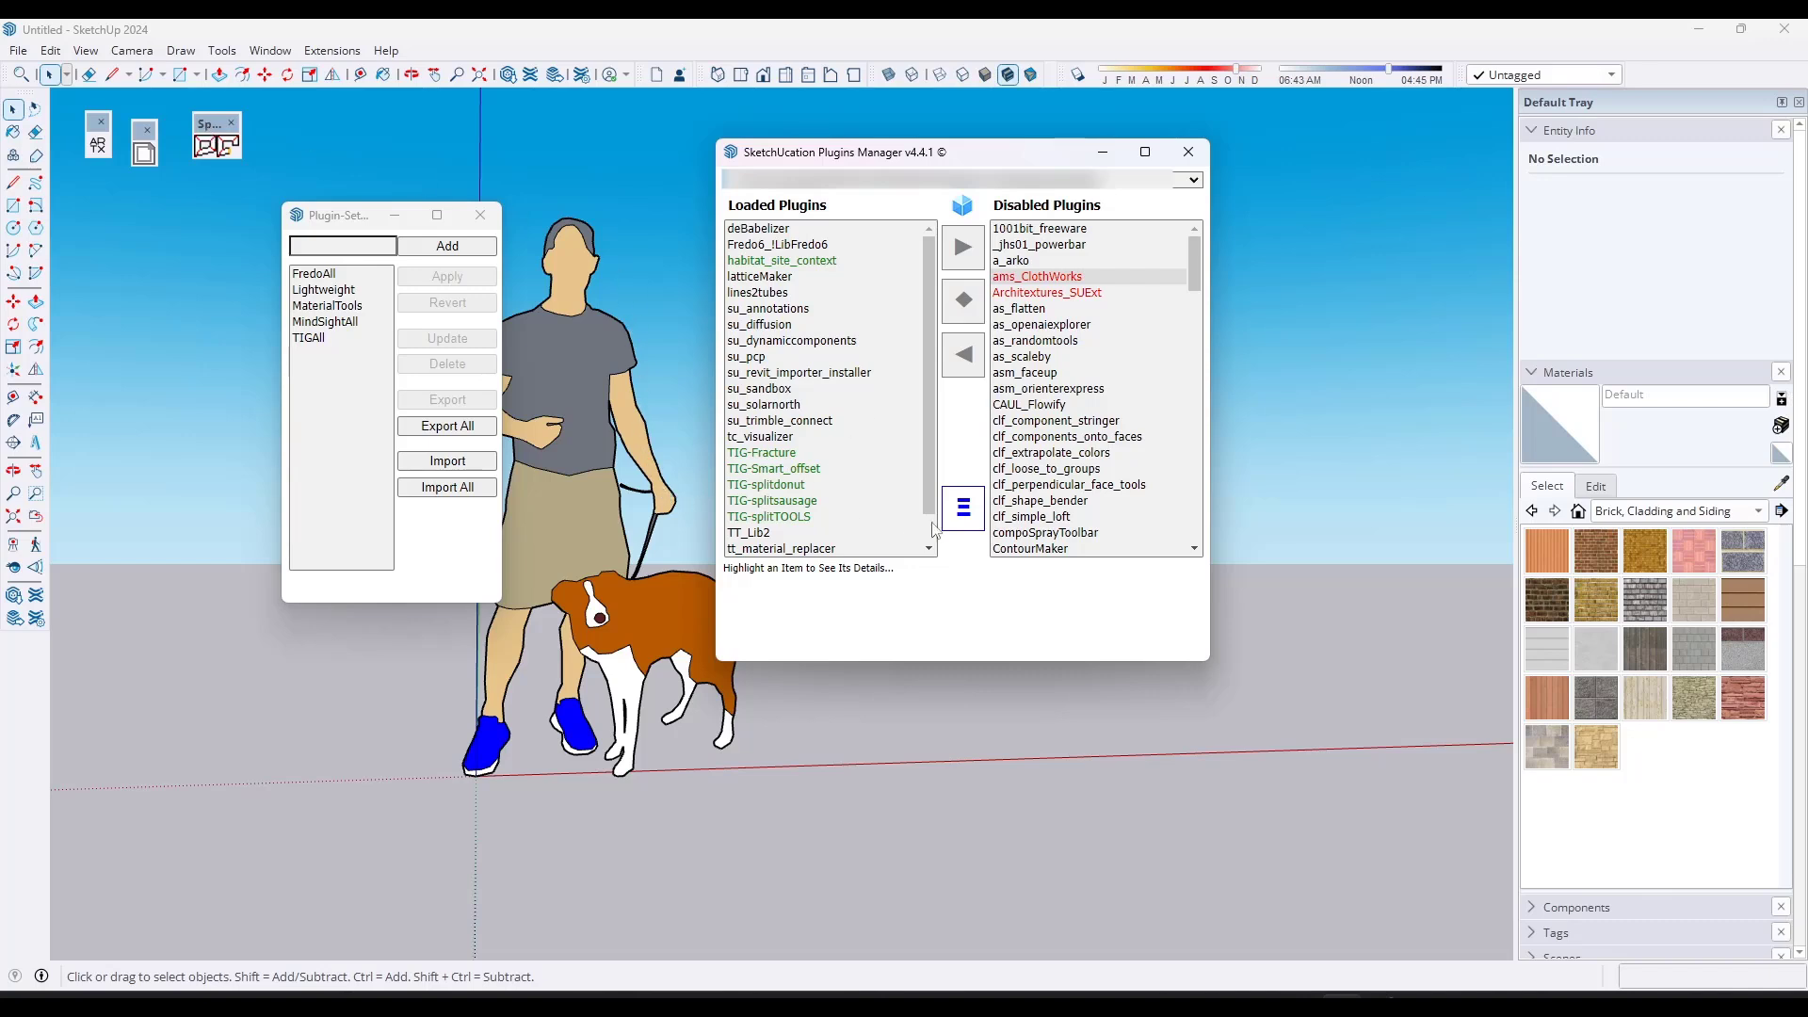
left_click_drag(1190, 278, 1200, 333)
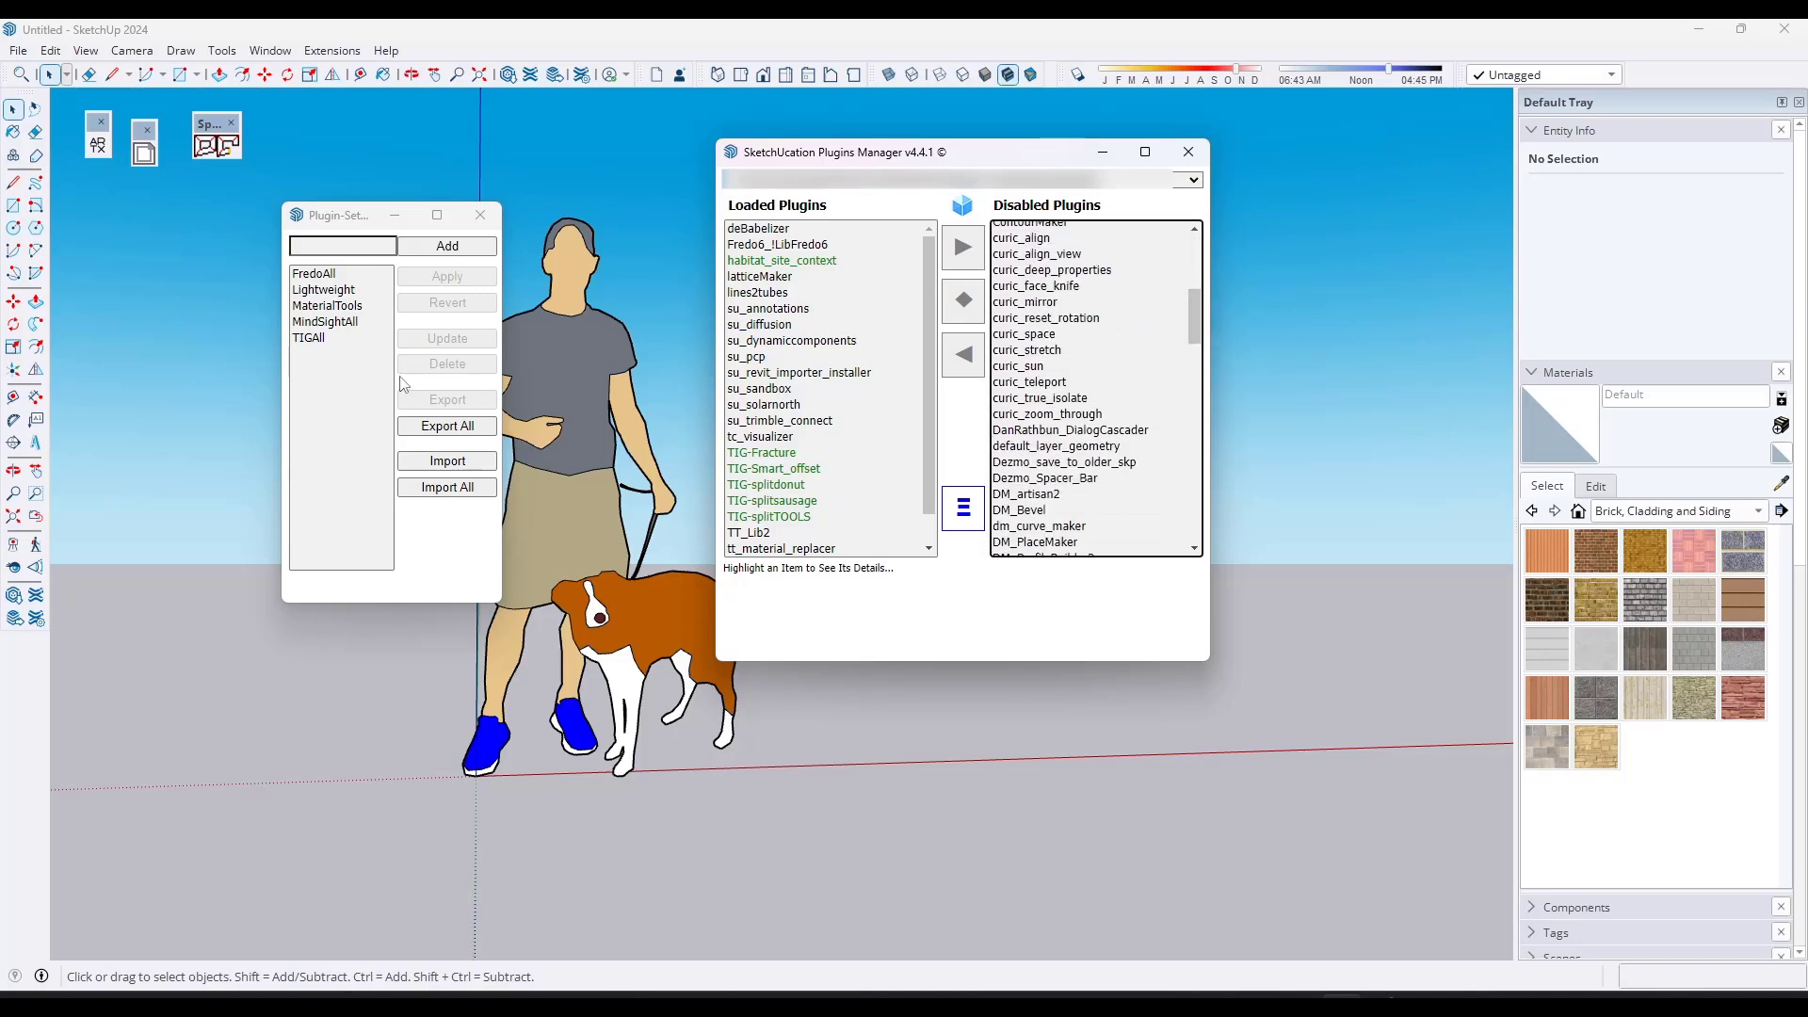
left_click(326, 338)
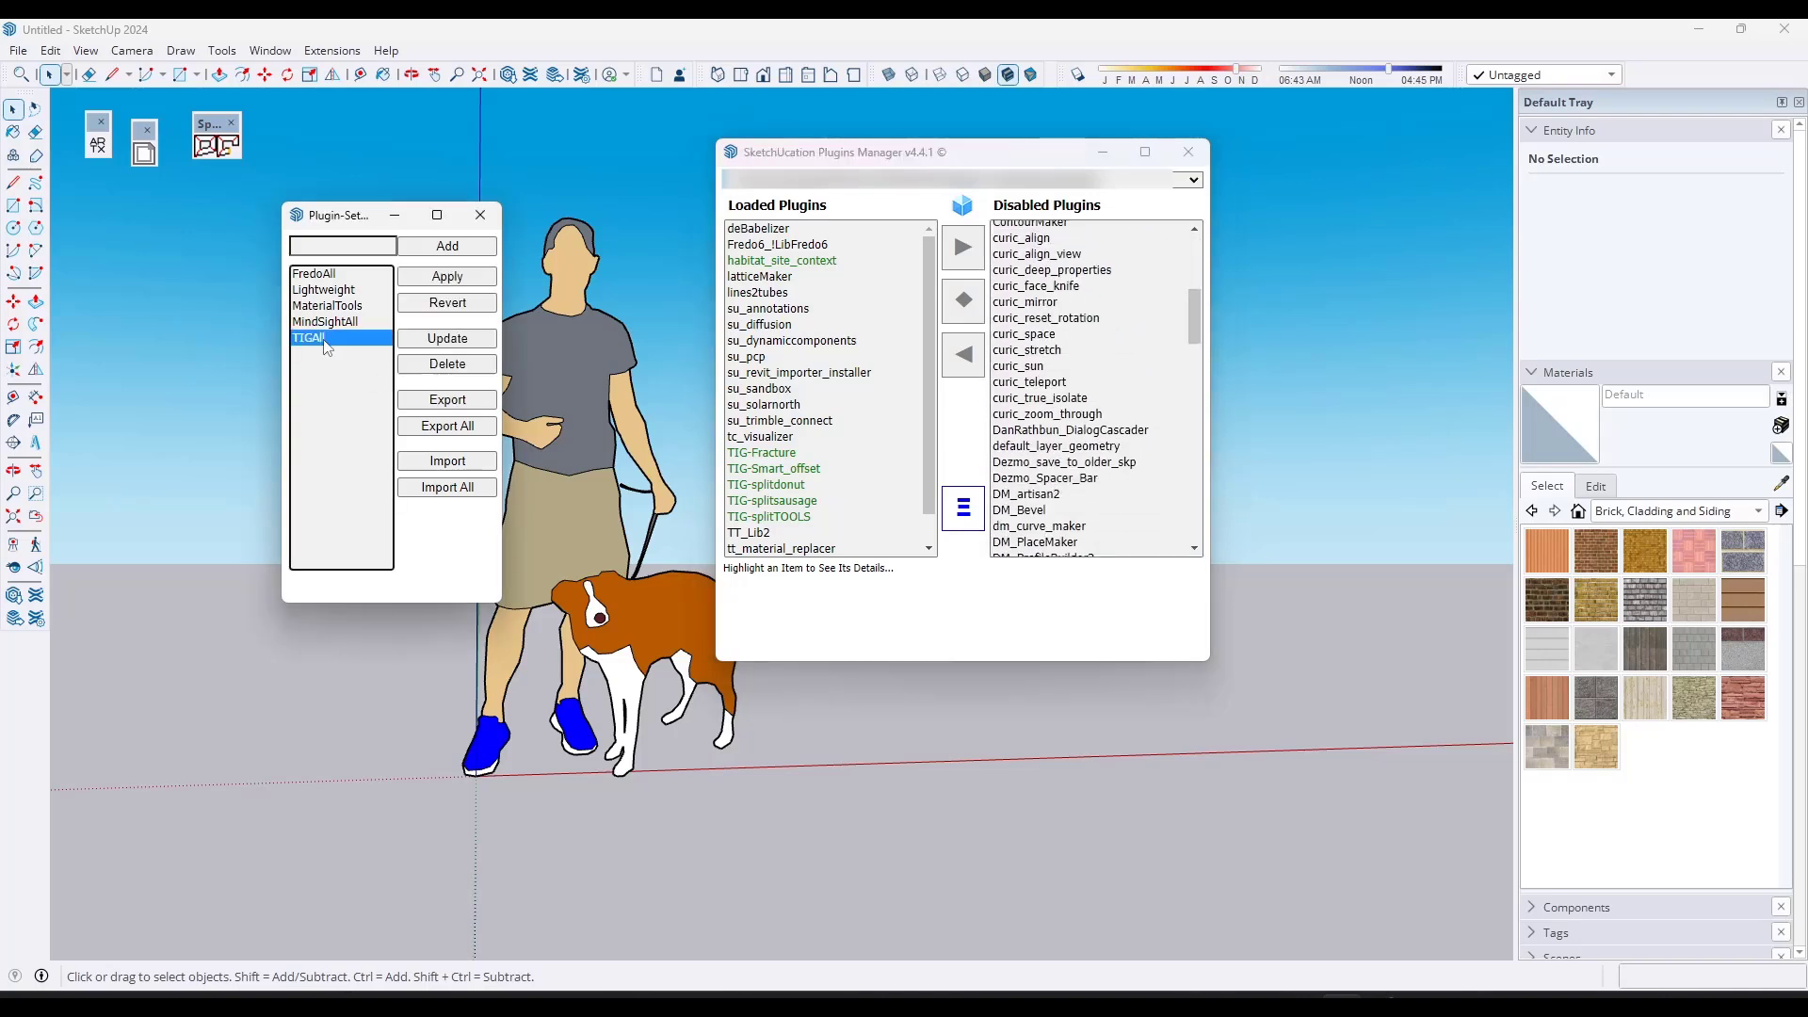
left_click(437, 279)
- Load ExtrudeTools from the Disabled Plugins list
scroll(1123, 420, "down", 12)
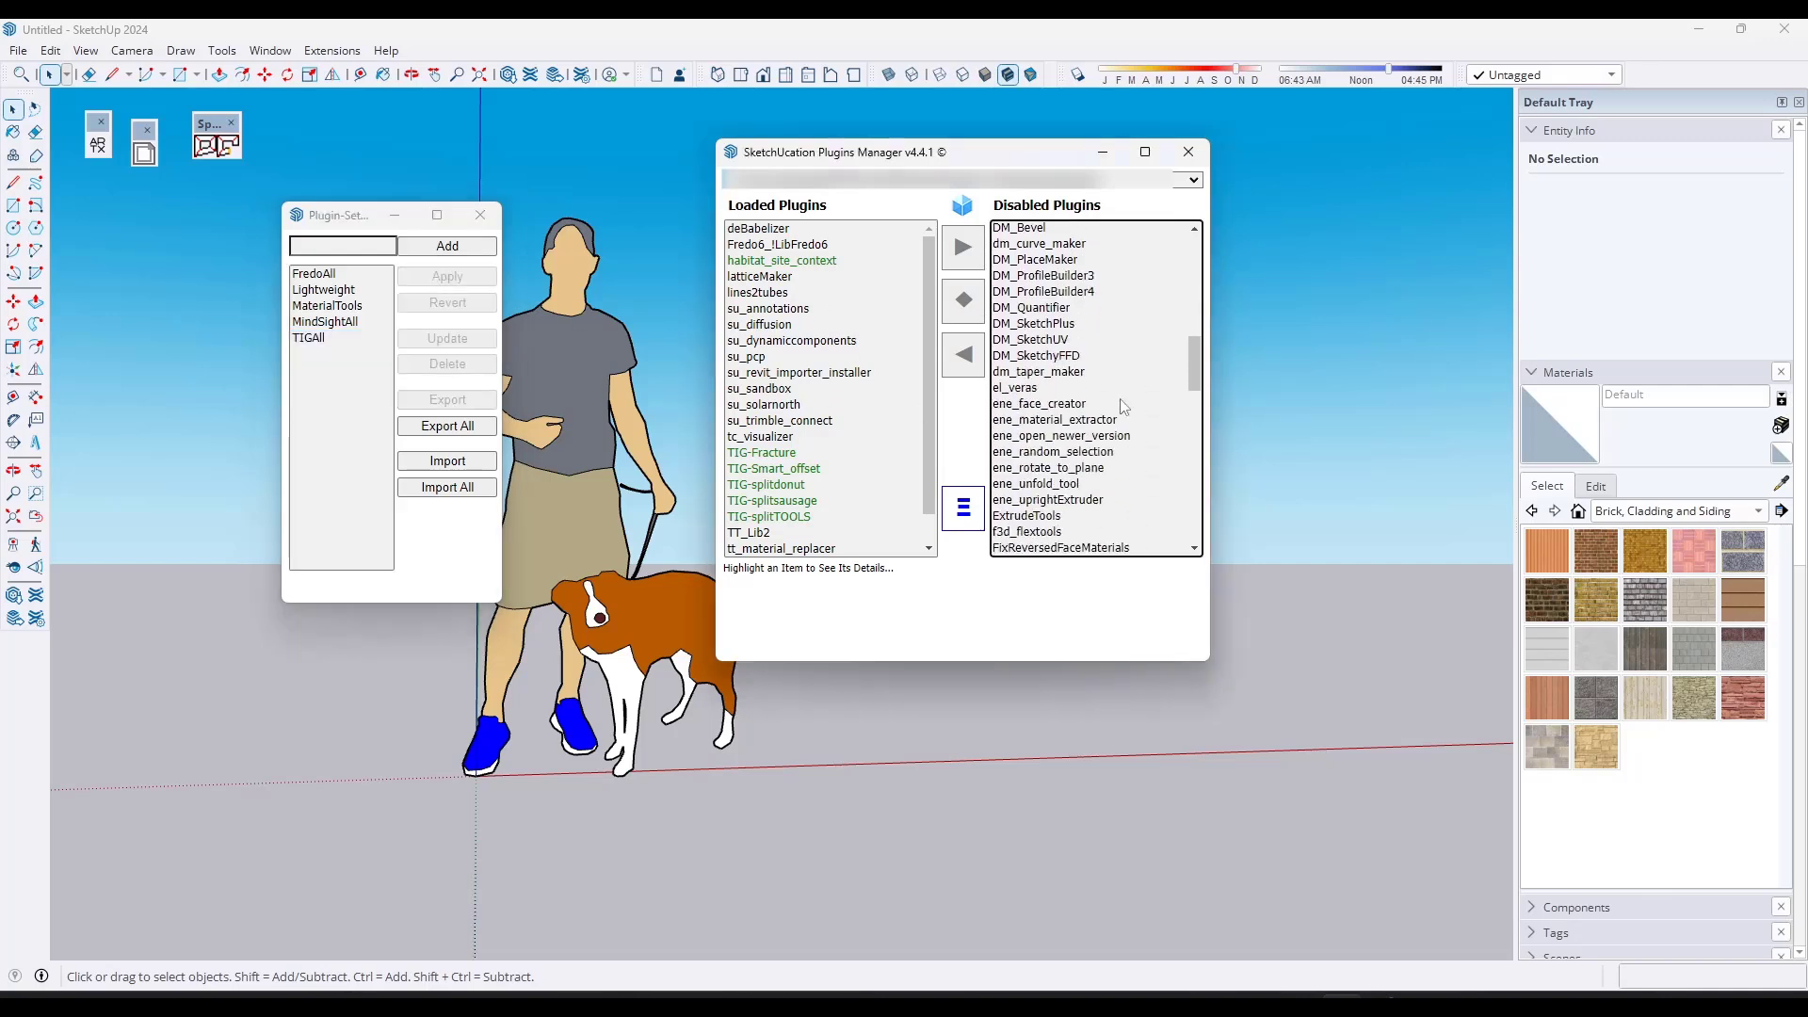
left_click(1036, 331)
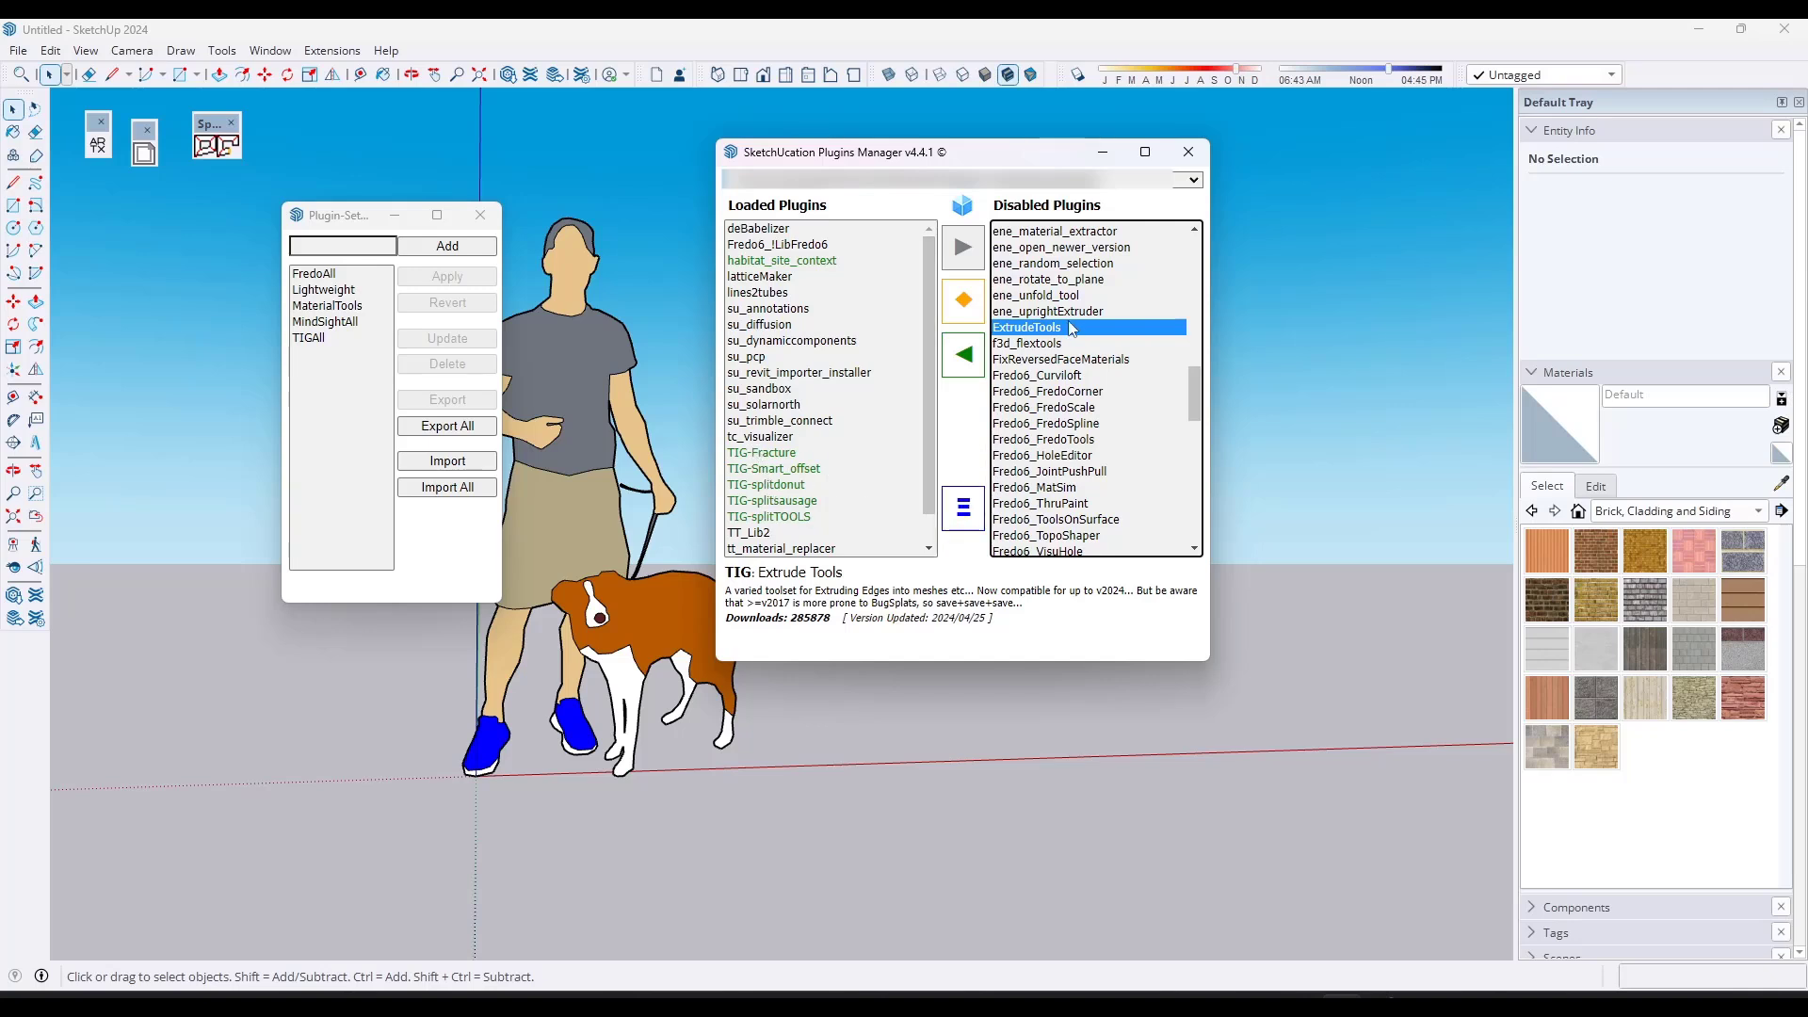
left_click(960, 365)
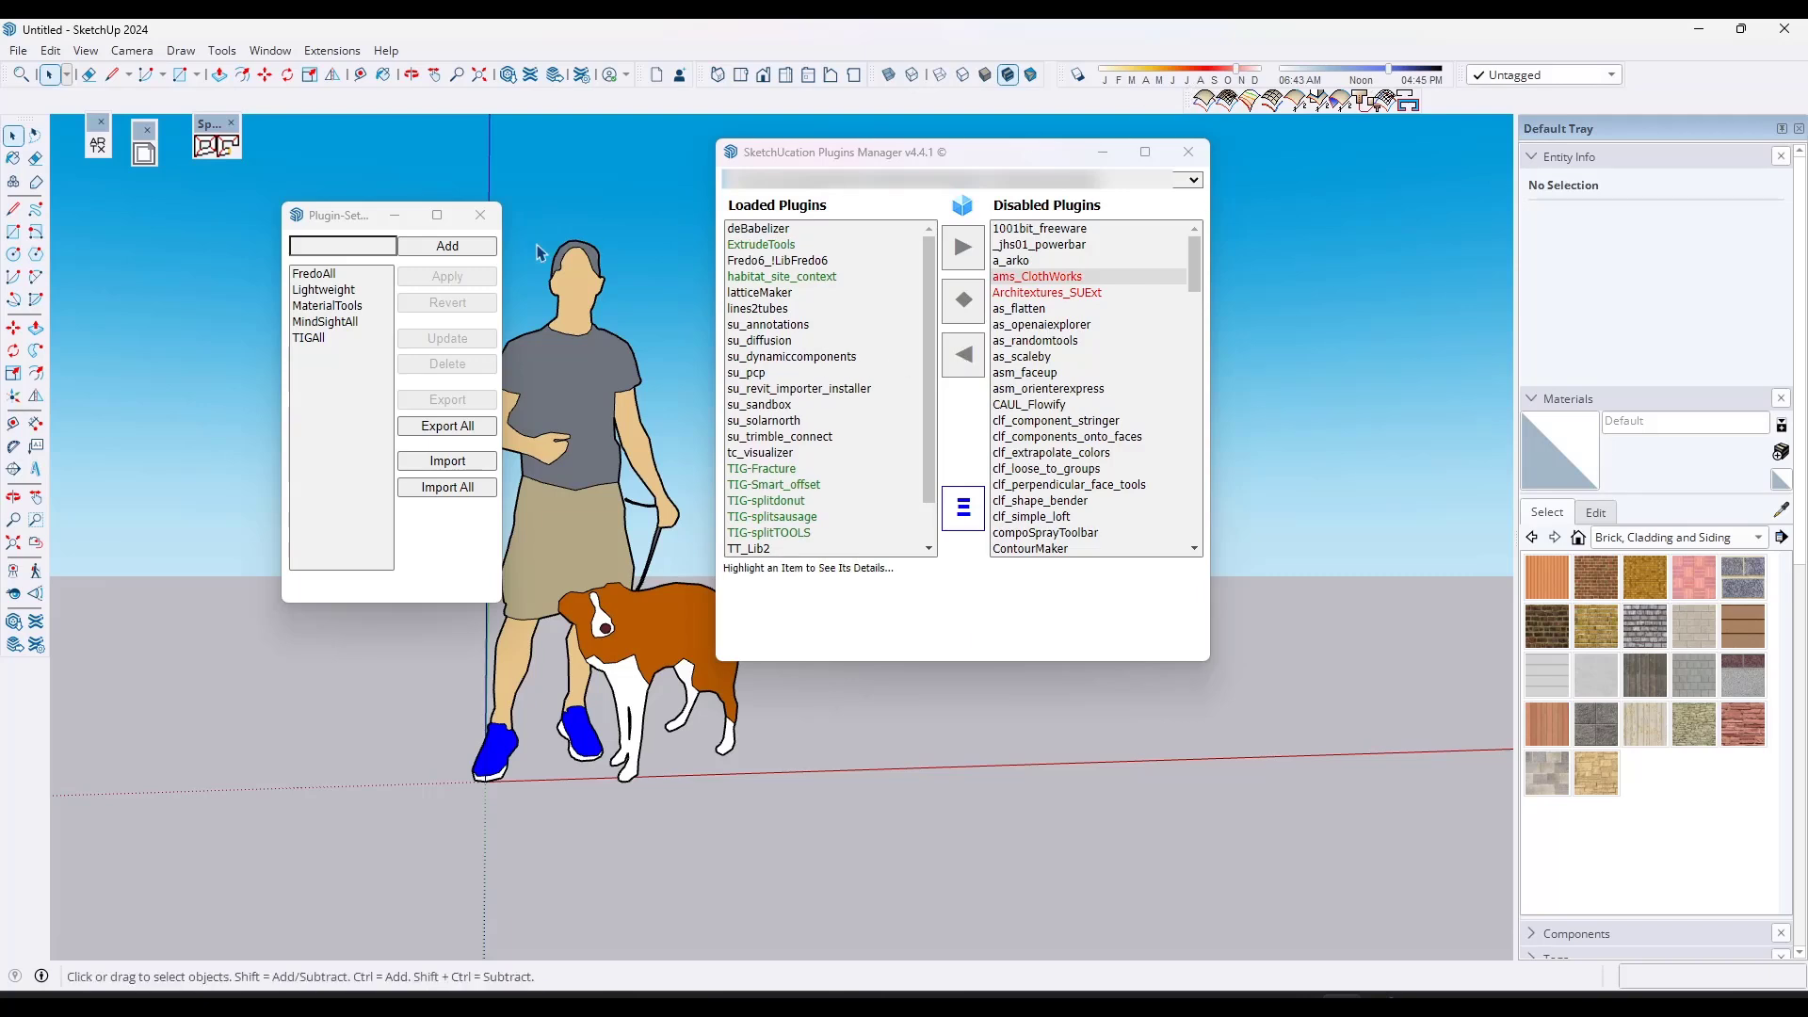
- Update the TIGAll set with the current plugins, then reapply the Lightweight set
left_click(330, 340)
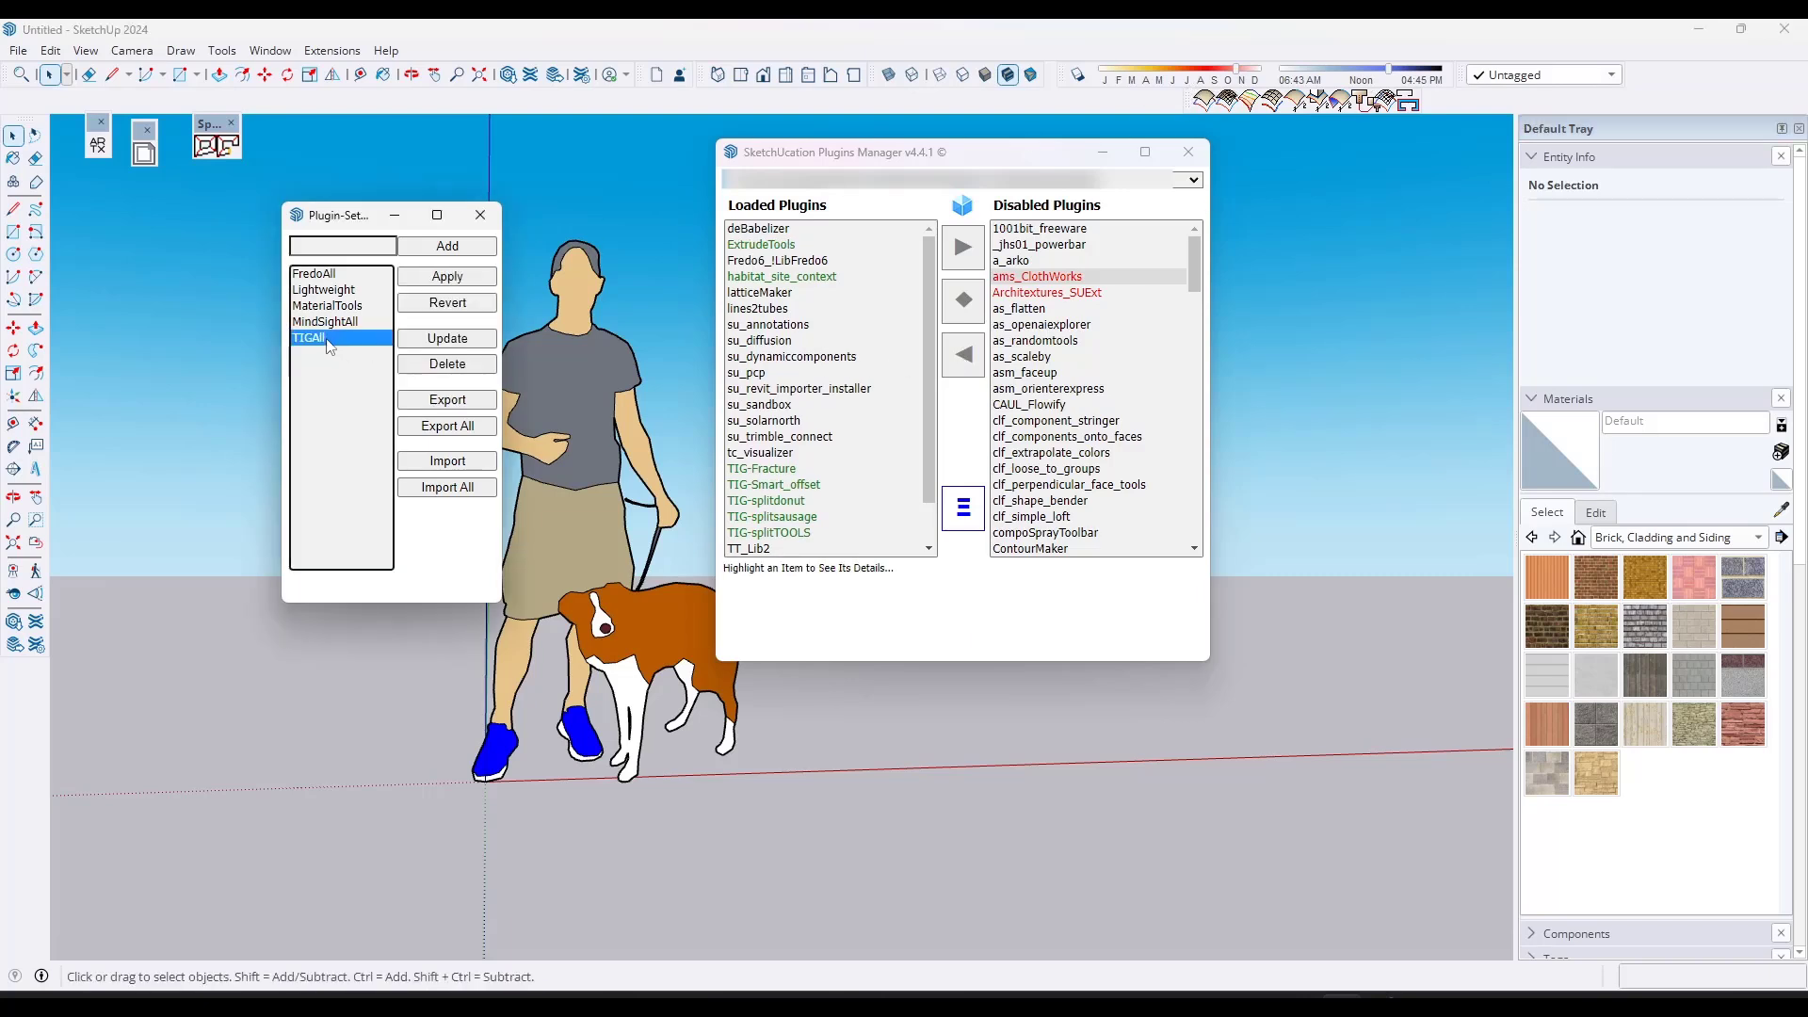
left_click(444, 345)
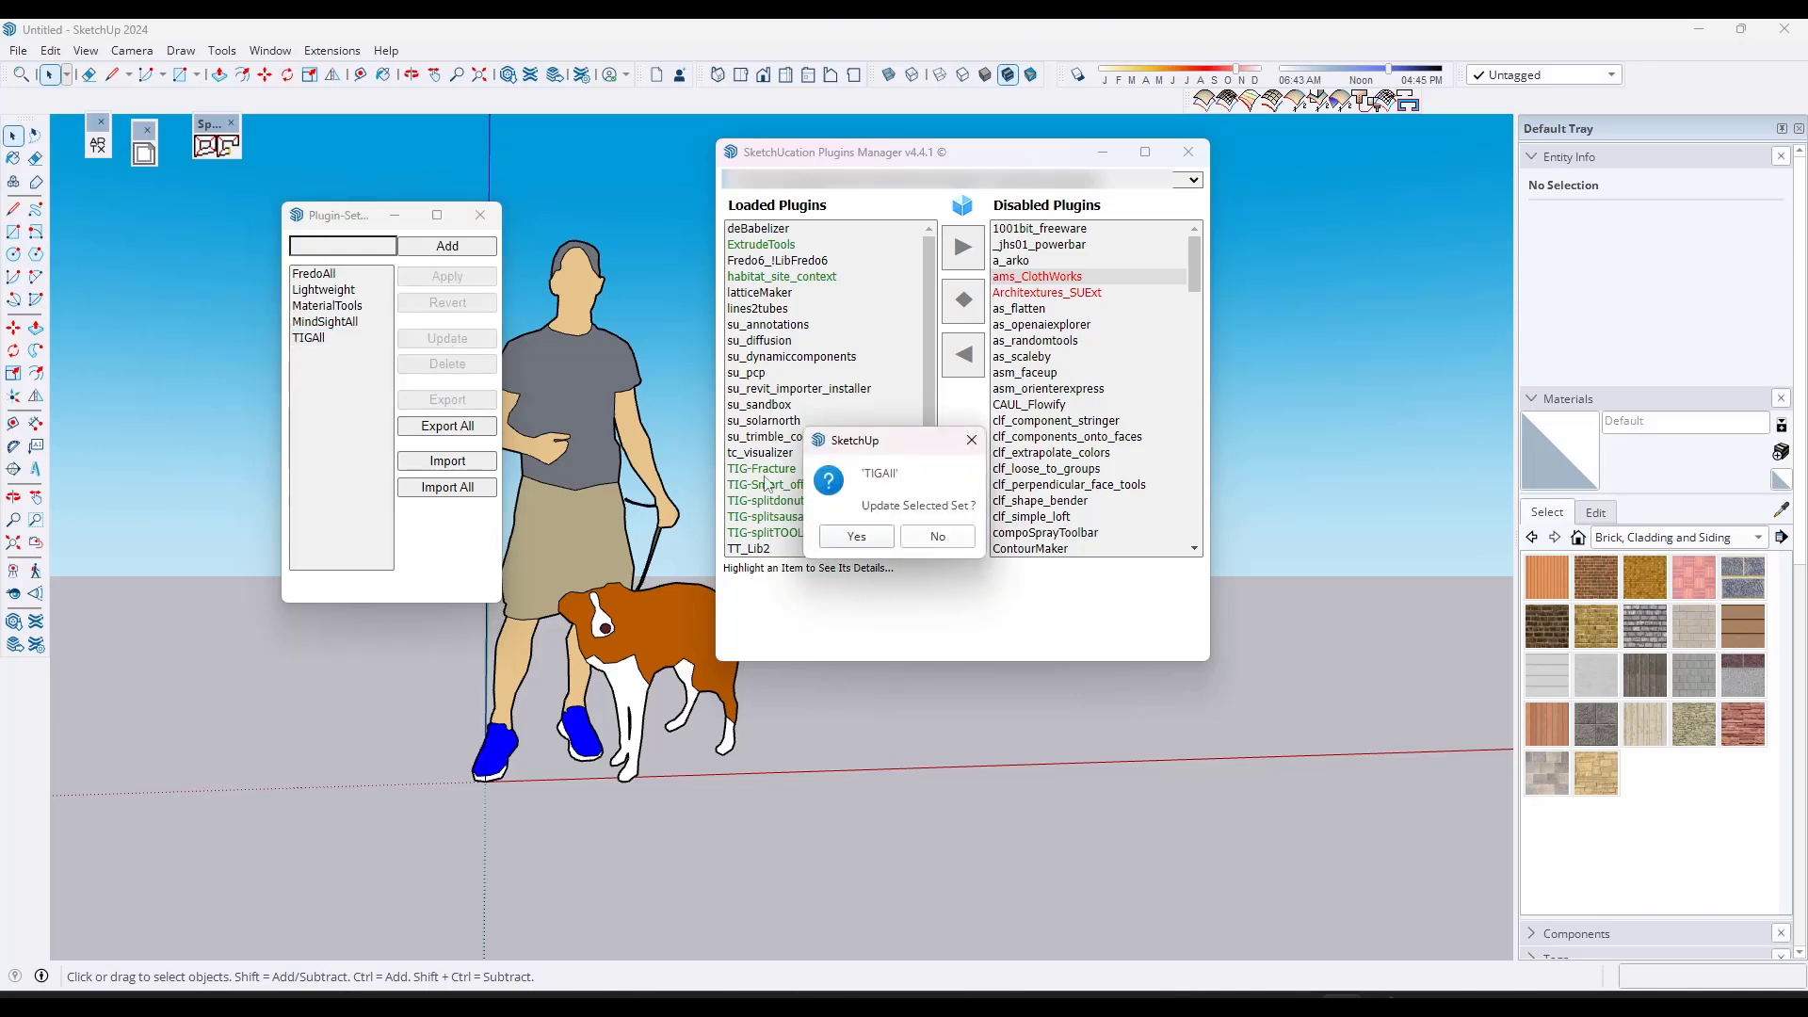
left_click(856, 535)
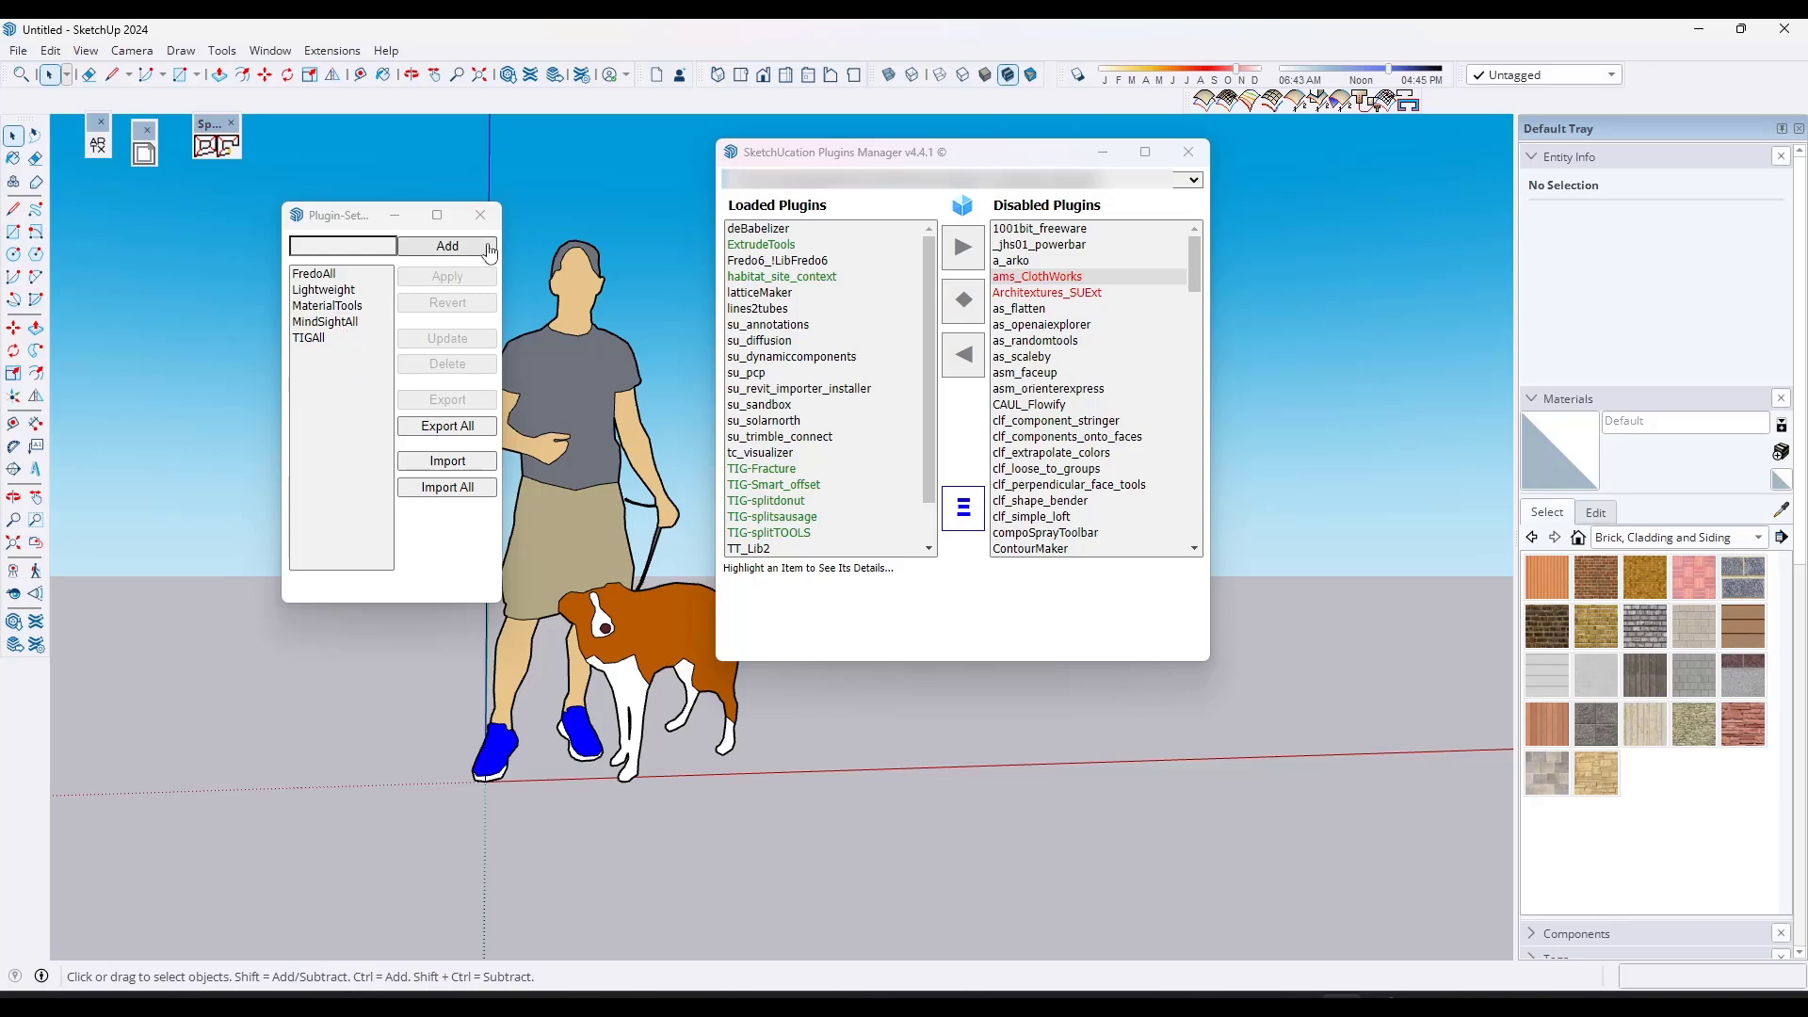
left_click(323, 290)
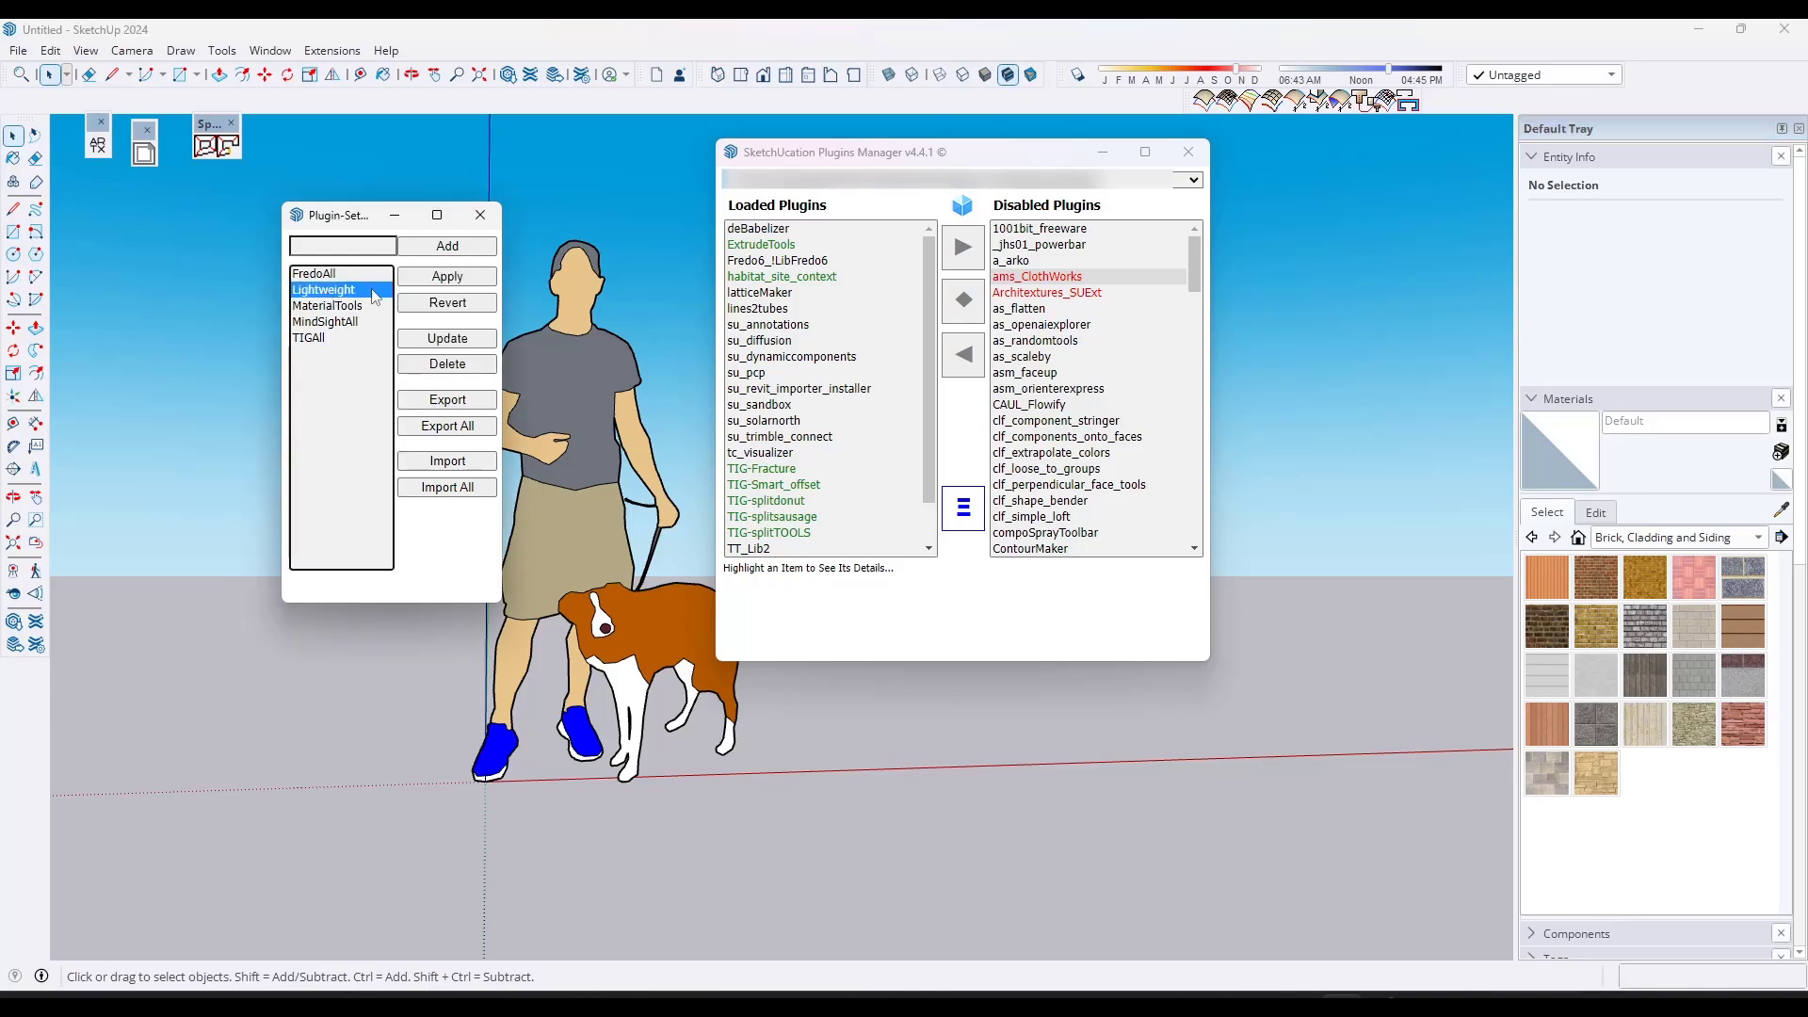
left_click(448, 276)
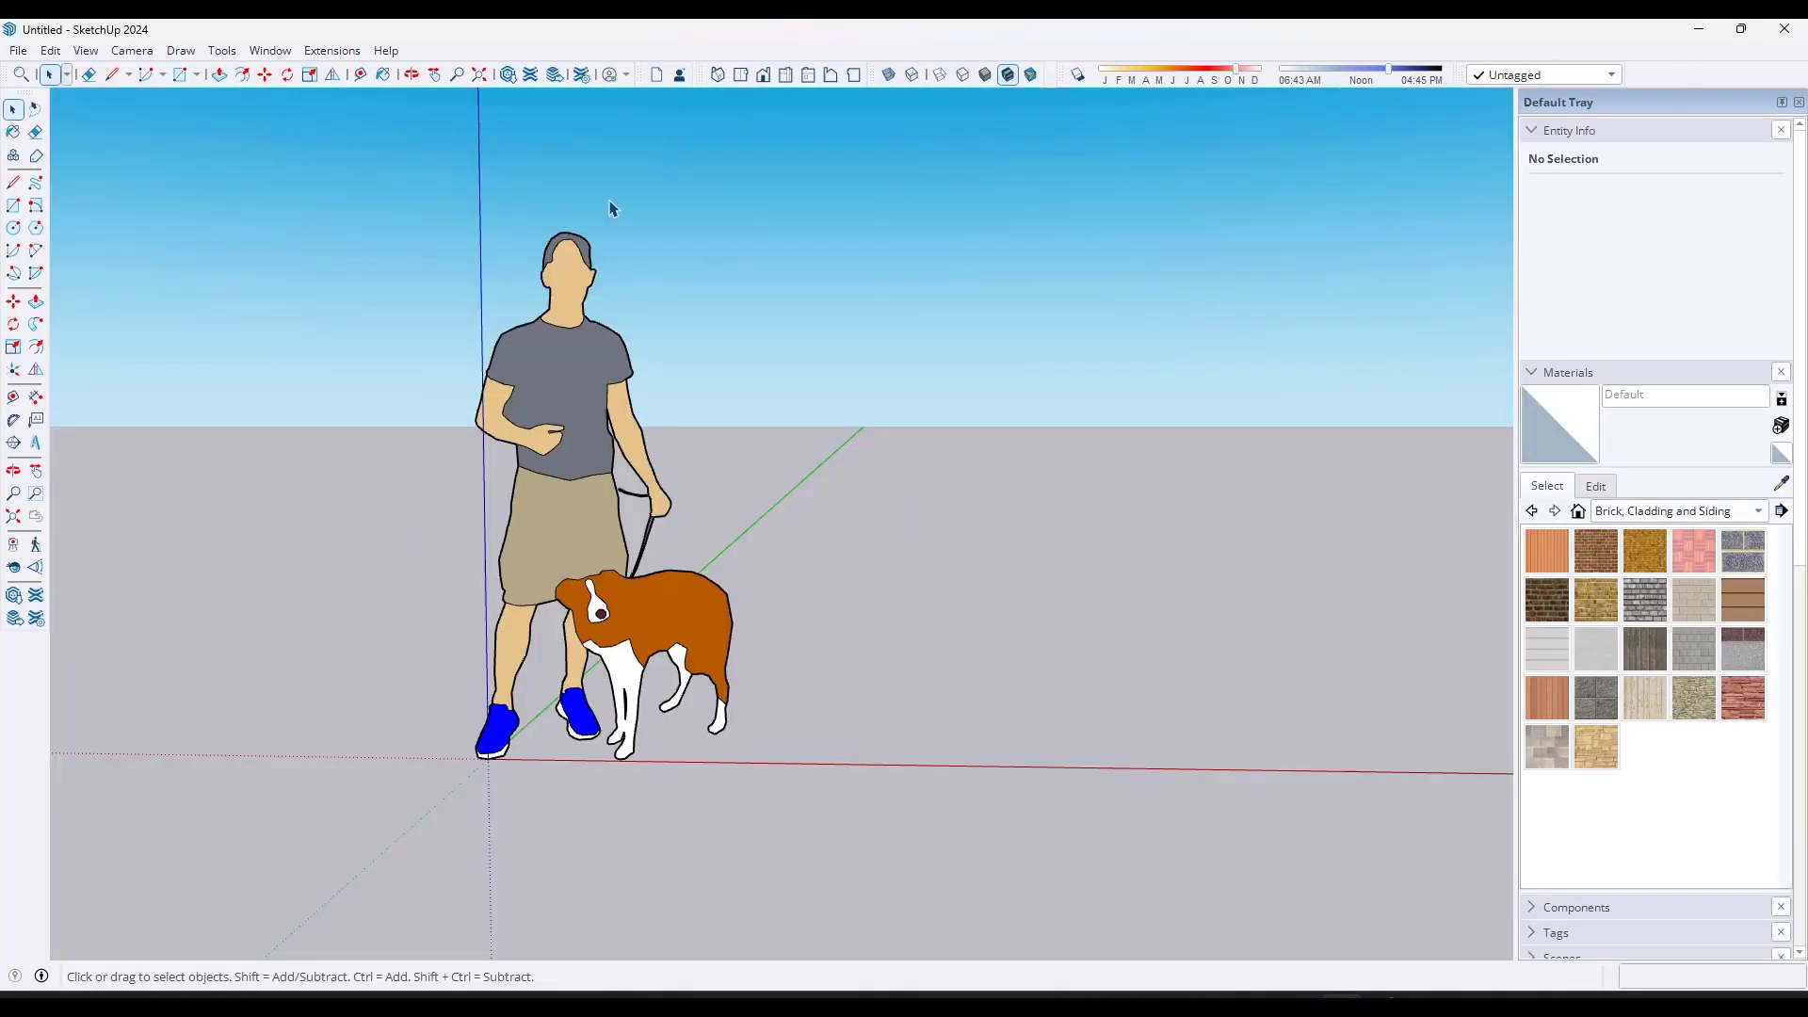
- Reopen the SketchUcation Plugins Manager from the Extensions menu
left_click(325, 53)
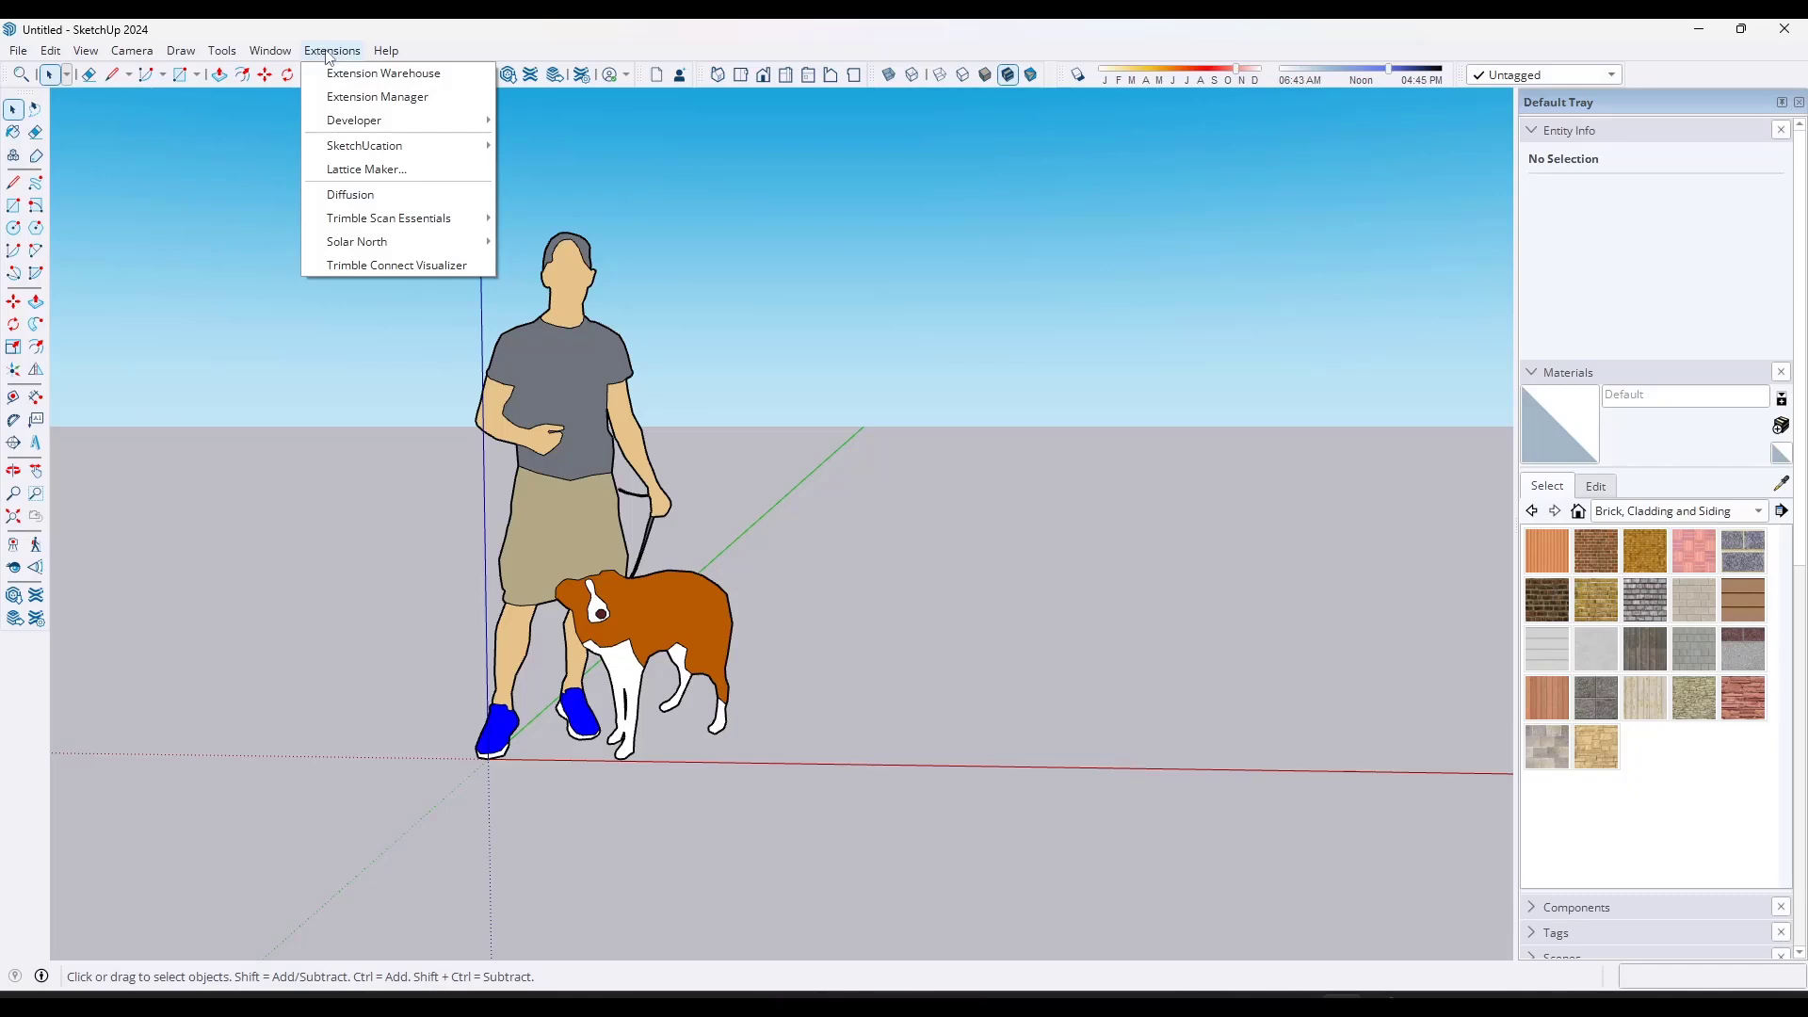
mouse_move(364, 150)
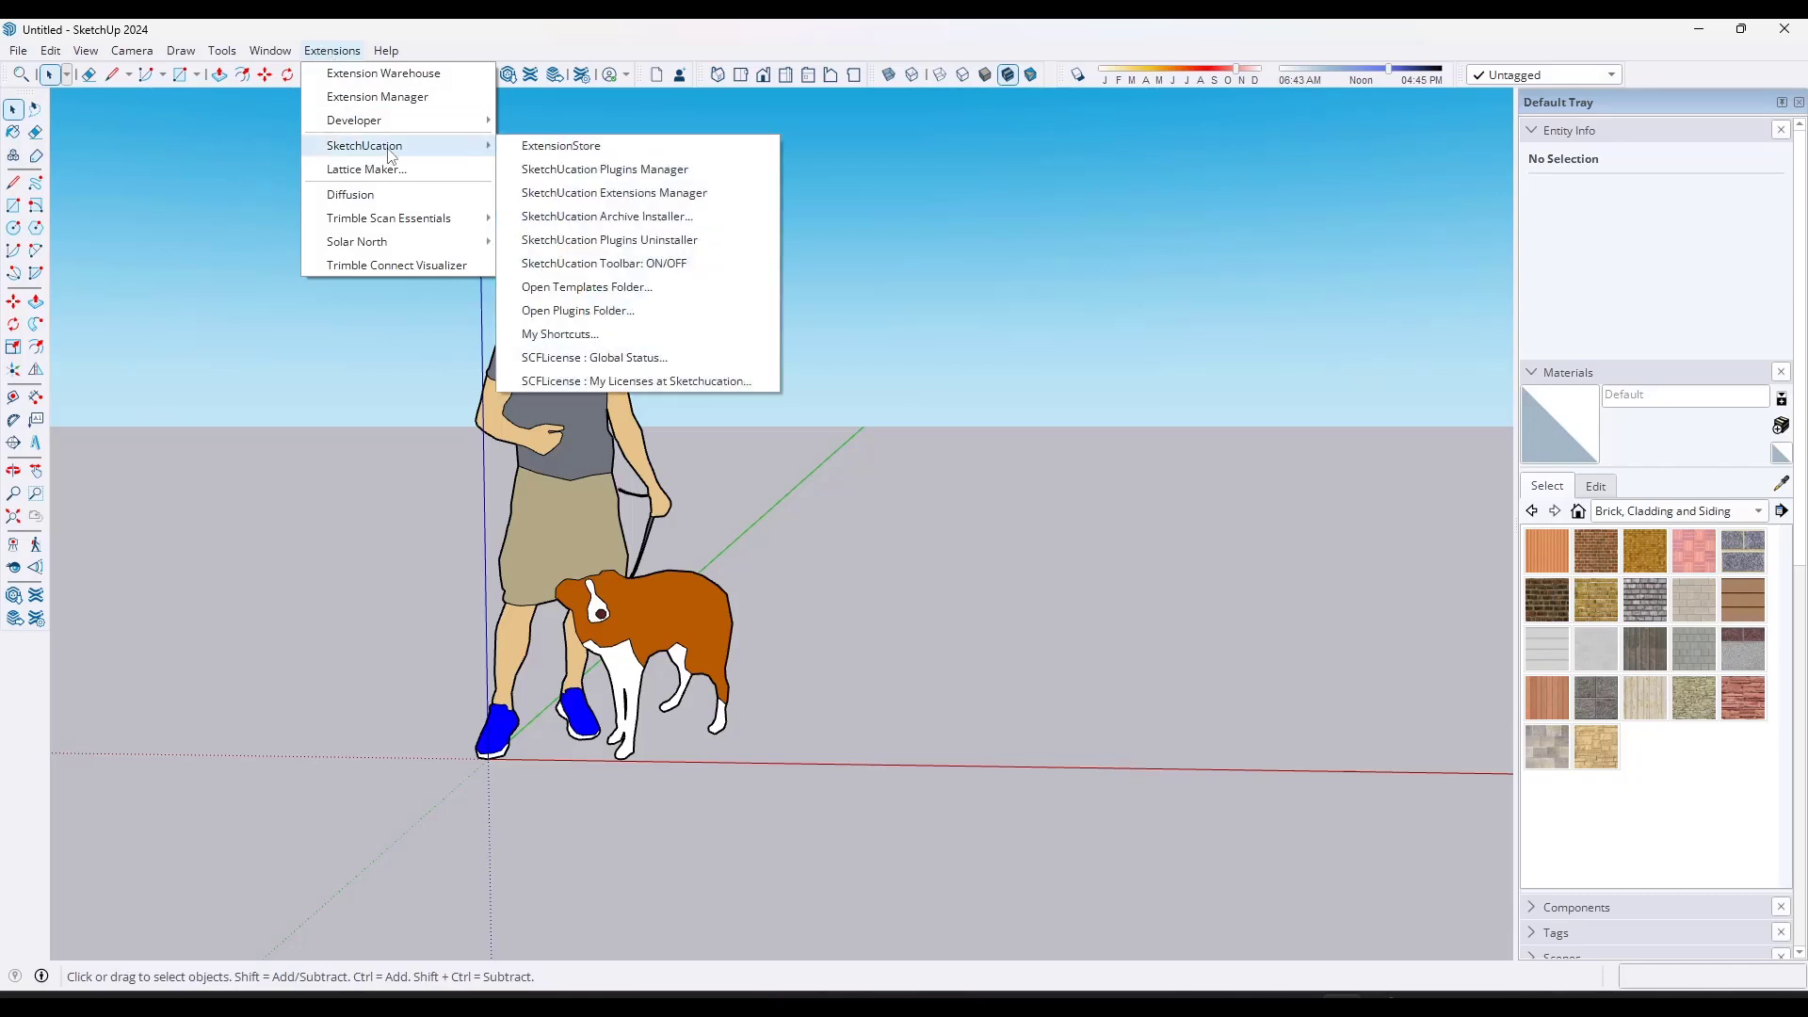
left_click(596, 169)
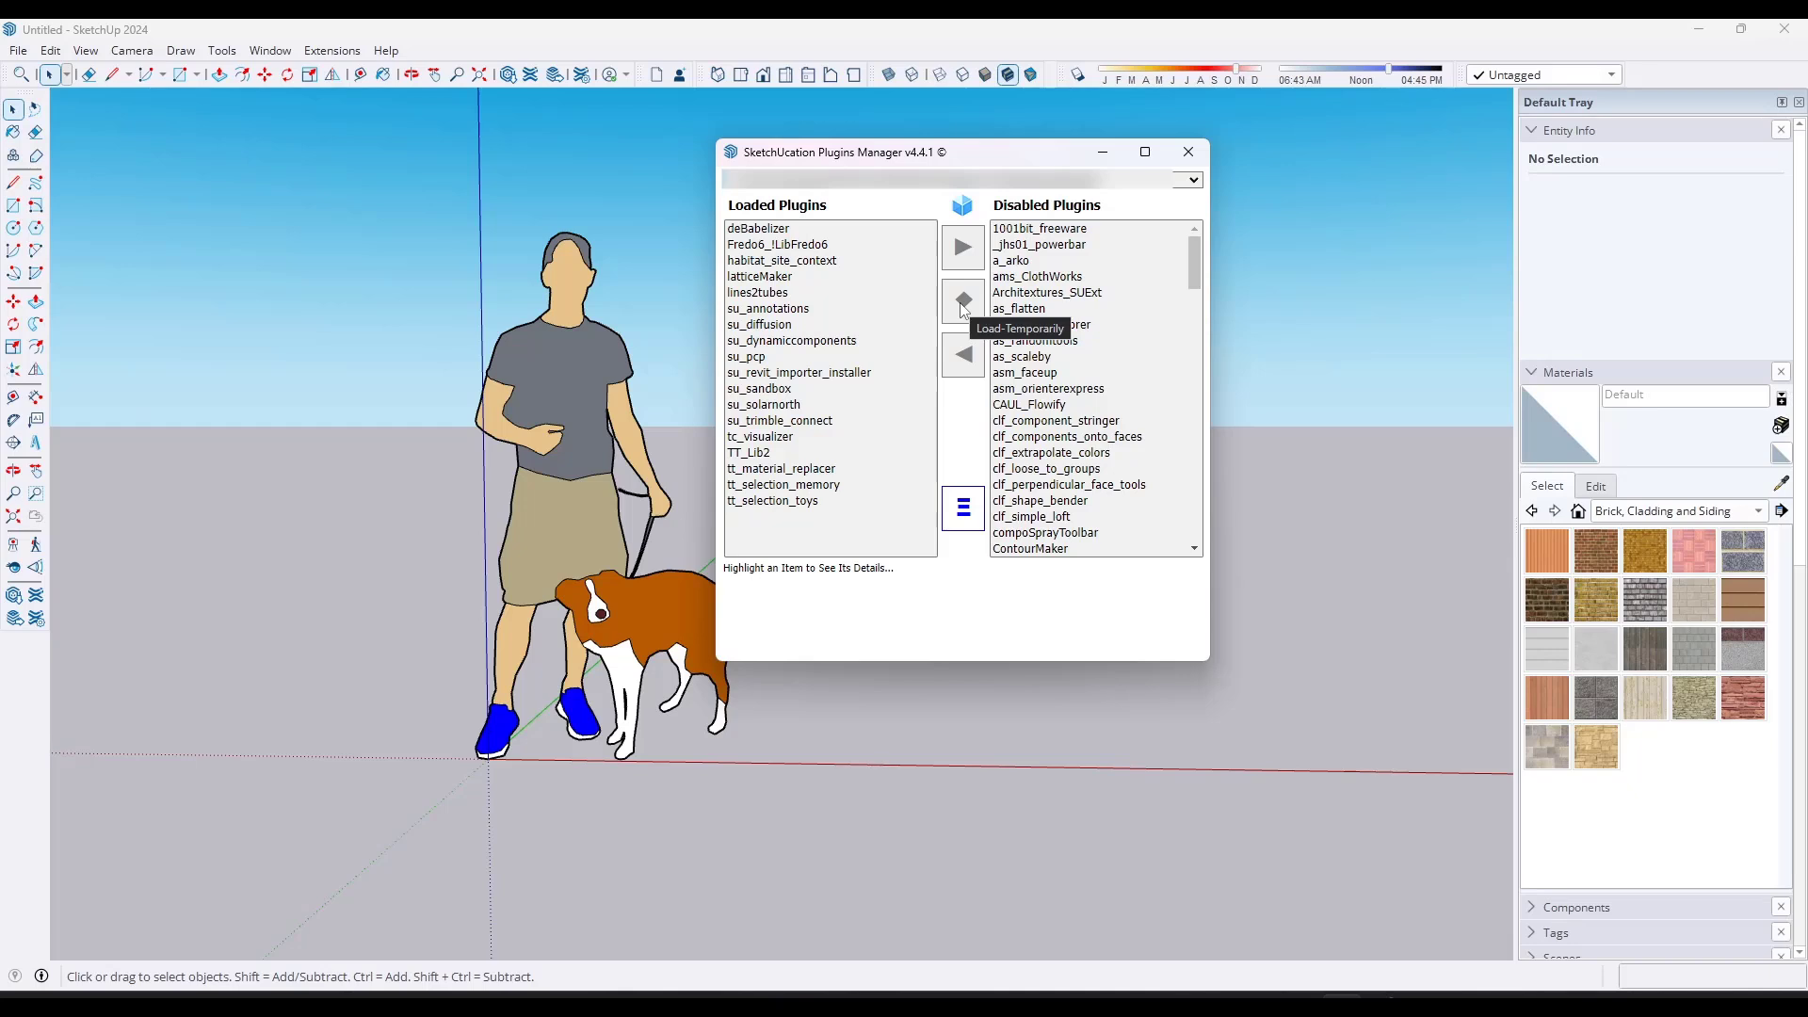
- Load curic_mirror temporarily from the Disabled Plugins list
scroll(1100, 377, "down", 6)
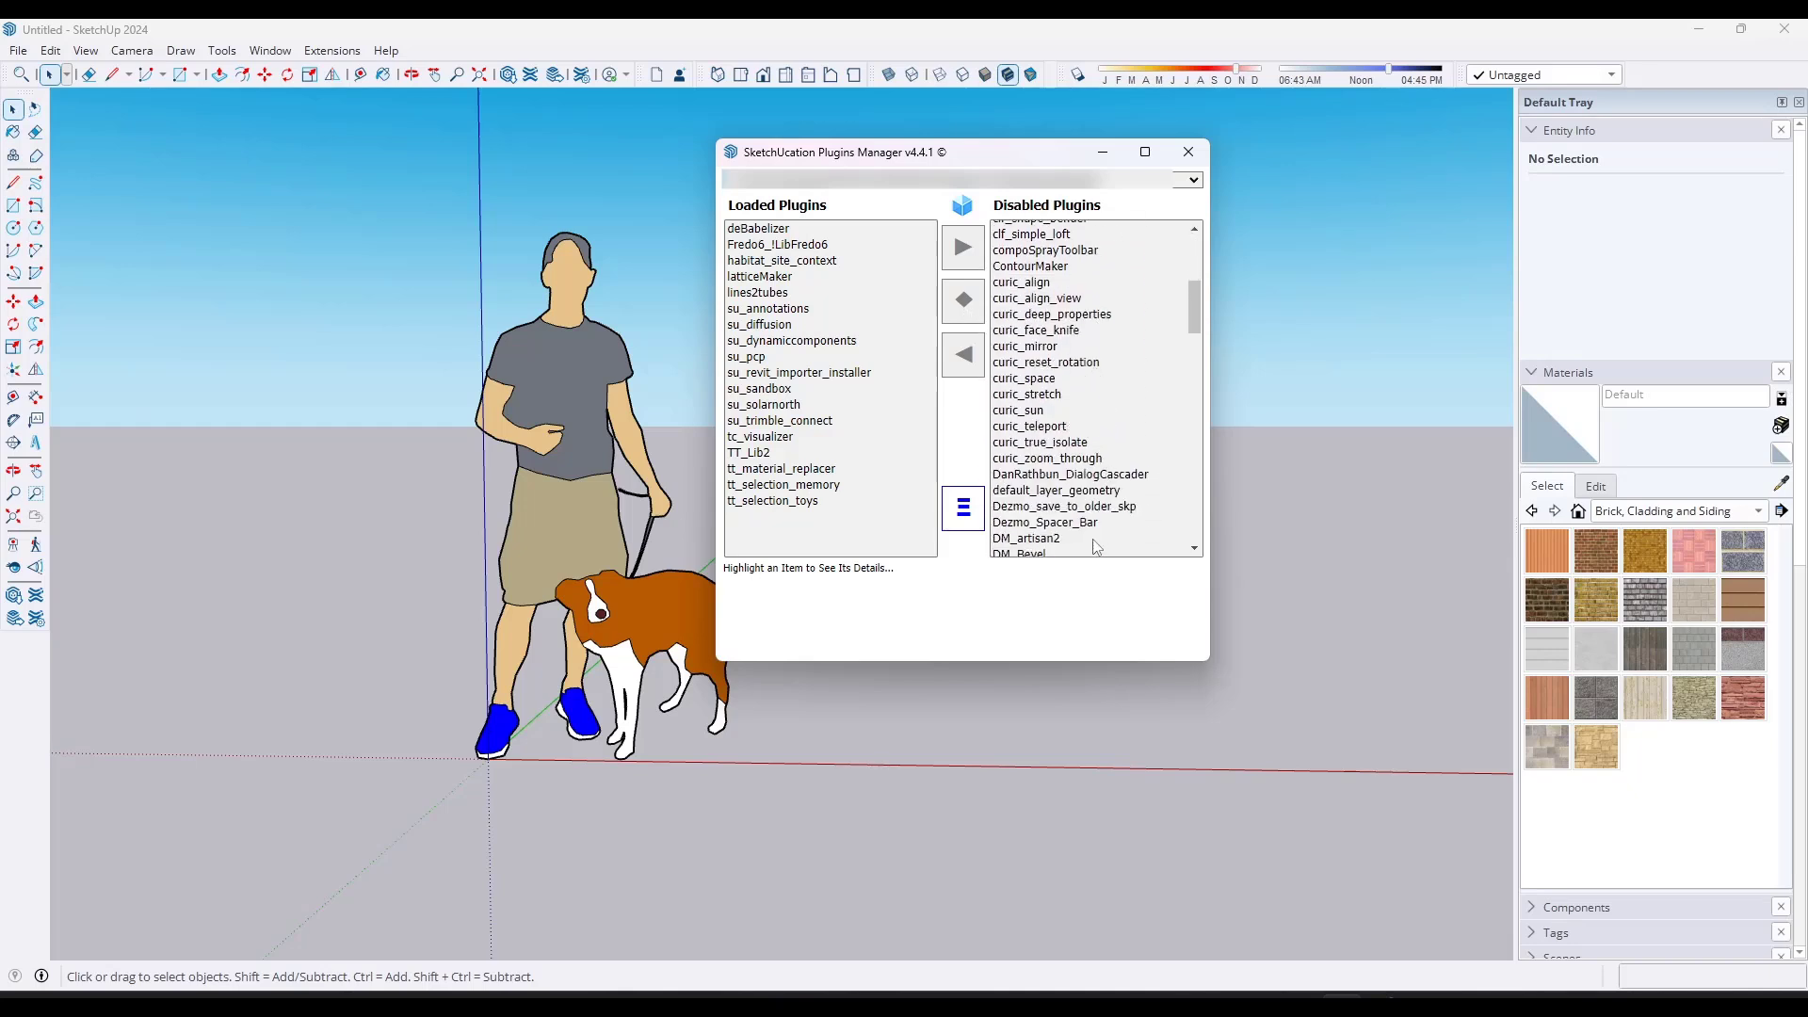
left_click(1041, 349)
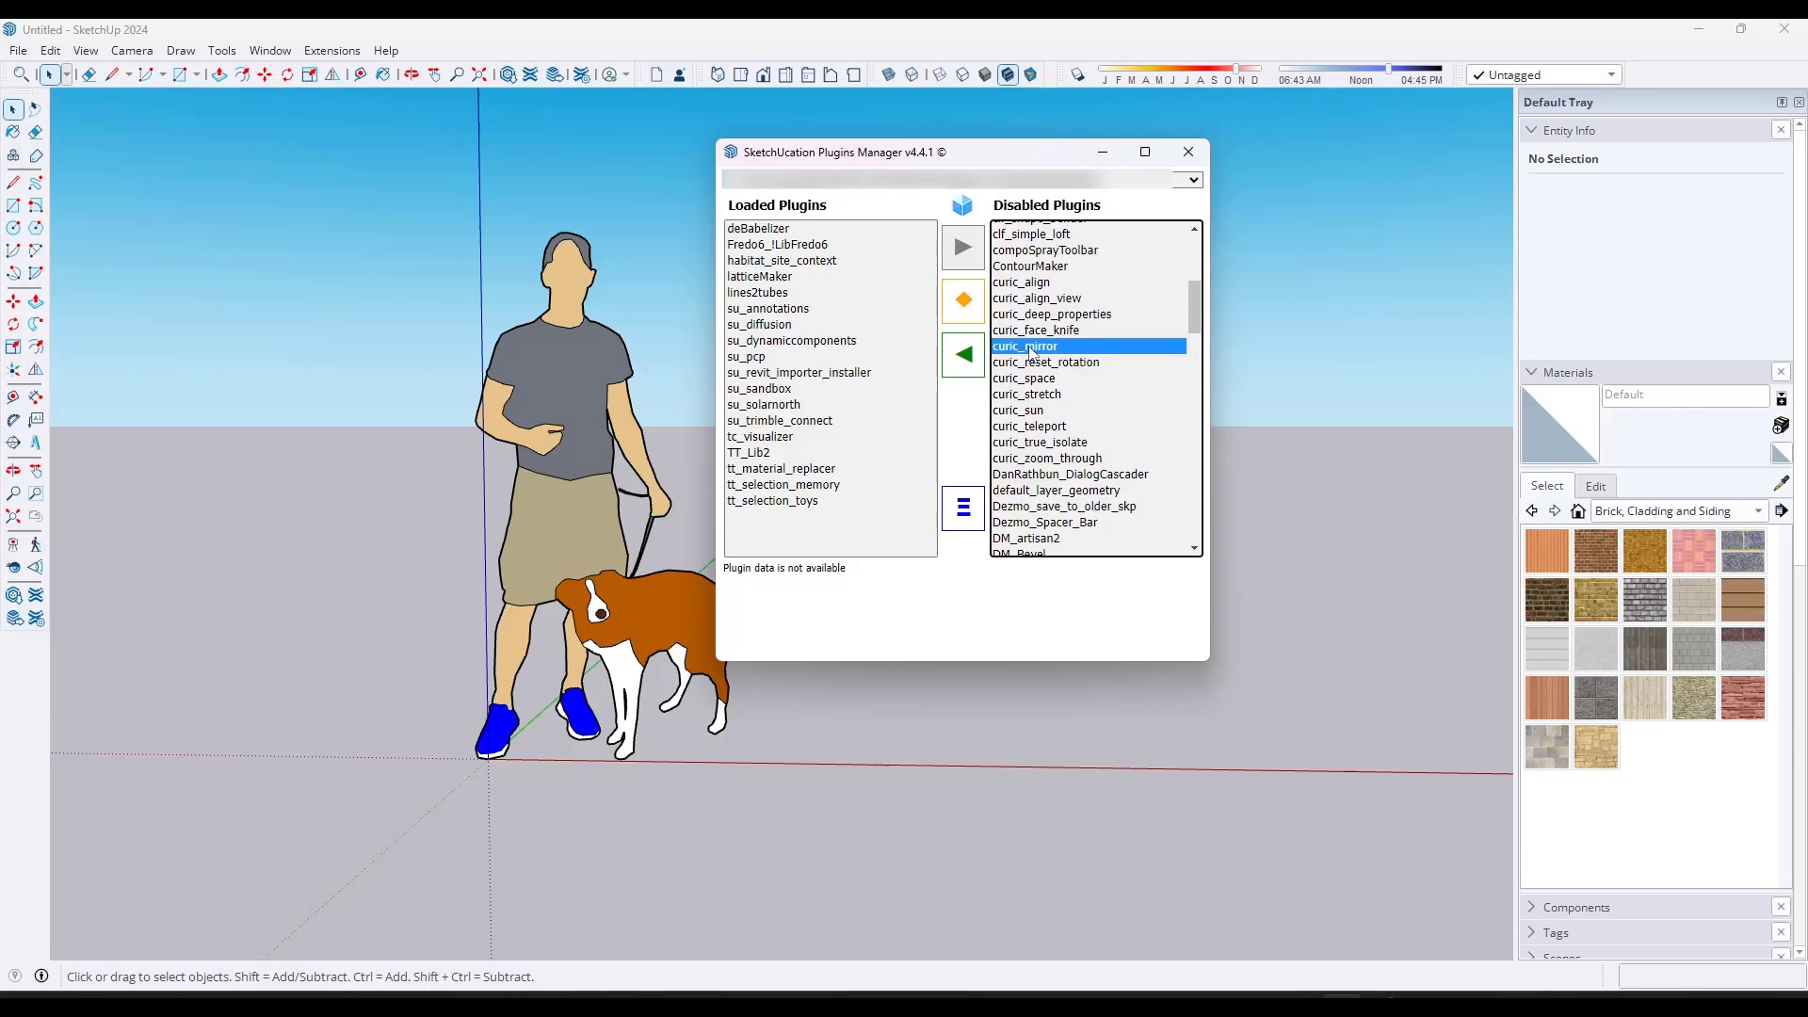
left_click(961, 311)
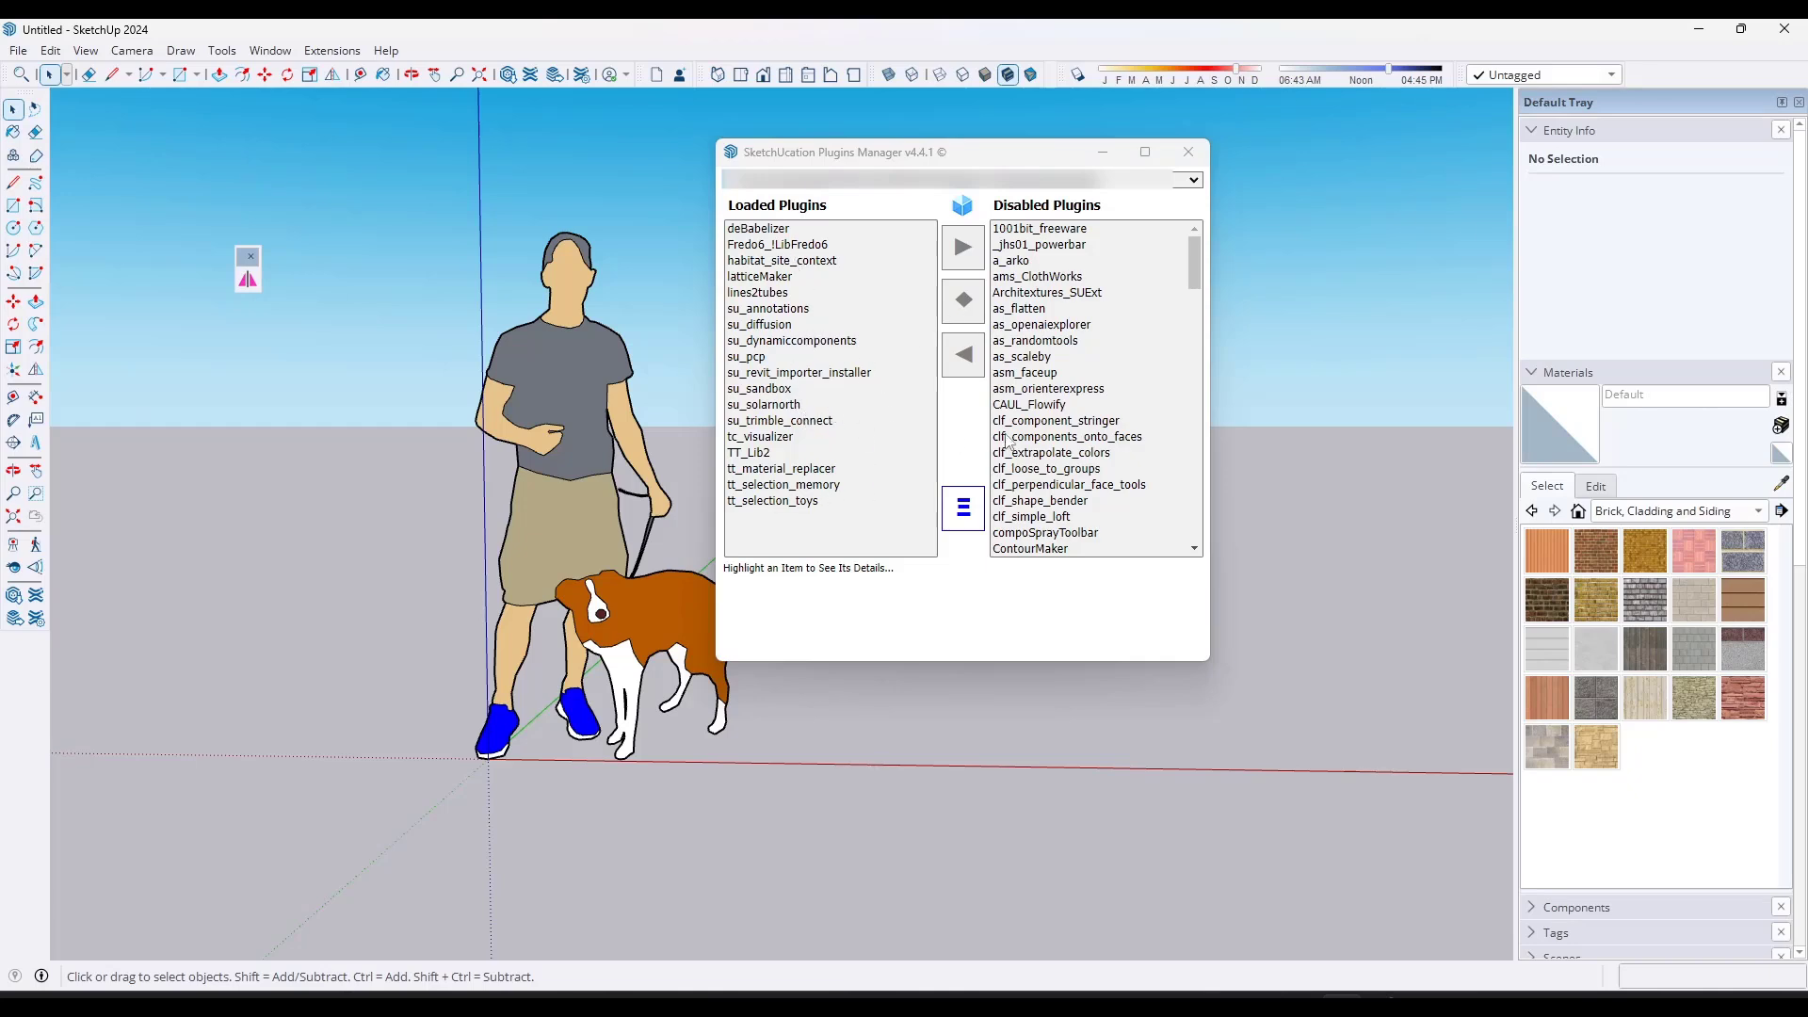
- Check curic_mirror and curic_stretch in the disabled list, then start the Curic mirror tool
scroll(1048, 420, "down", 2)
scroll(1048, 421, "down", 5)
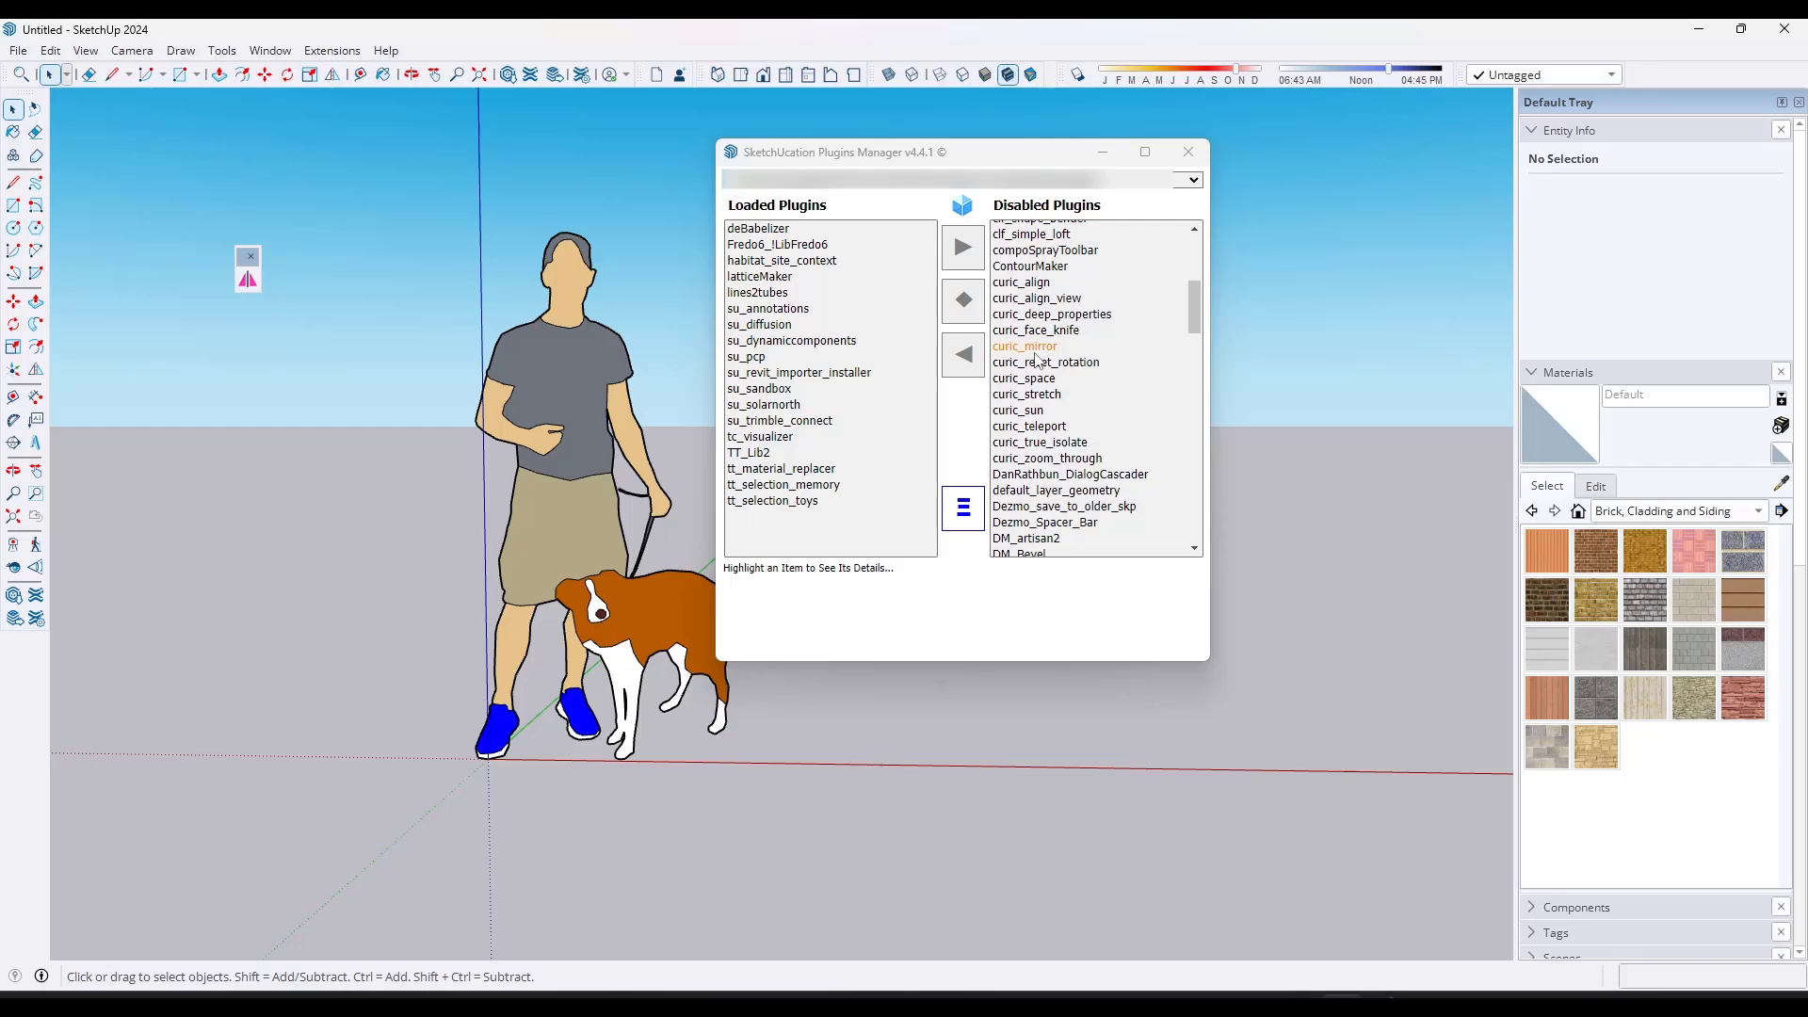
left_click(1037, 356)
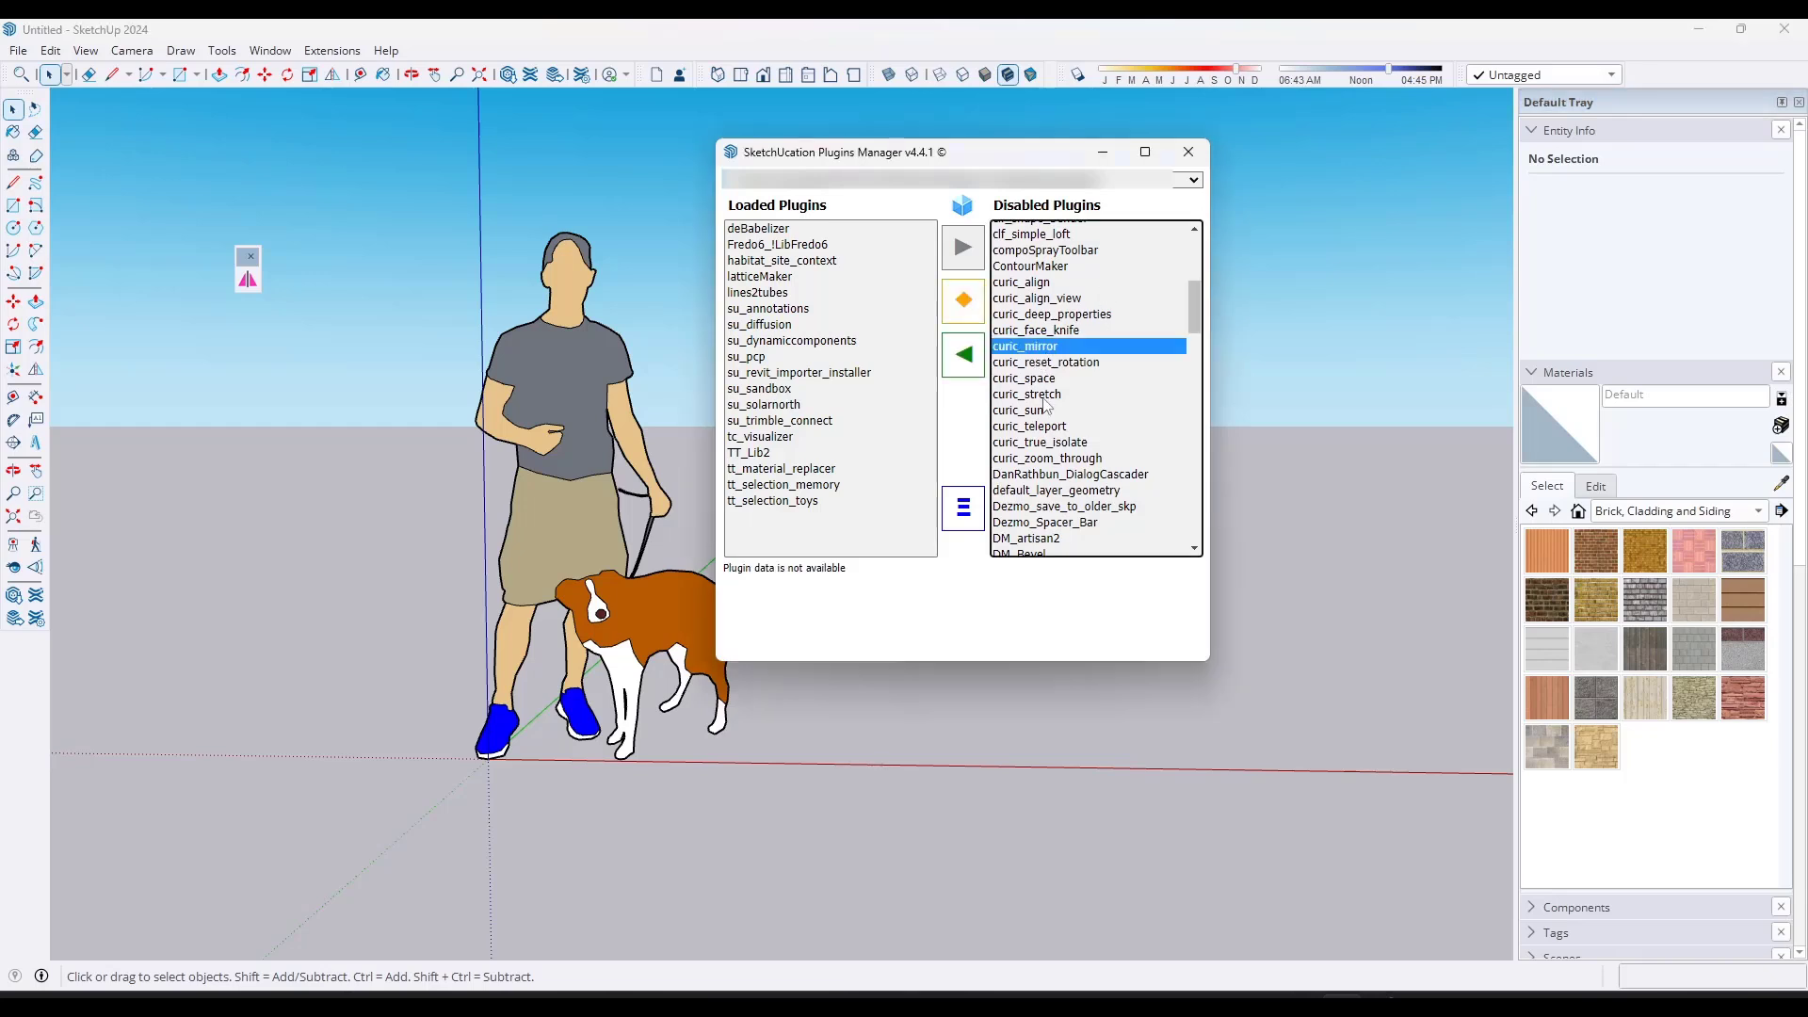
left_click(1044, 397)
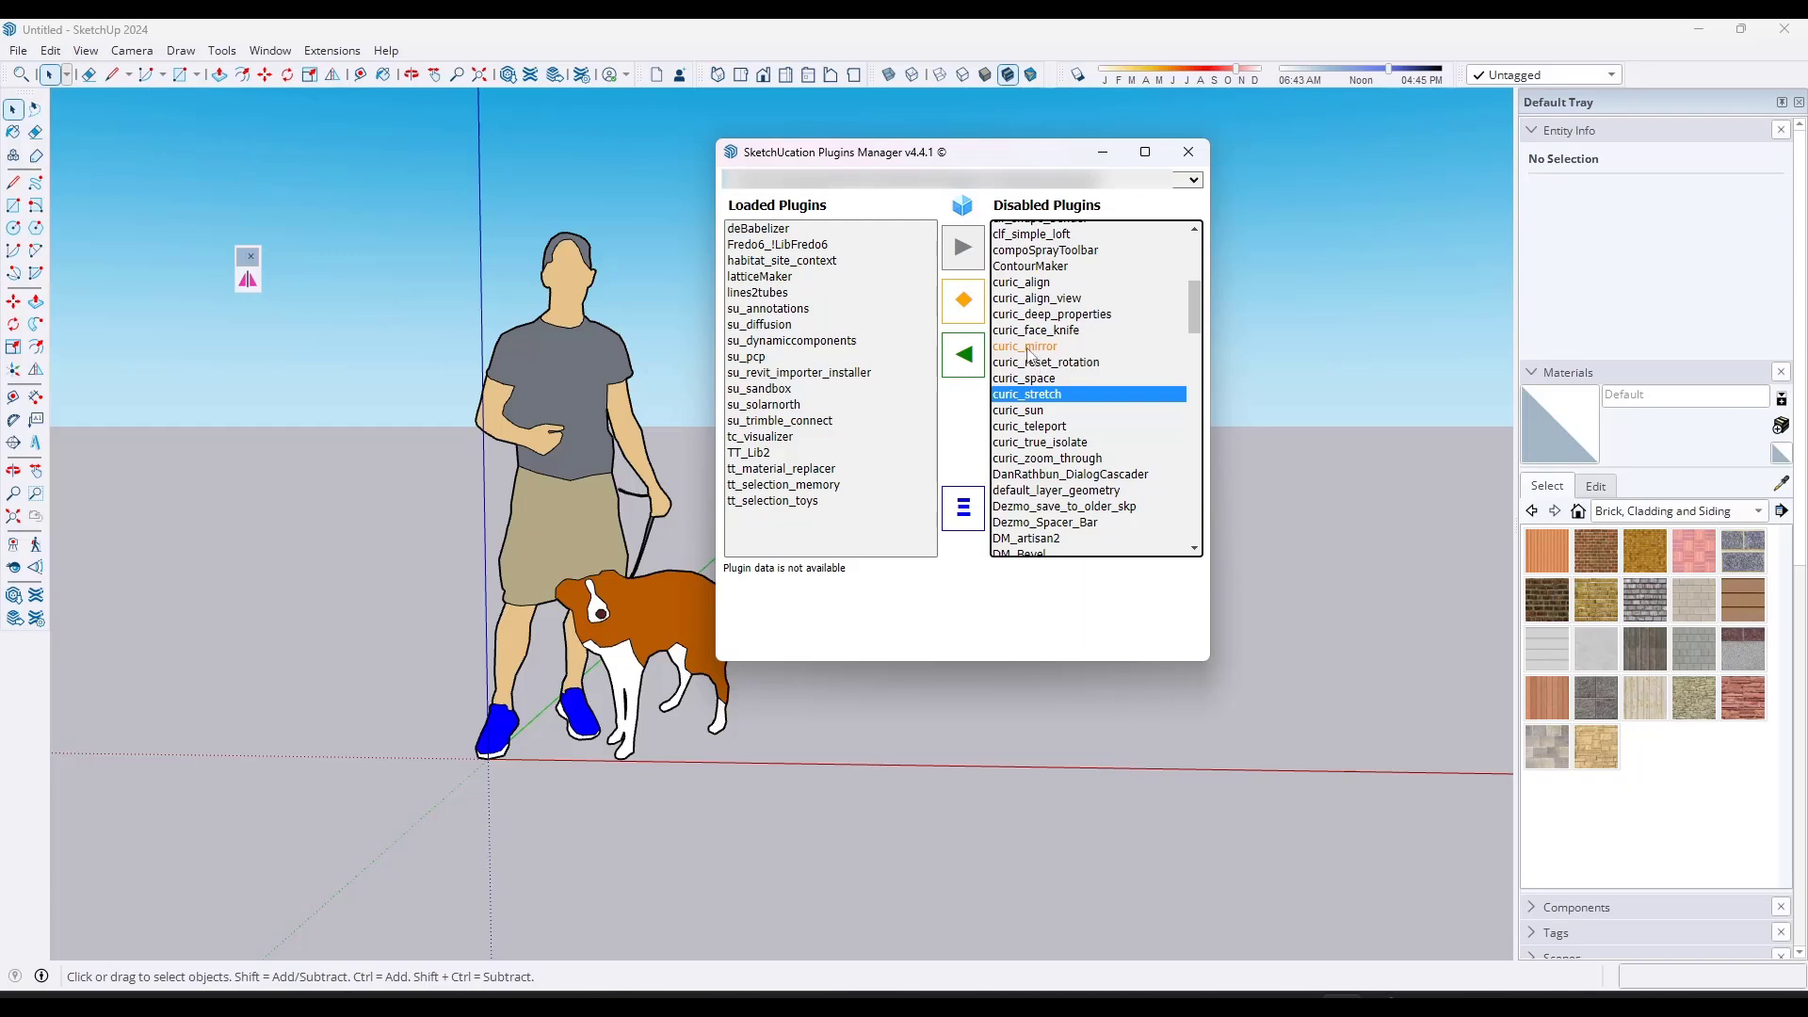
left_click(548, 425)
- Mirror the person-and-dog component diagonally, then close the model without saving
key("shift+m")
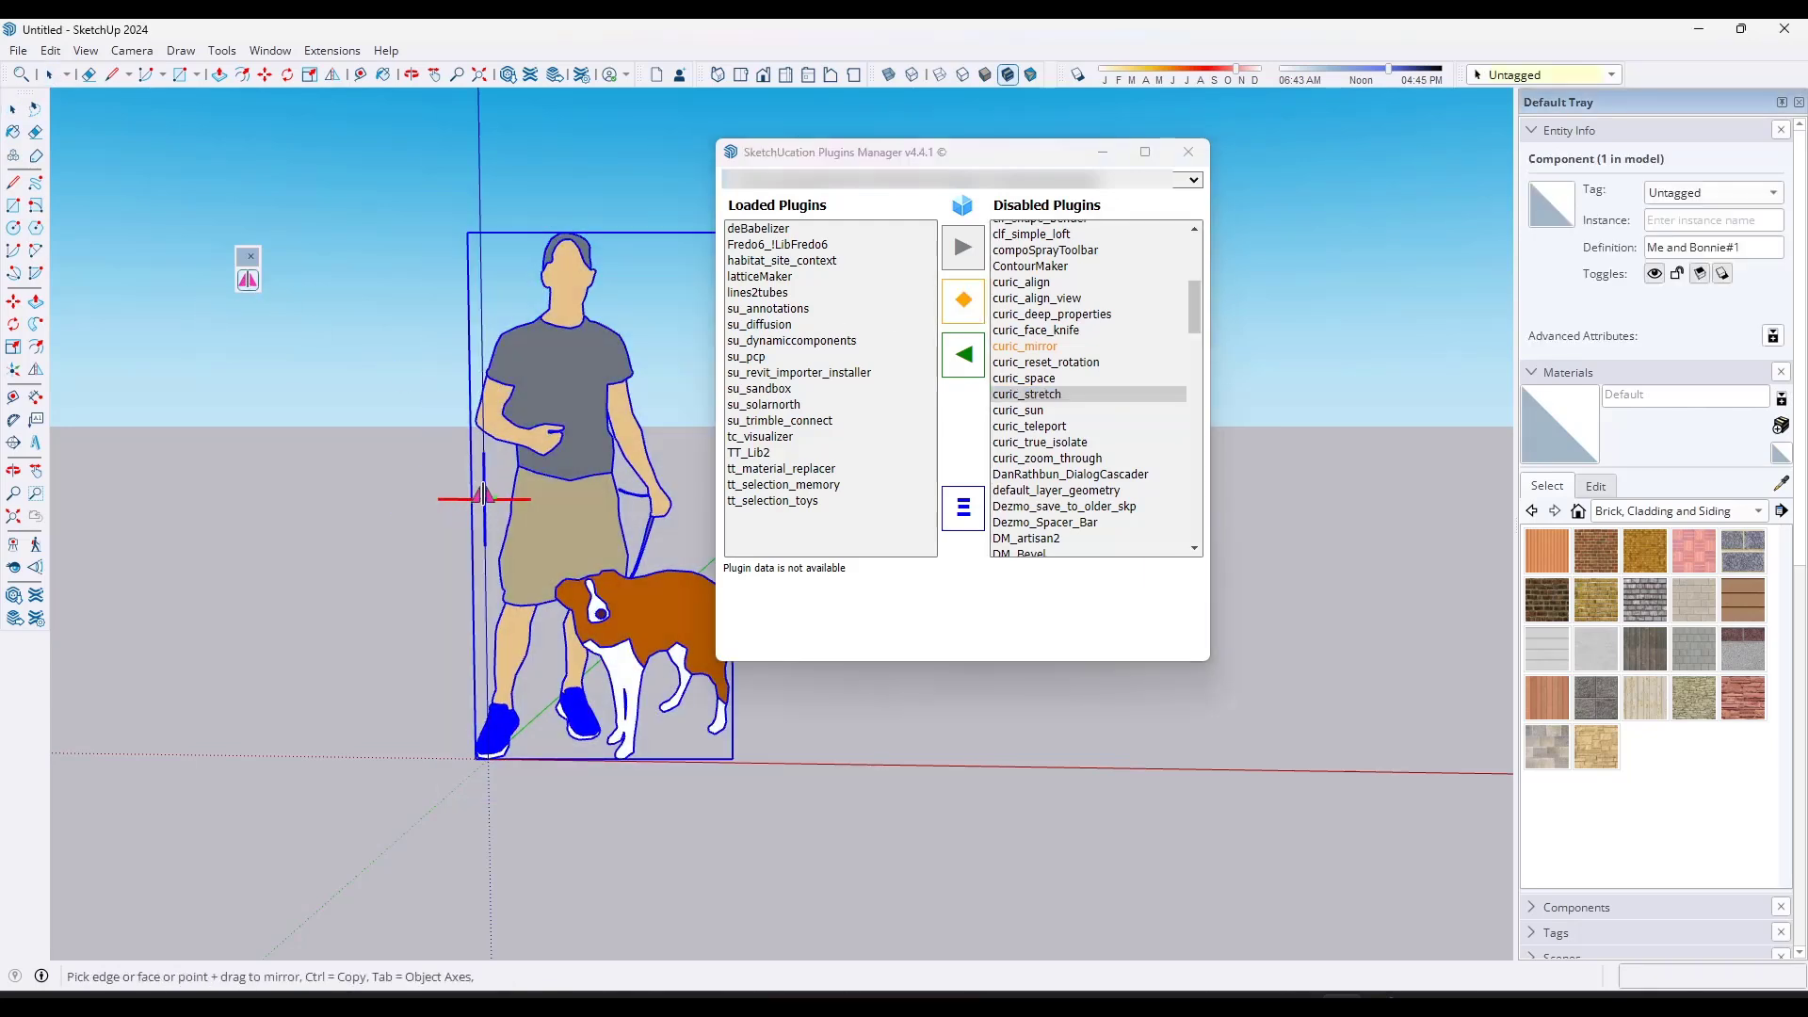
left_click_drag(483, 496, 612, 376)
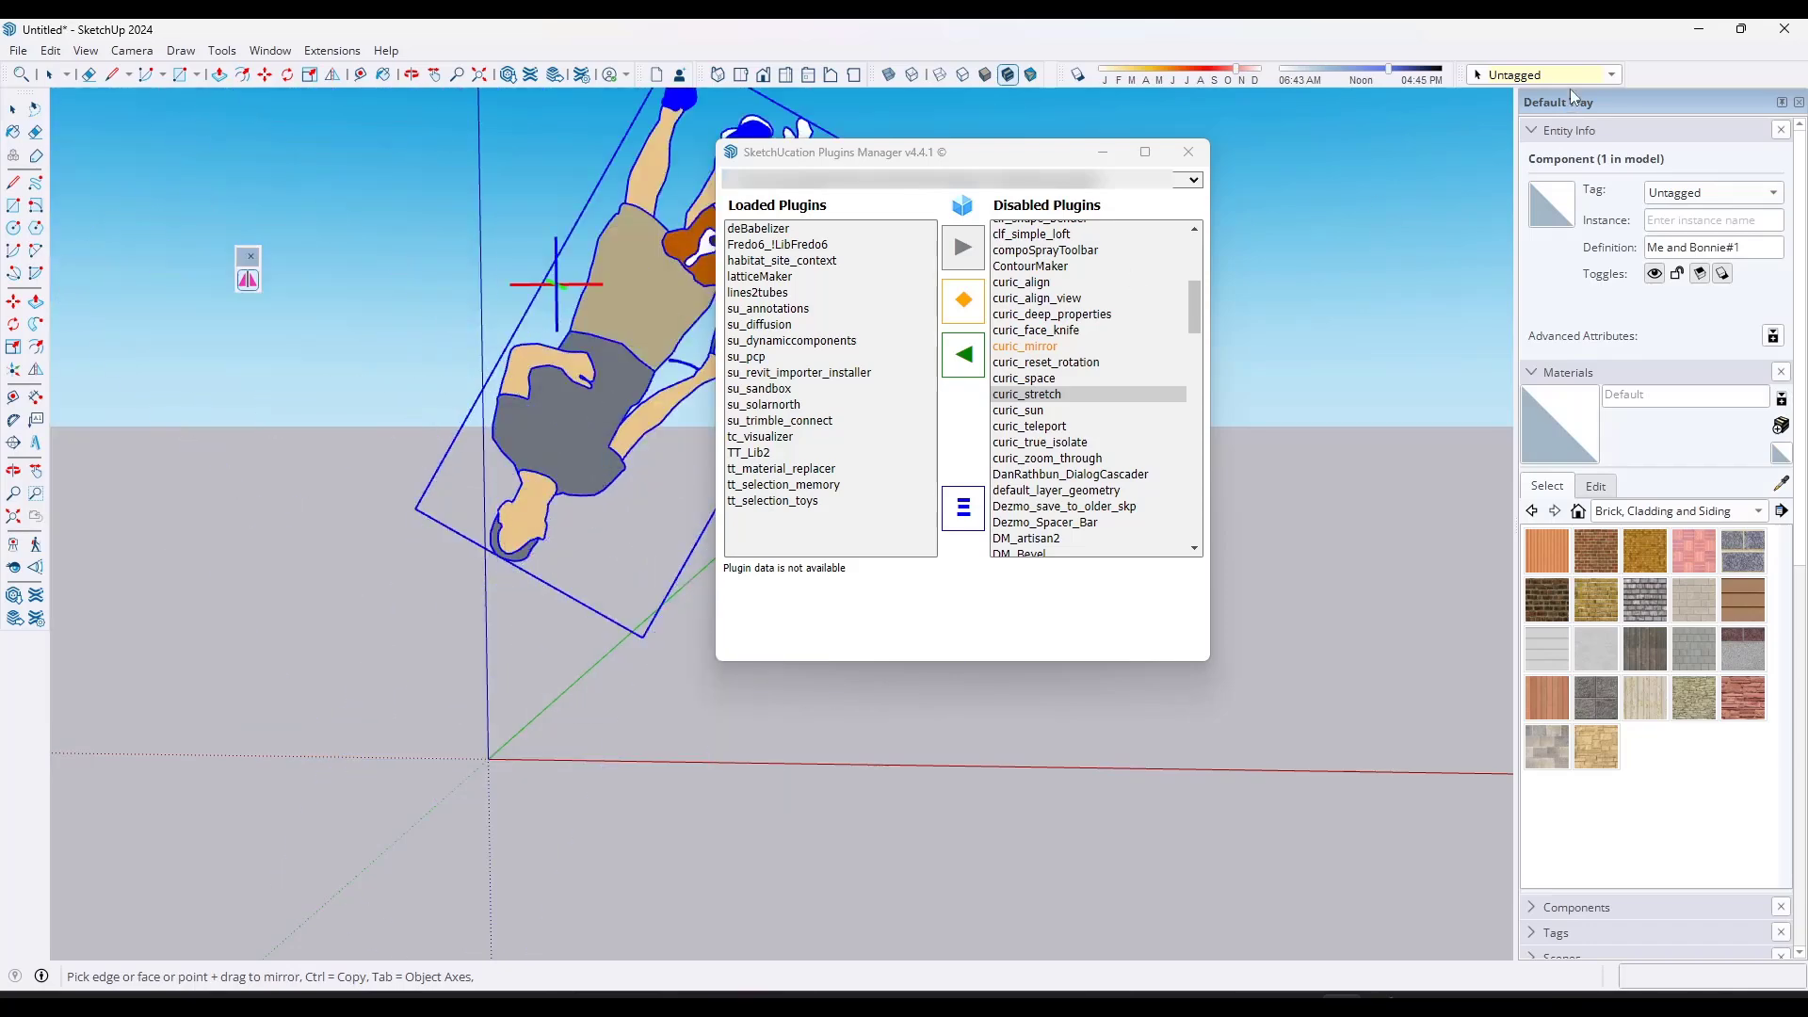
left_click(1784, 29)
left_click(889, 528)
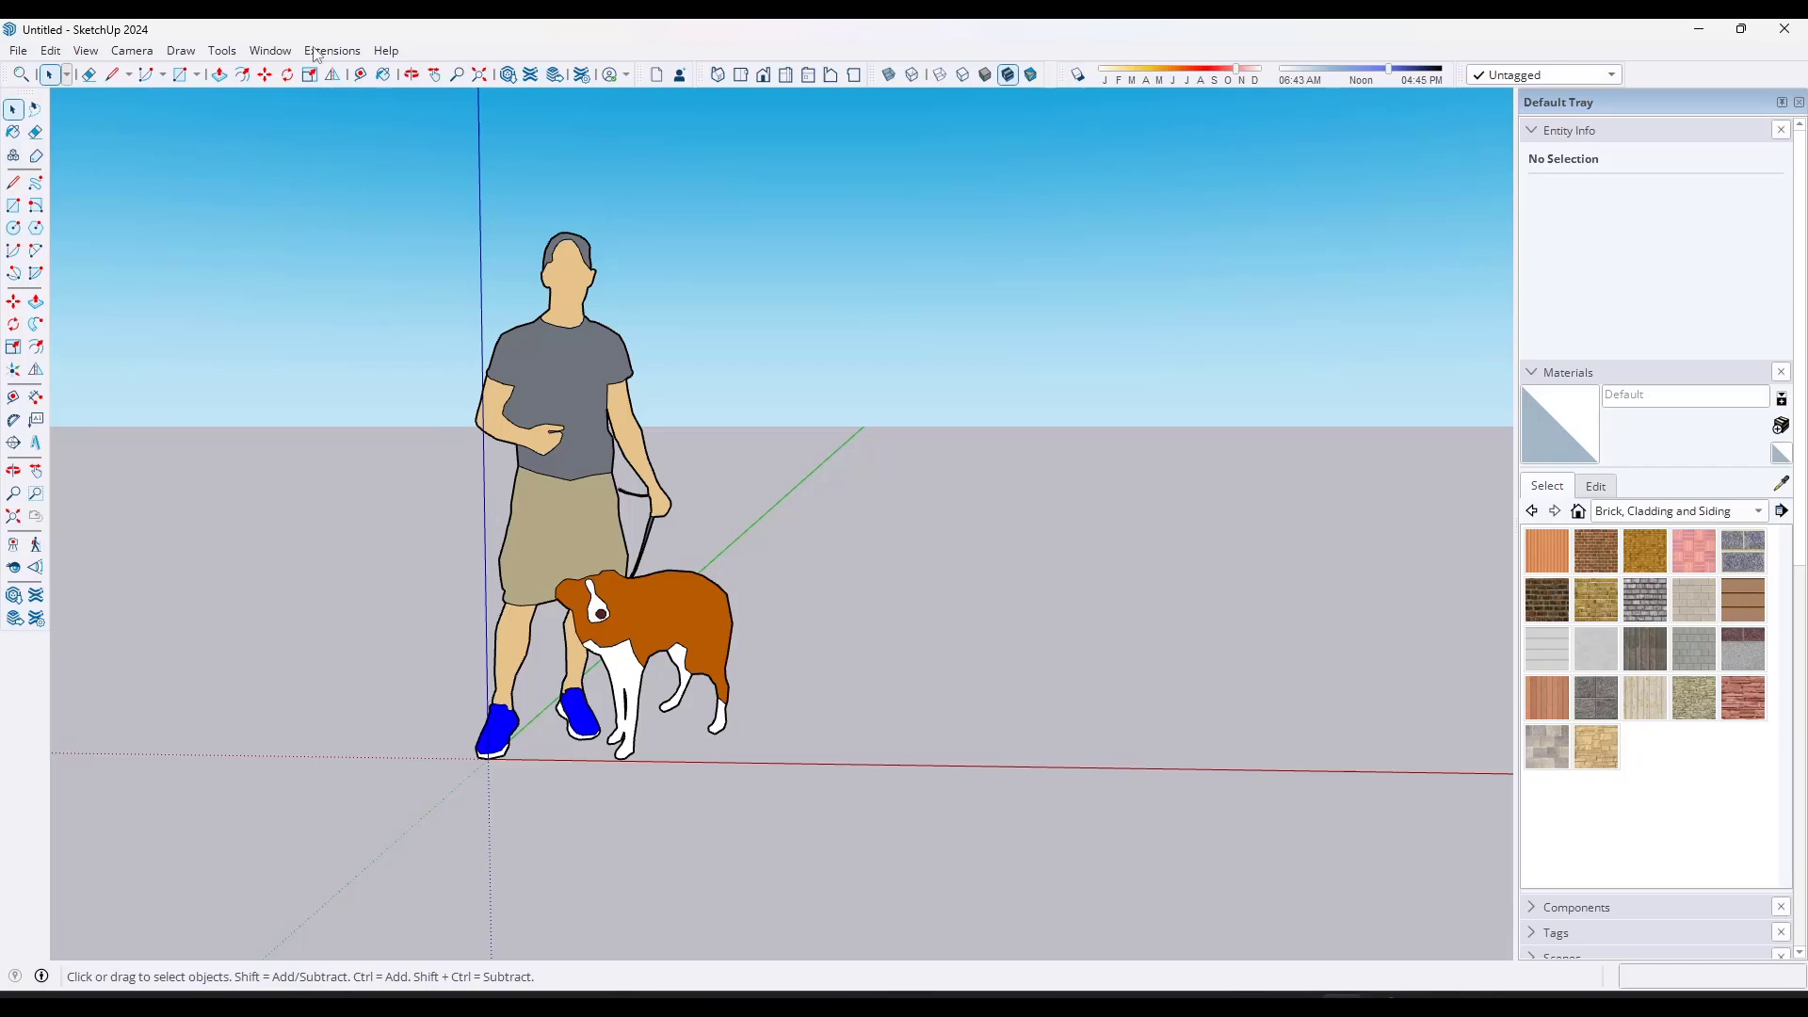
left_click(320, 50)
- Temporarily load the block of curic plugins from curic_align to curic_true_isolate
mouse_move(369, 155)
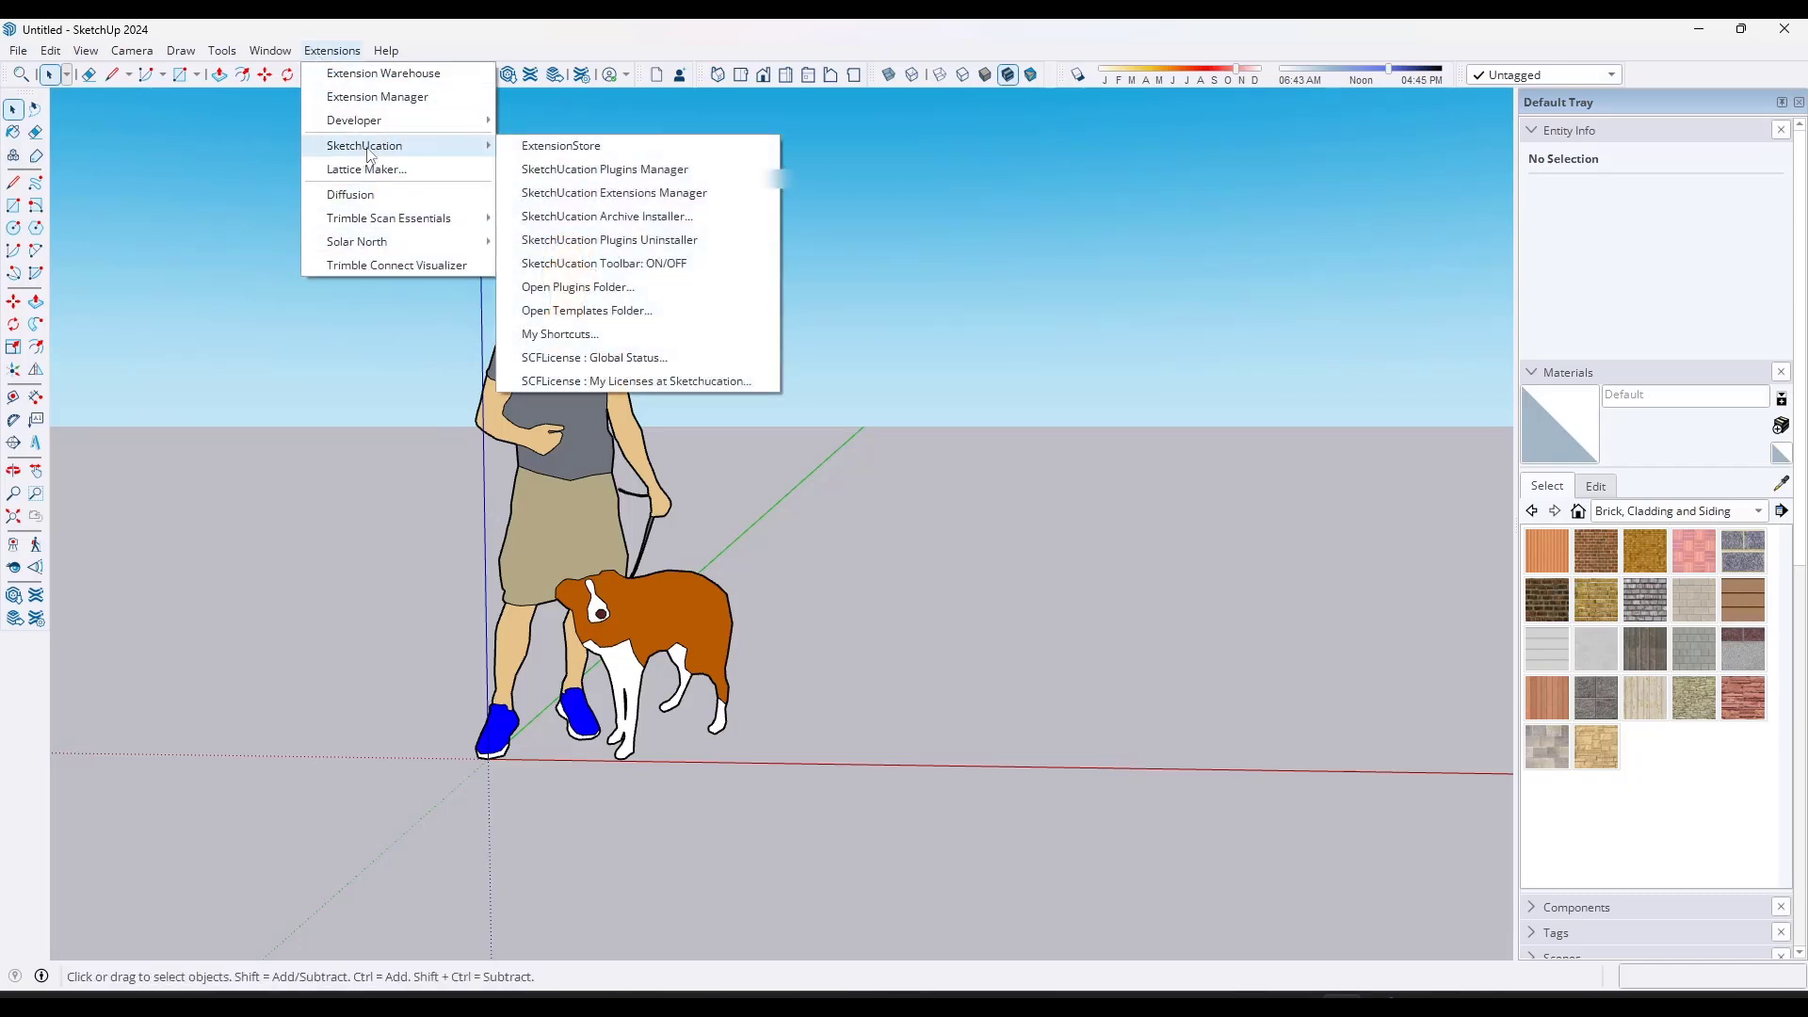
left_click(586, 171)
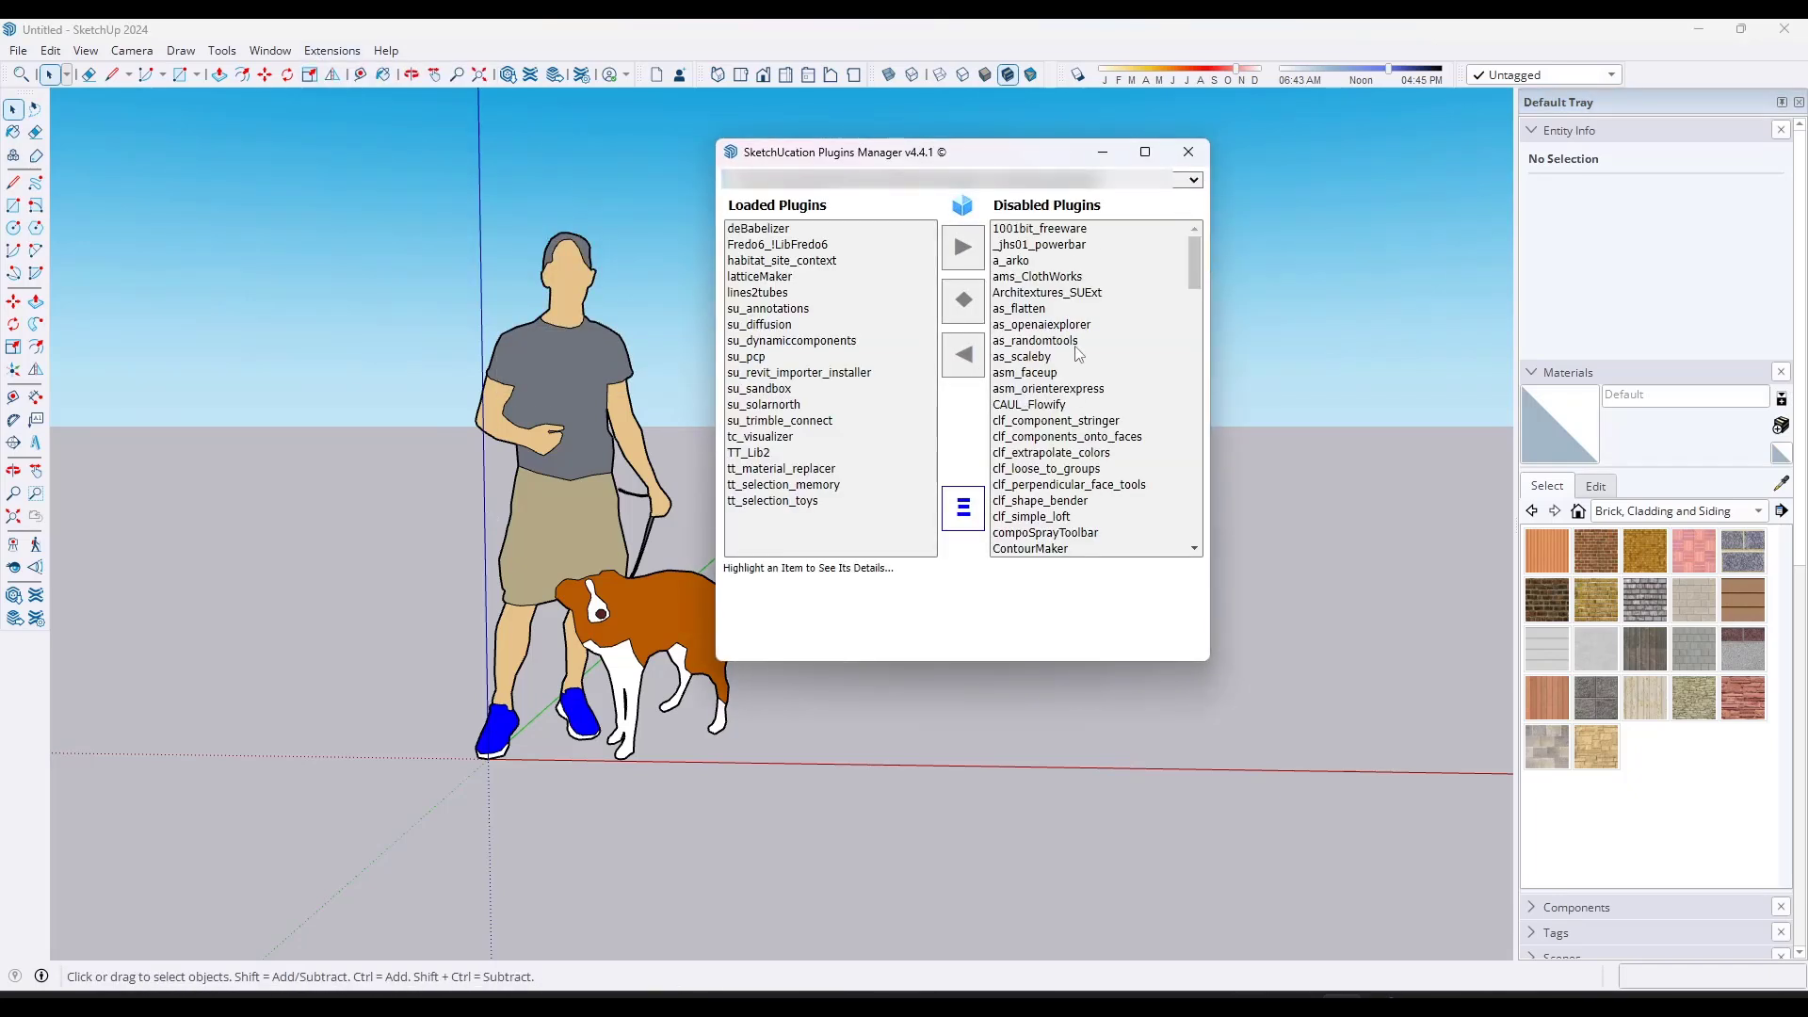
scroll(1079, 354, "down", 6)
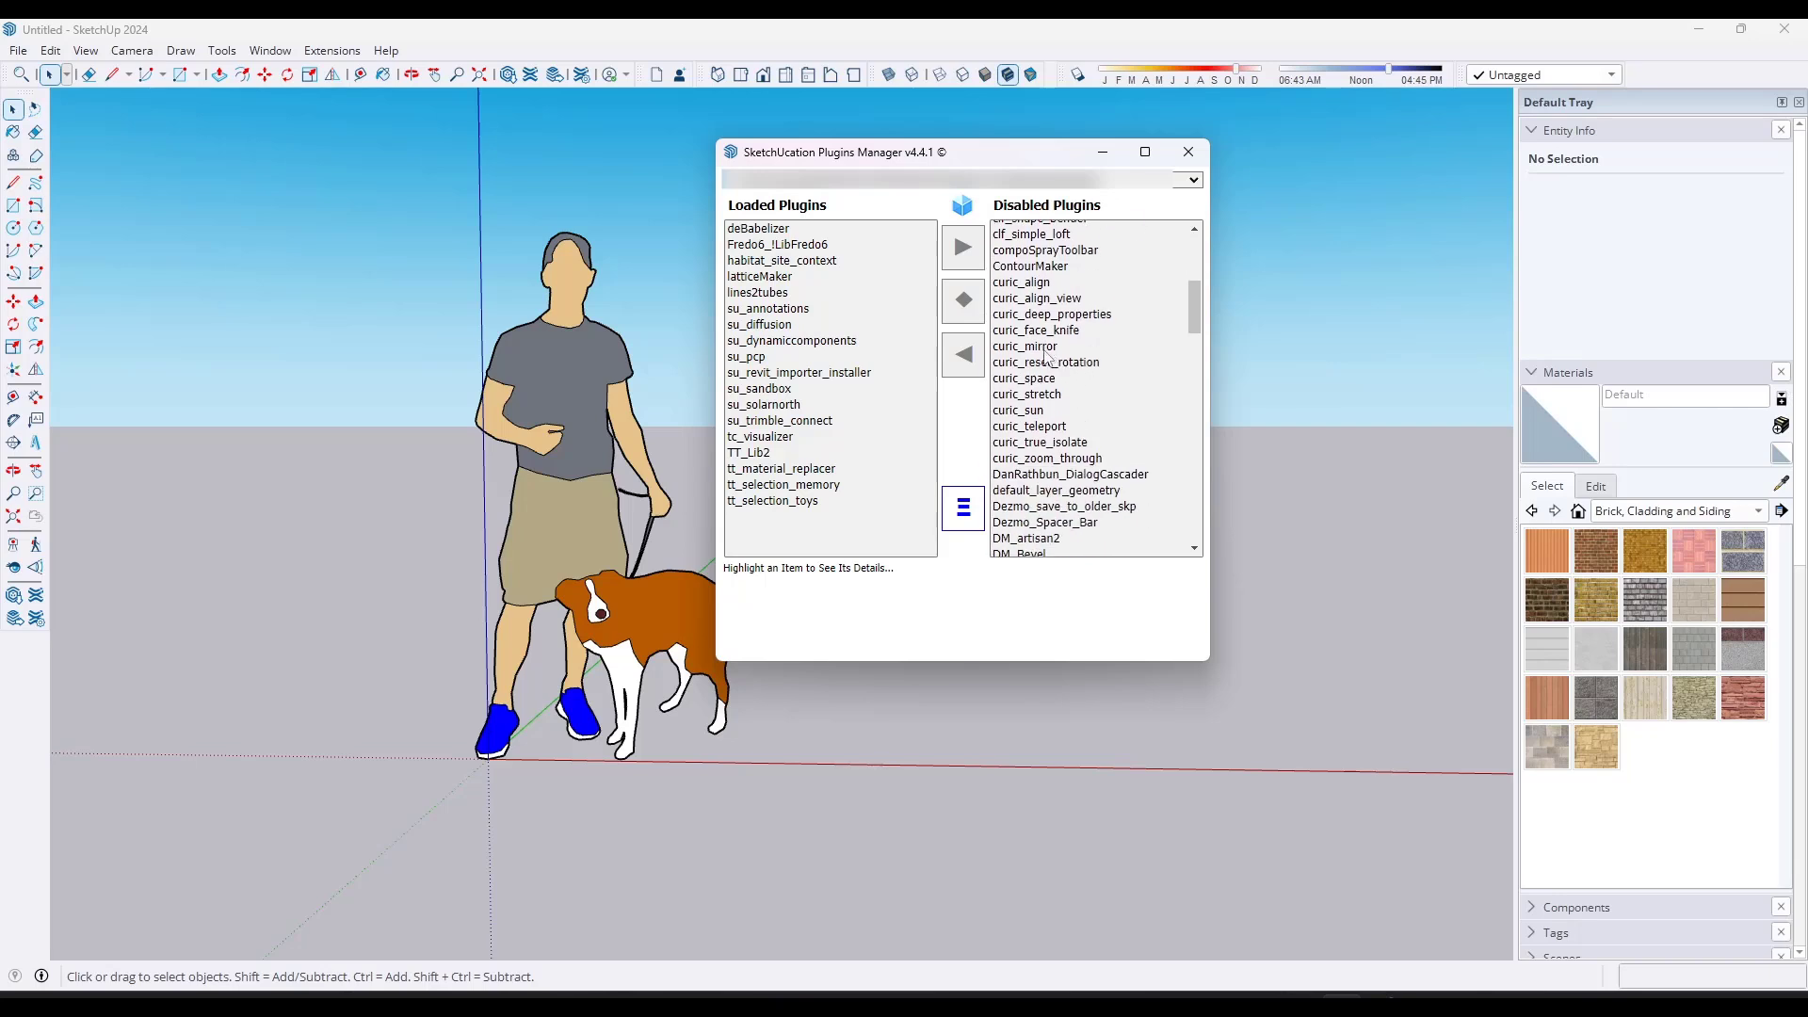
left_click(1039, 458)
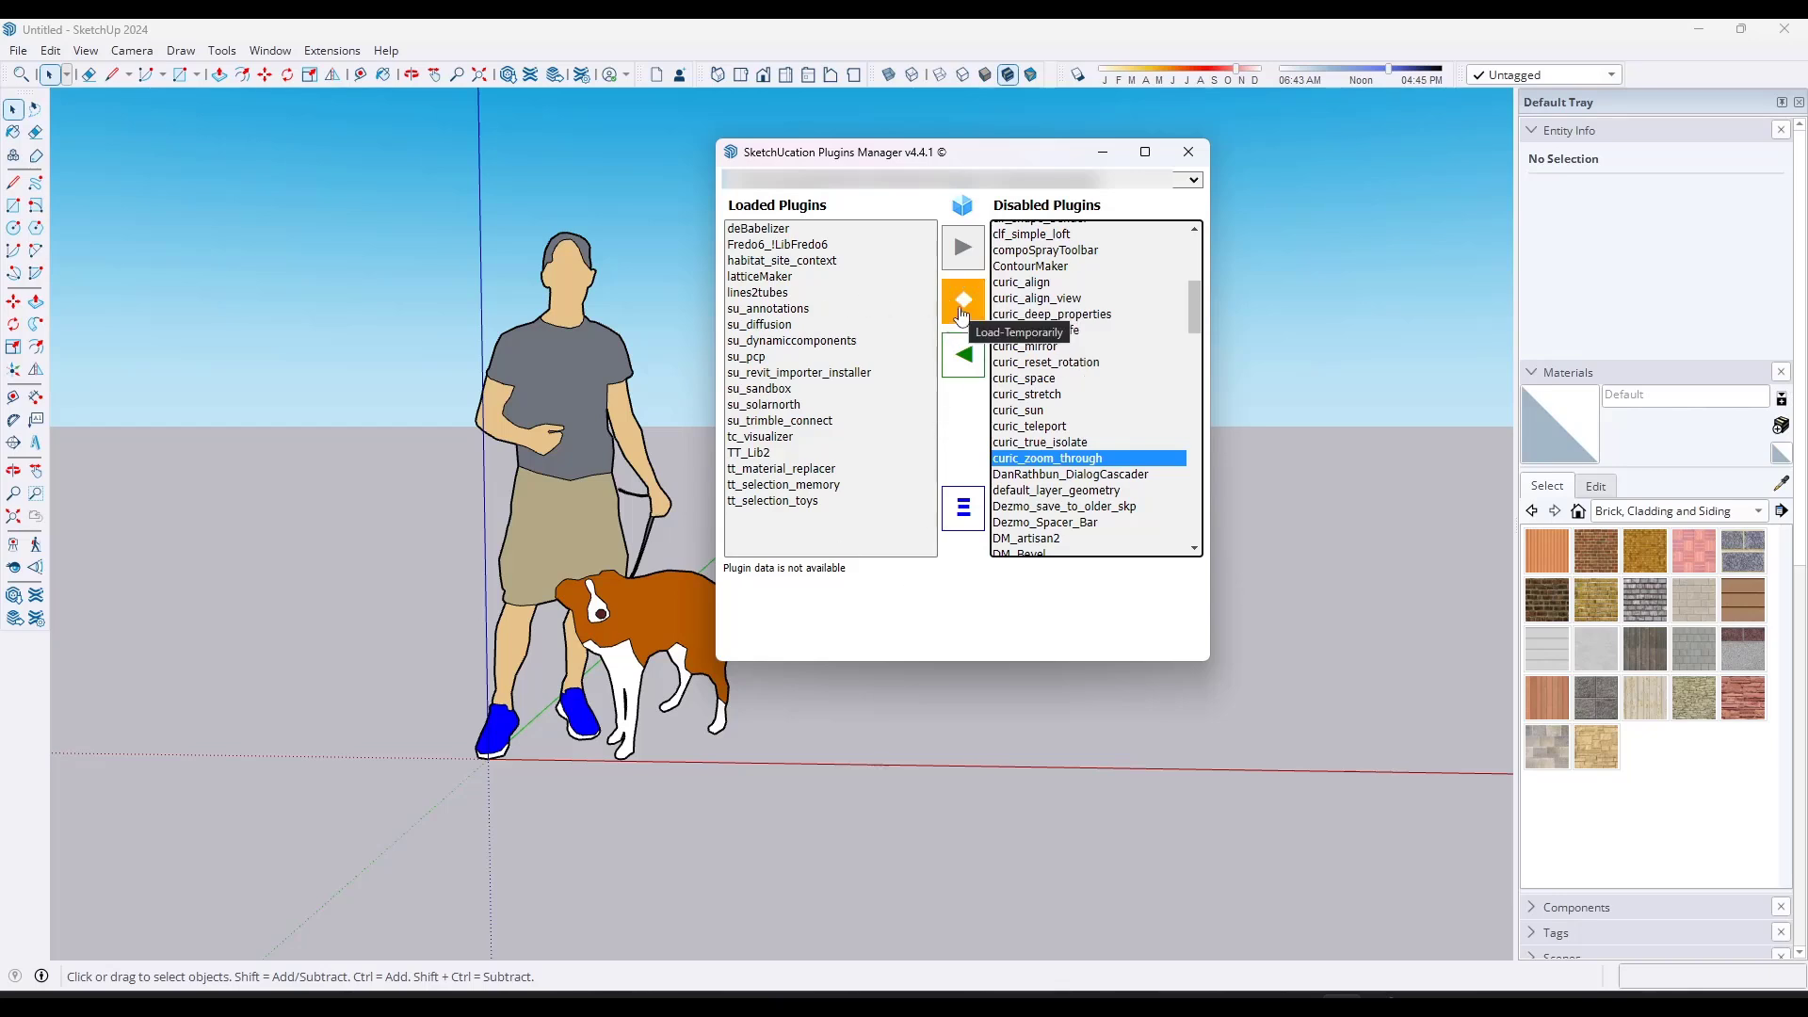
left_click(1045, 441)
left_click(1022, 267, "shift")
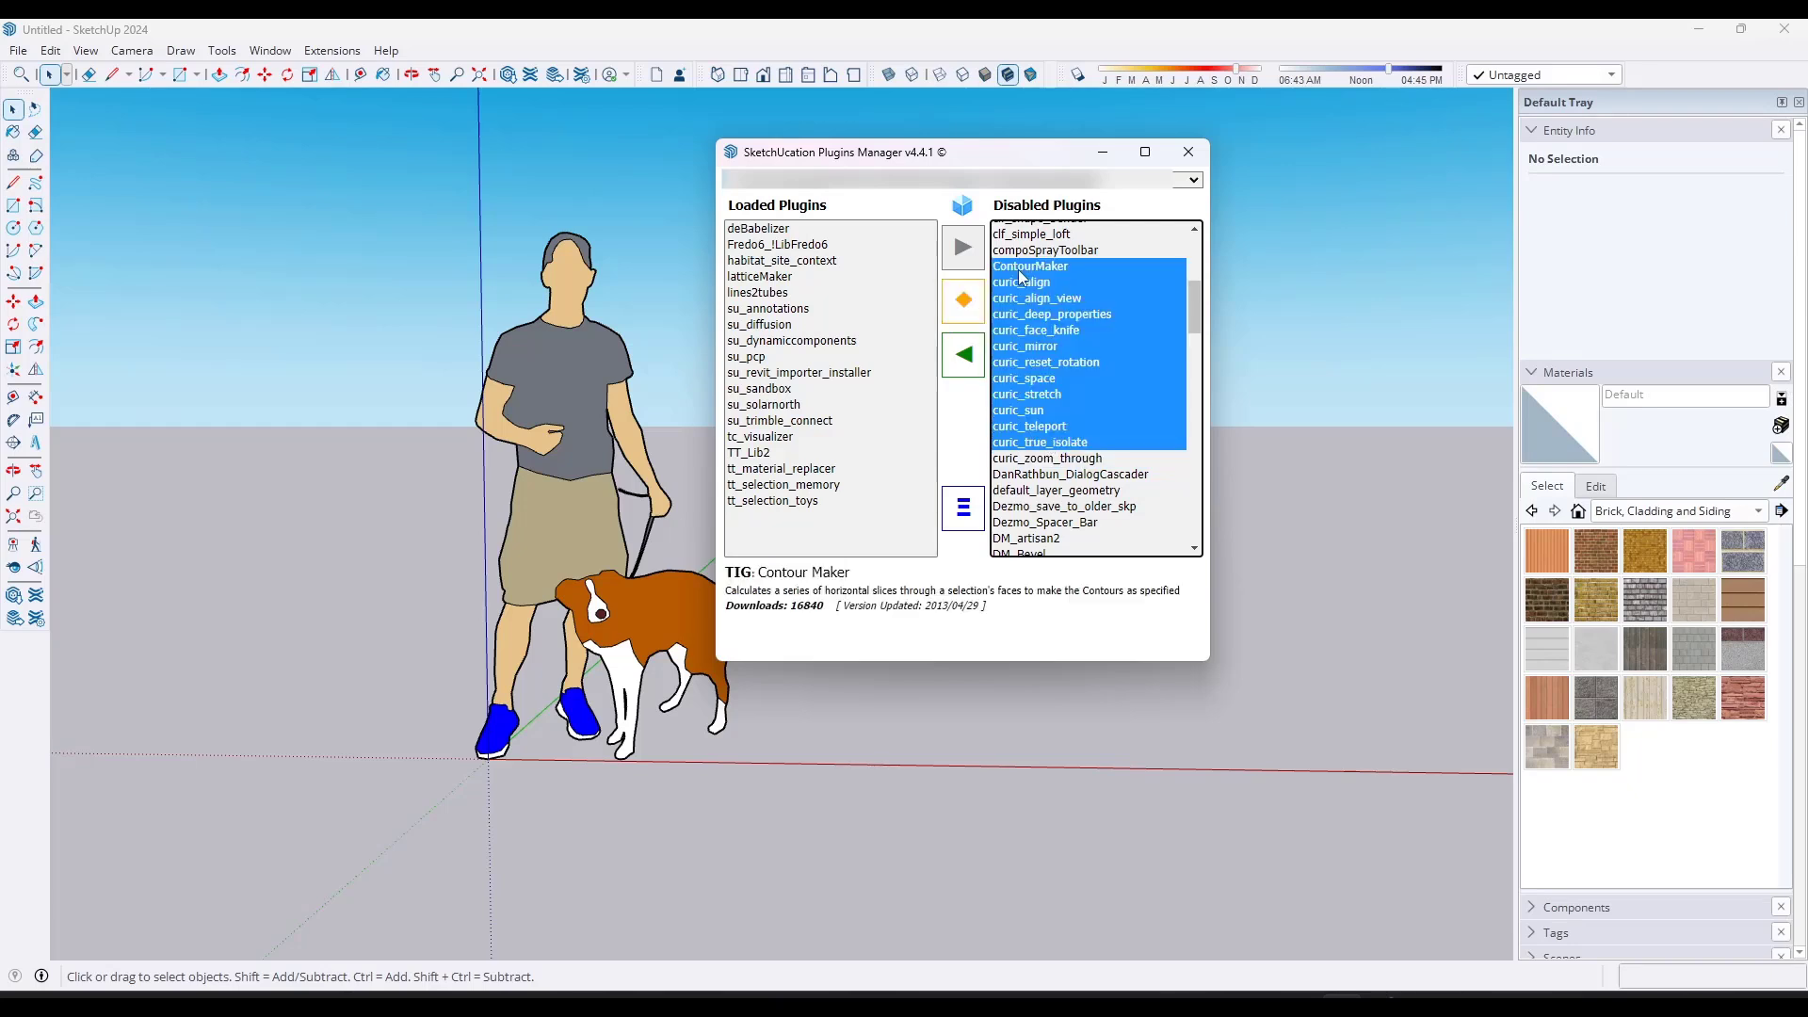
left_click(1017, 283, "shift")
left_click(959, 313)
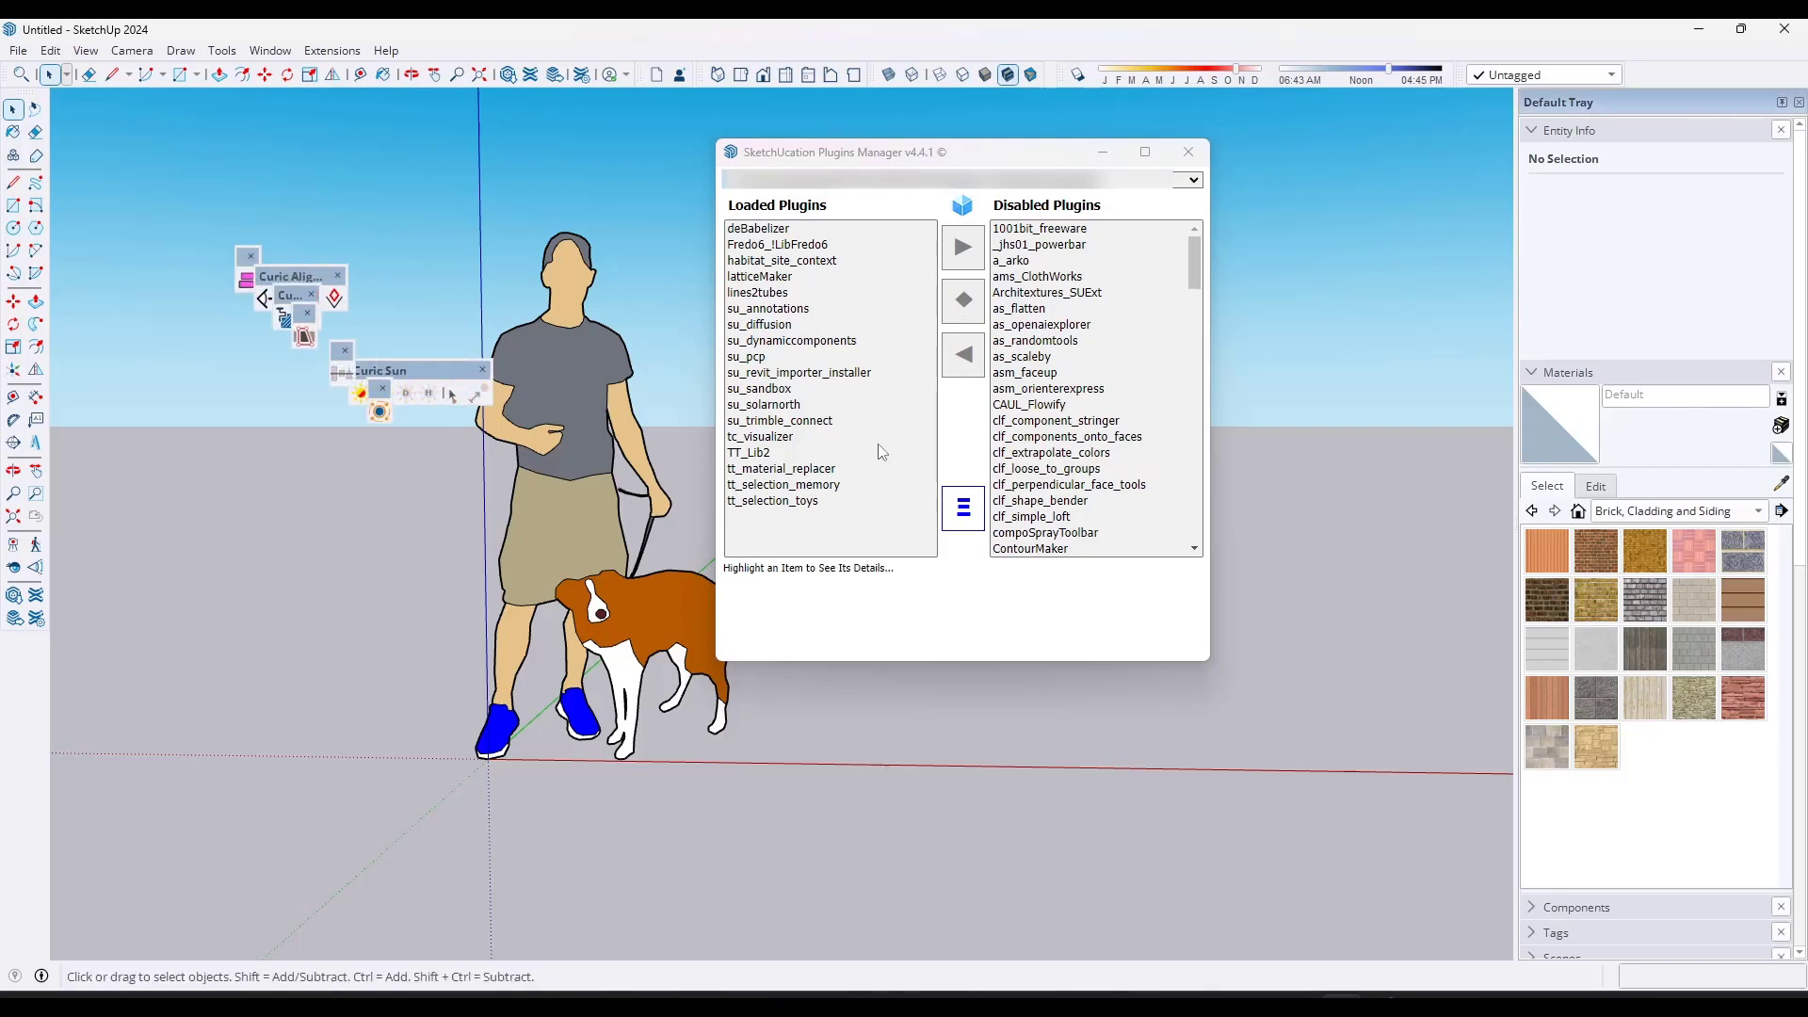
scroll(1088, 400, "down", 4)
- Scroll down through the Plugins Manager's plugin list
scroll(1064, 346, "down", 2)
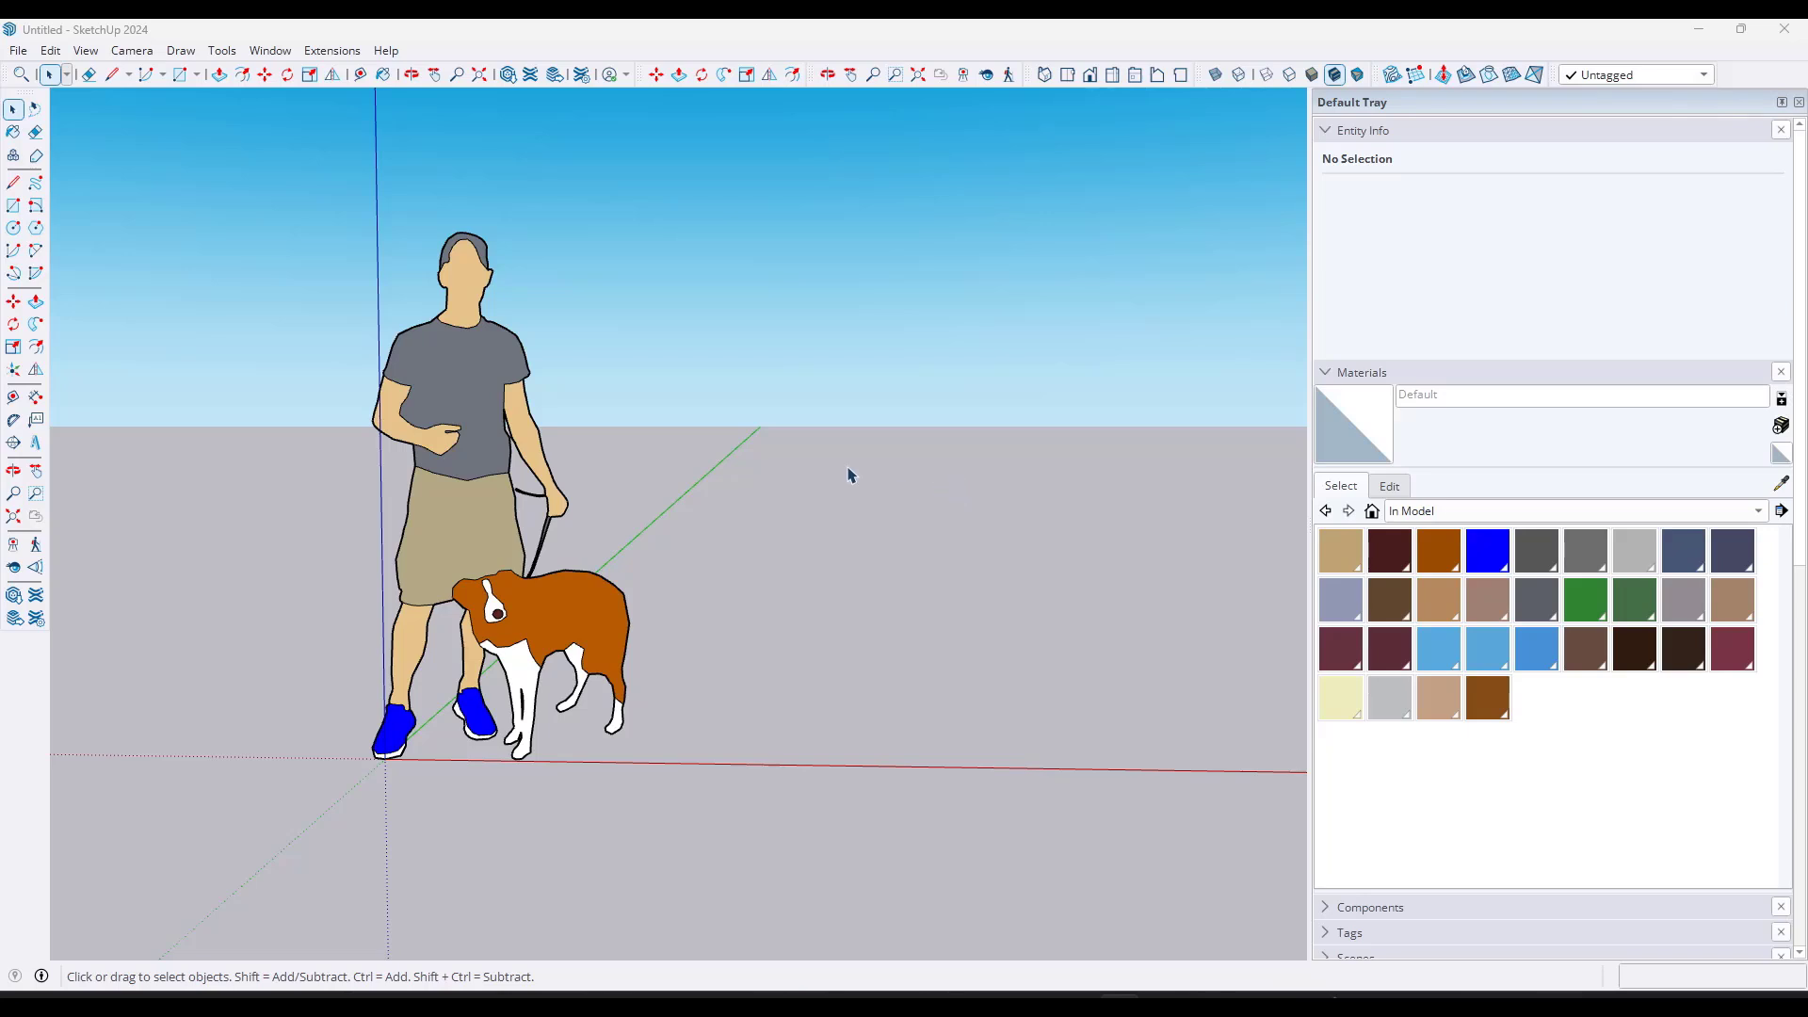
- Open the ExtensionStore from Extensions > SketchUcation
left_click(334, 54)
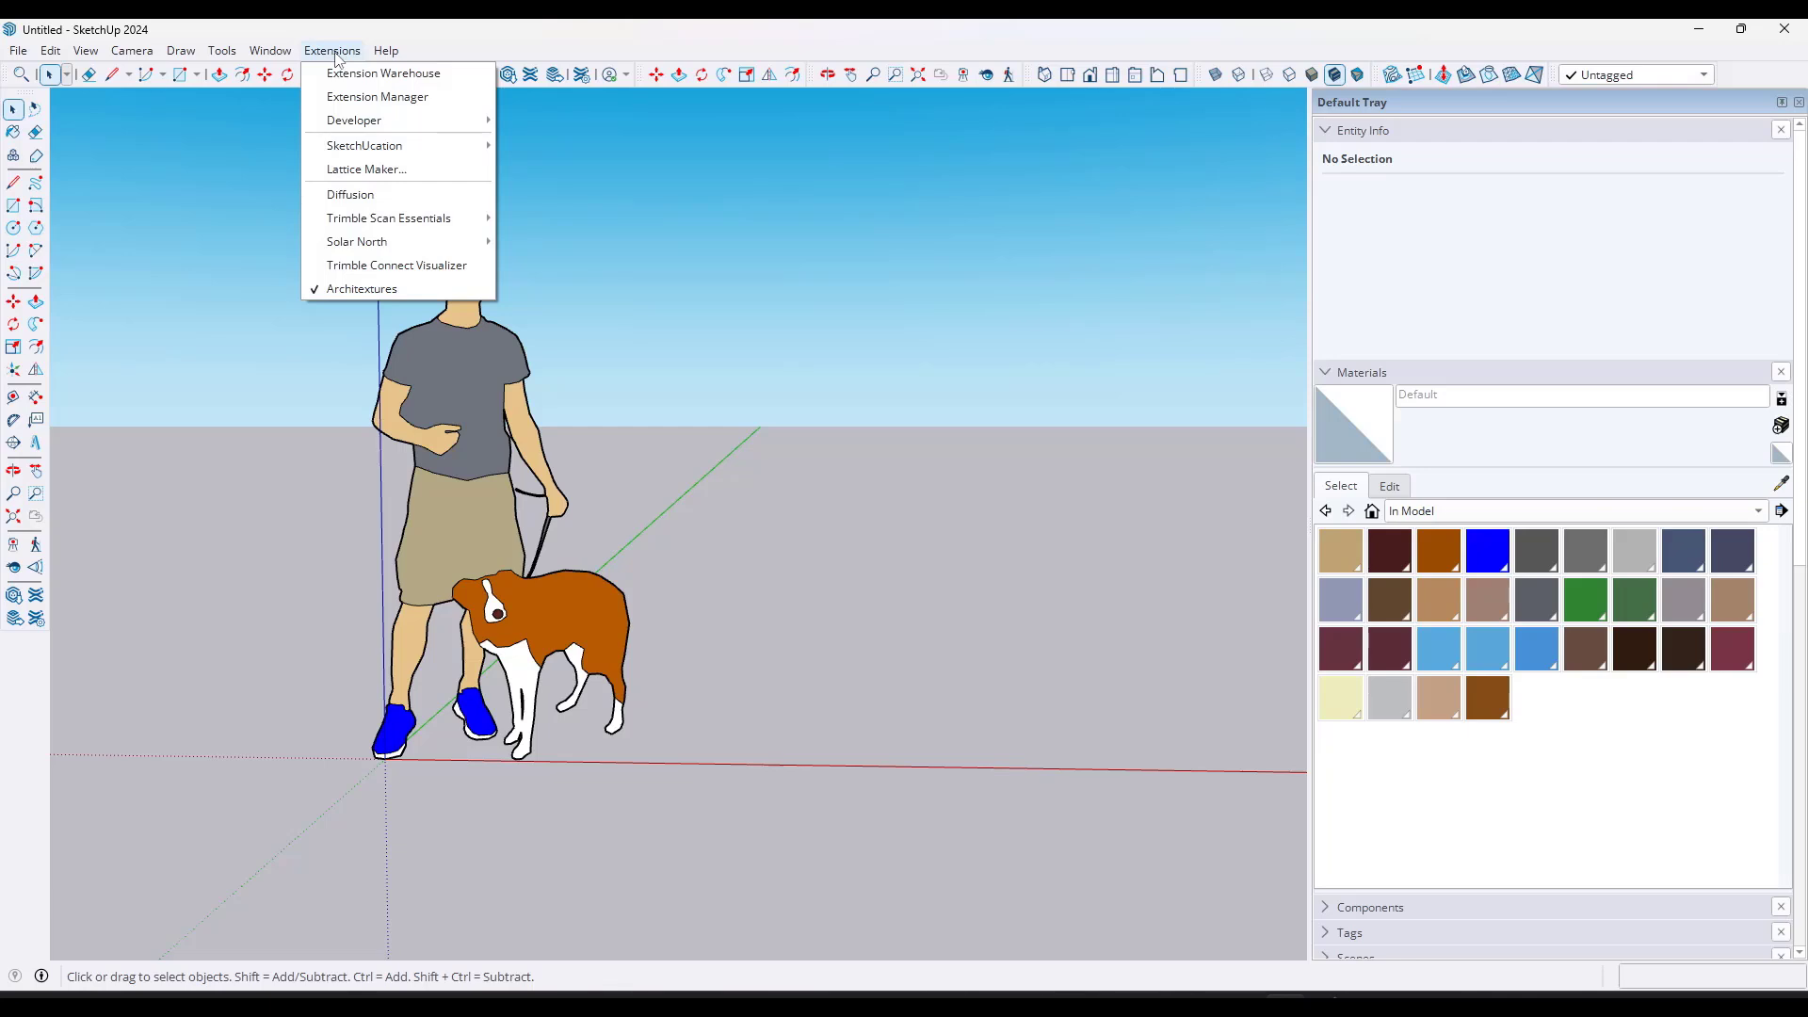
mouse_move(353, 154)
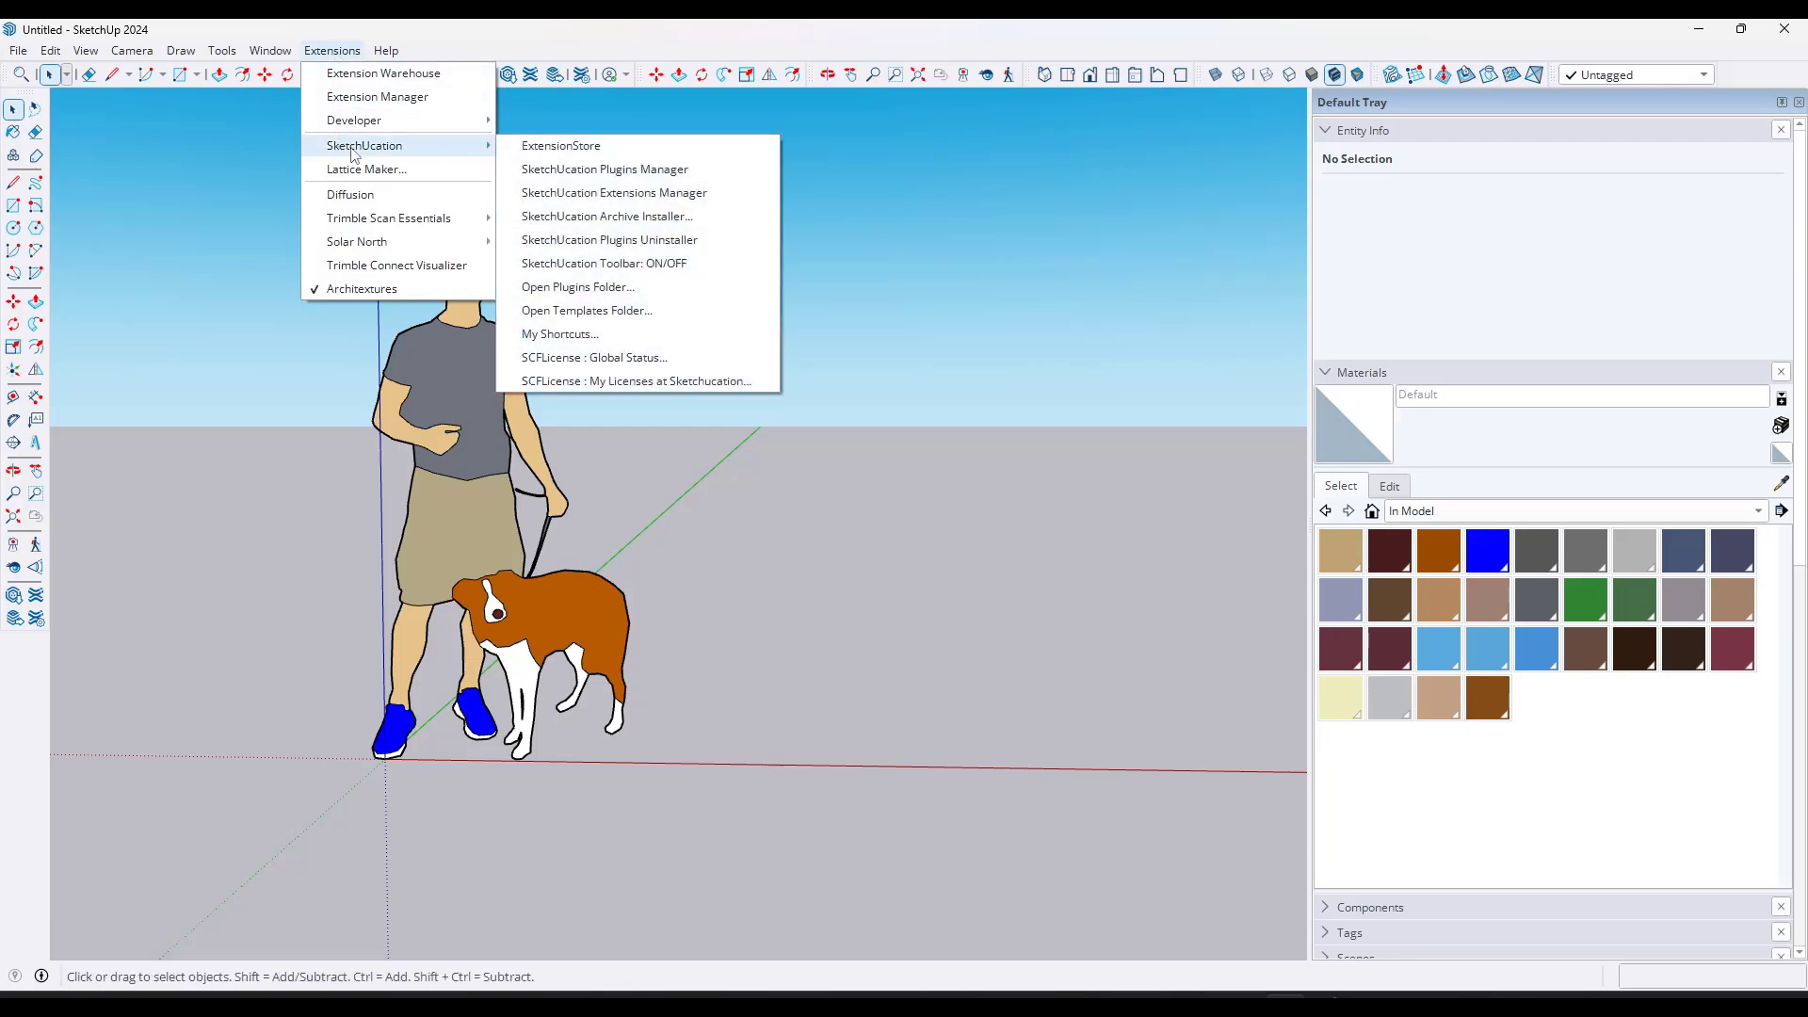
left_click(563, 149)
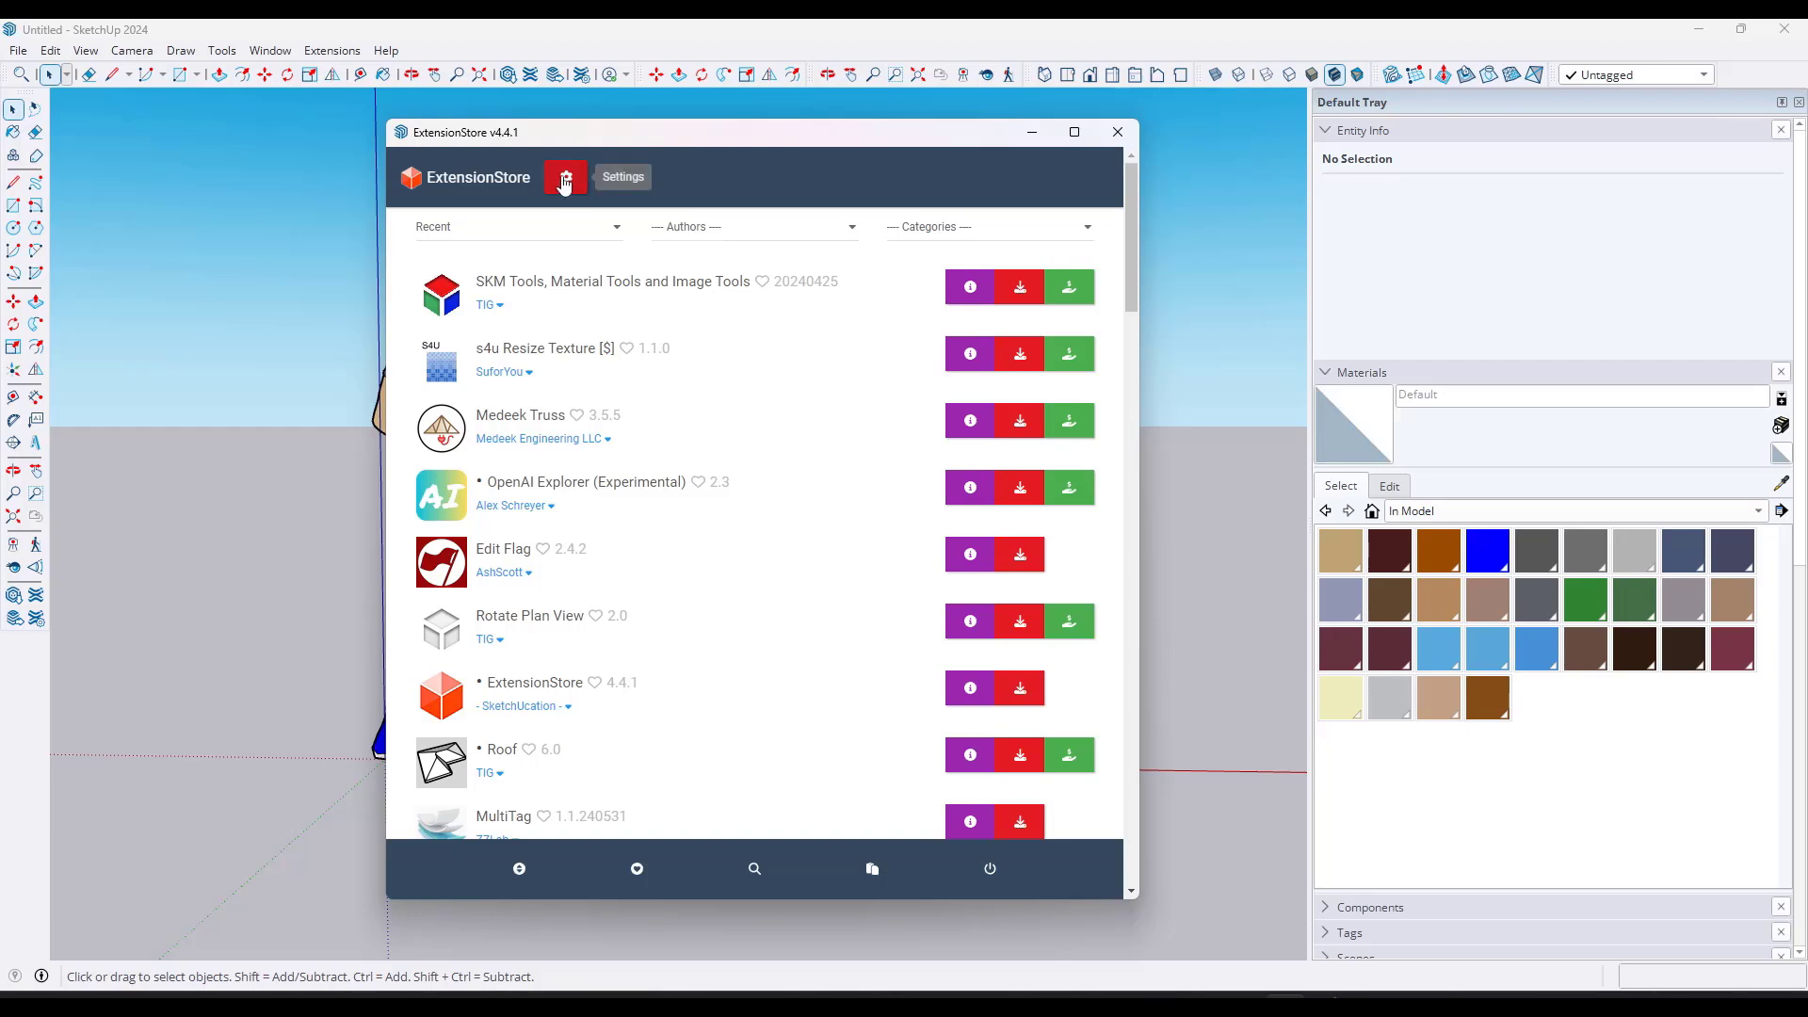
- Go to ExtensionStore Settings and show the Bundles page
left_click(564, 183)
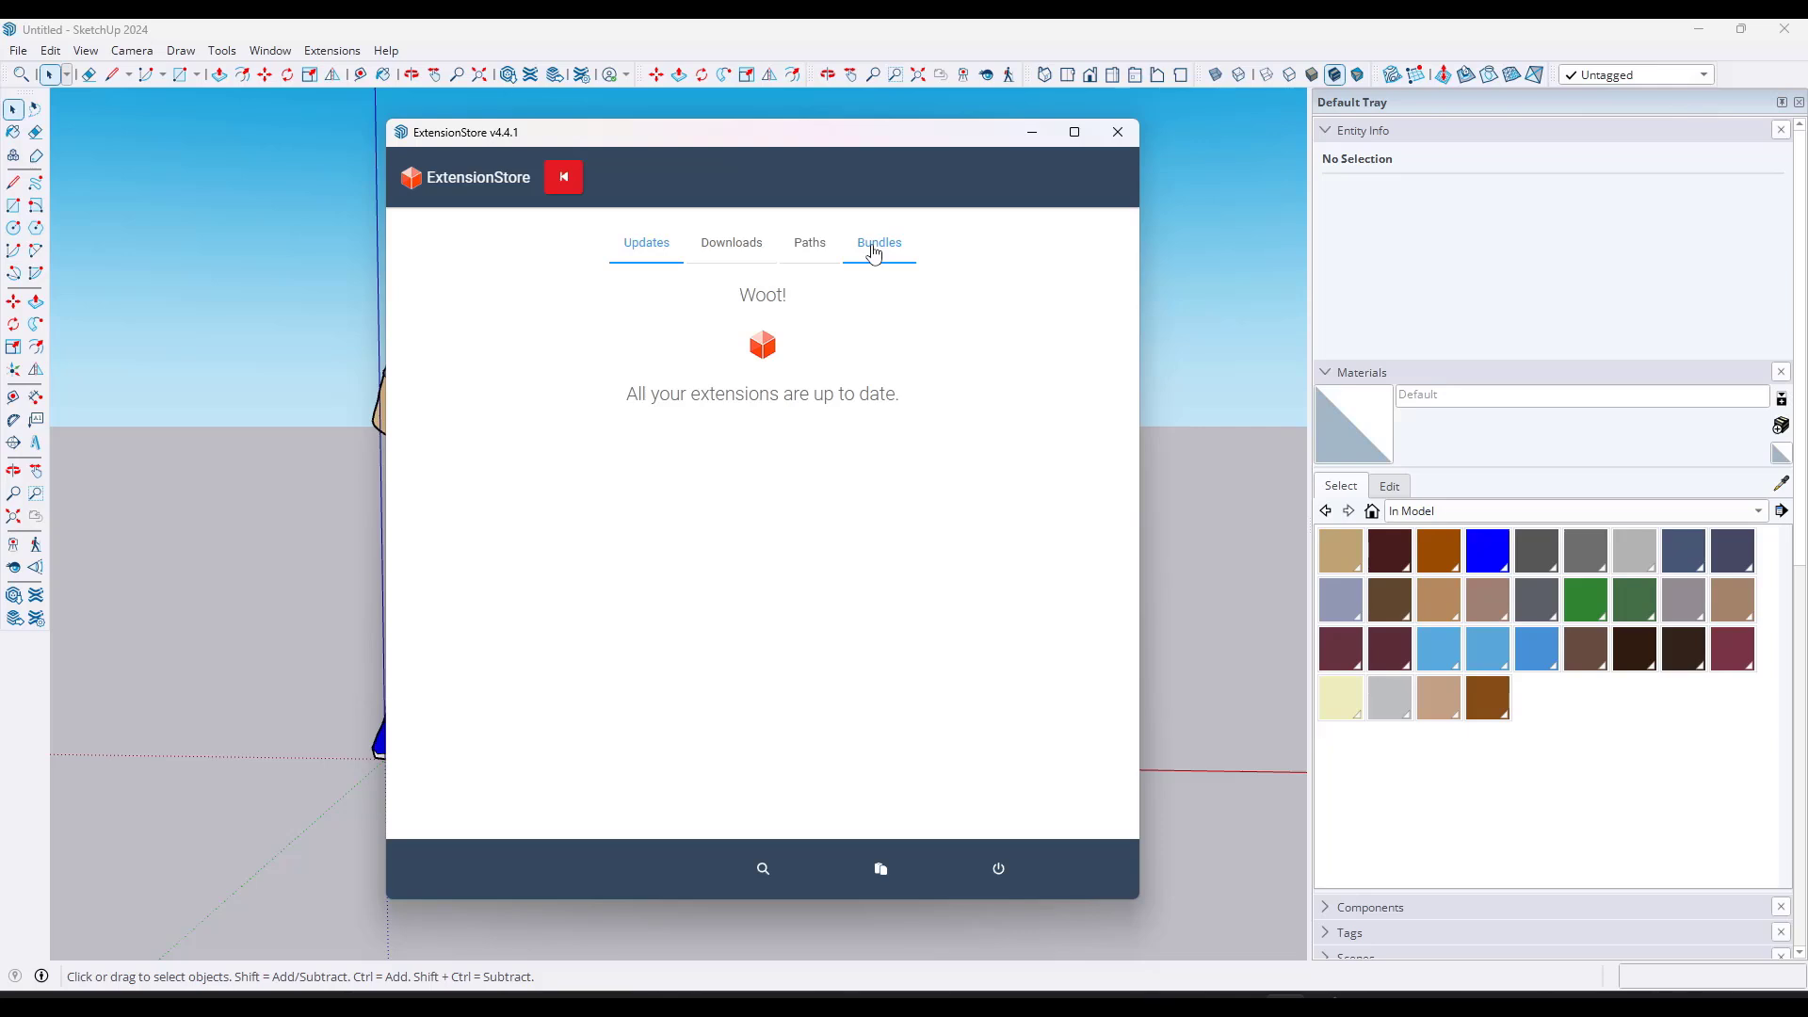
left_click(873, 253)
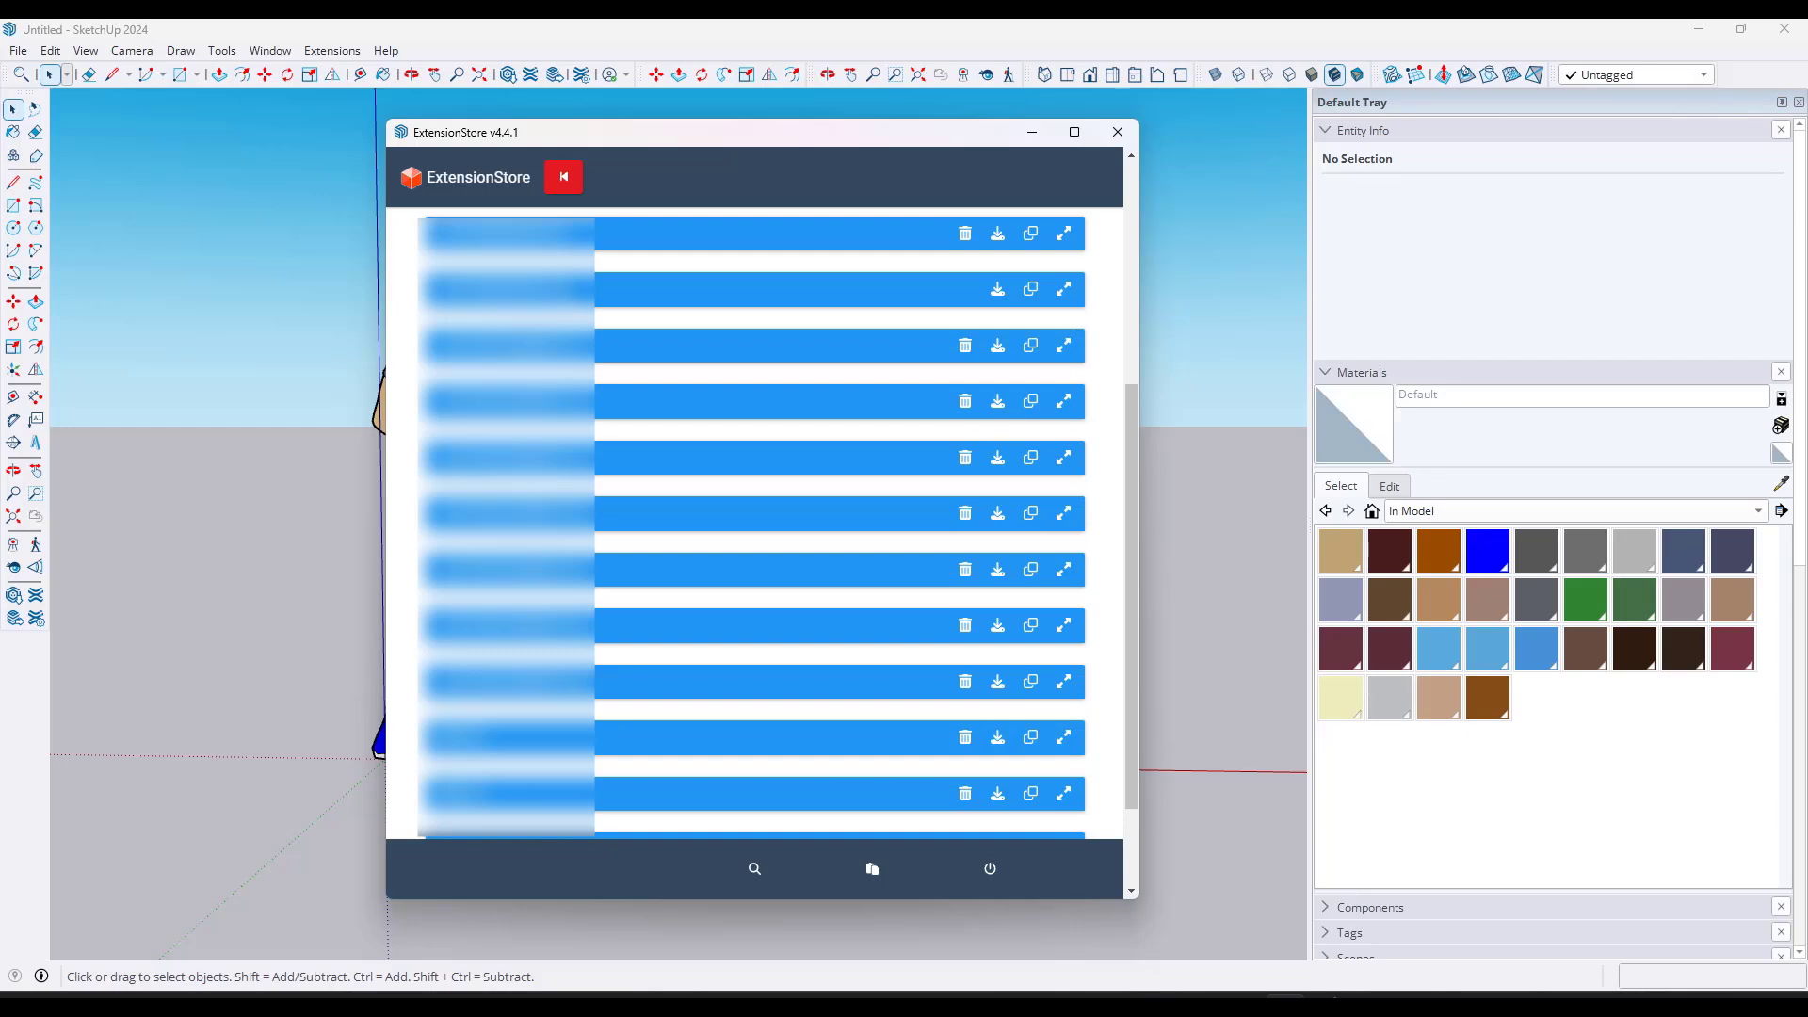
- Expand the first bundle to list LibFredo6, 3pt Window Dresser and its other extensions
left_click(1063, 235)
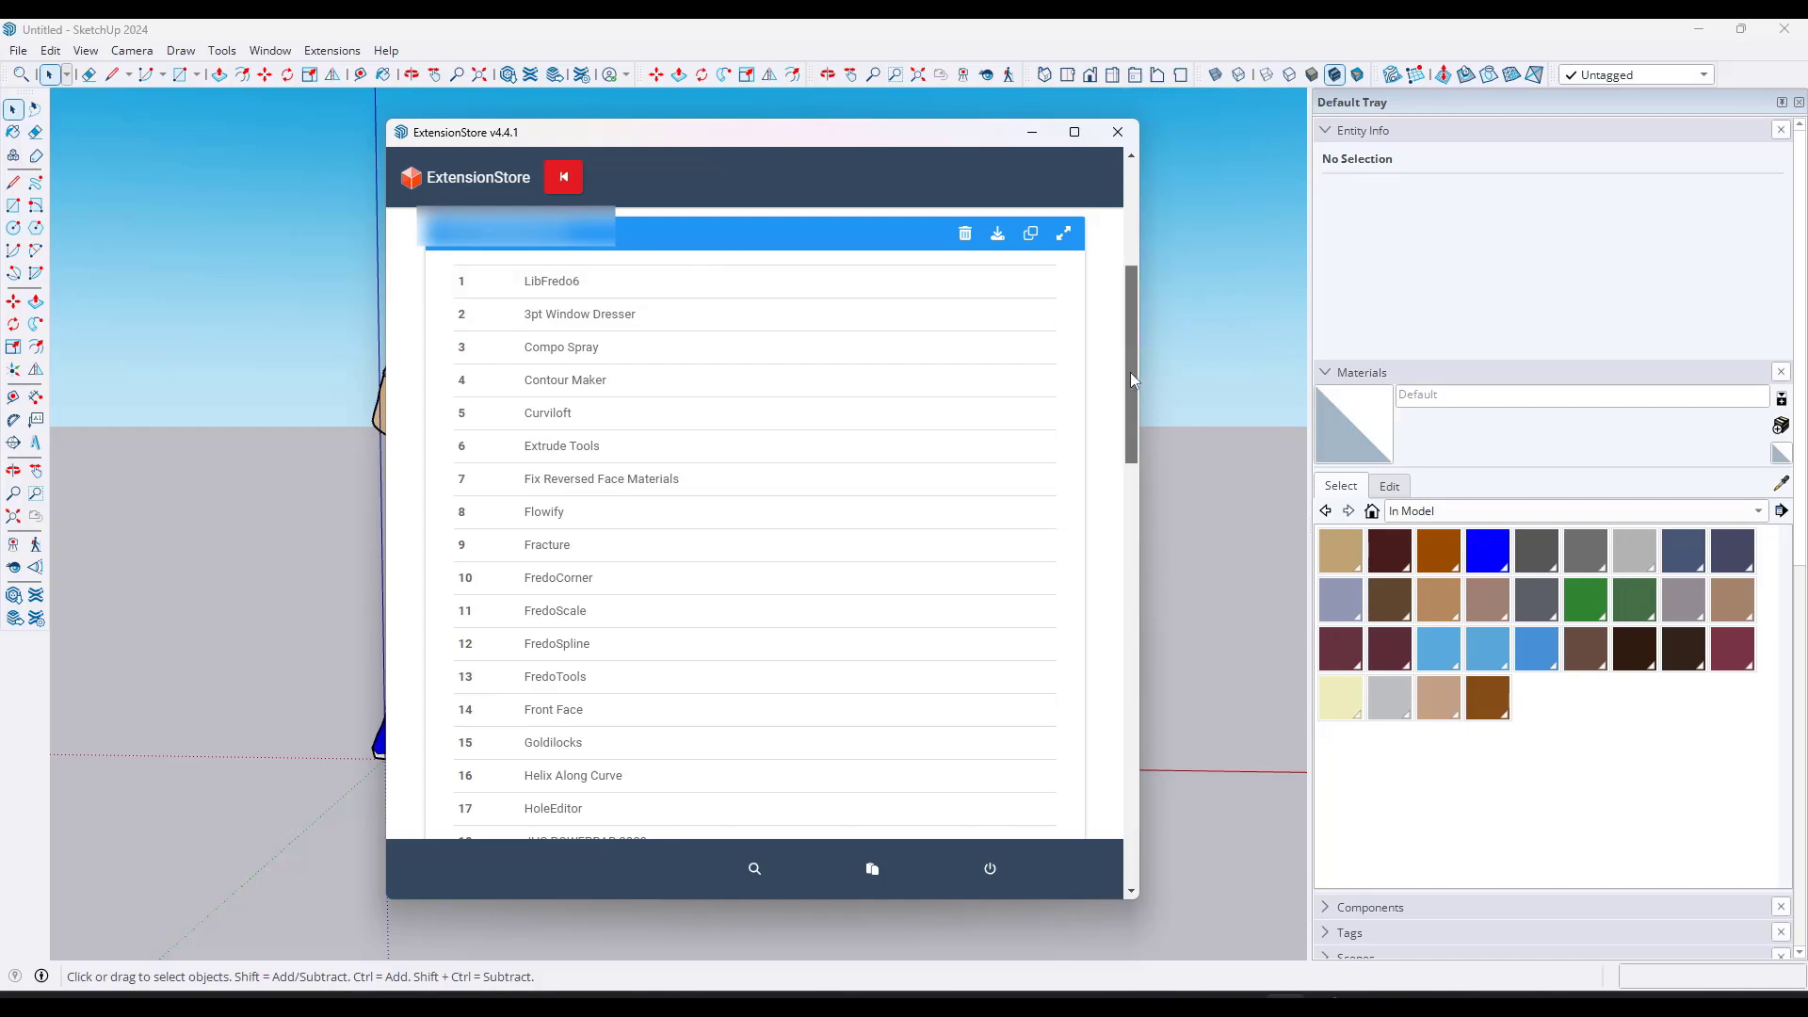
mouse_move(1130, 371)
left_mouse_down()
mouse_move(1138, 491)
mouse_move(1144, 372)
left_mouse_up()
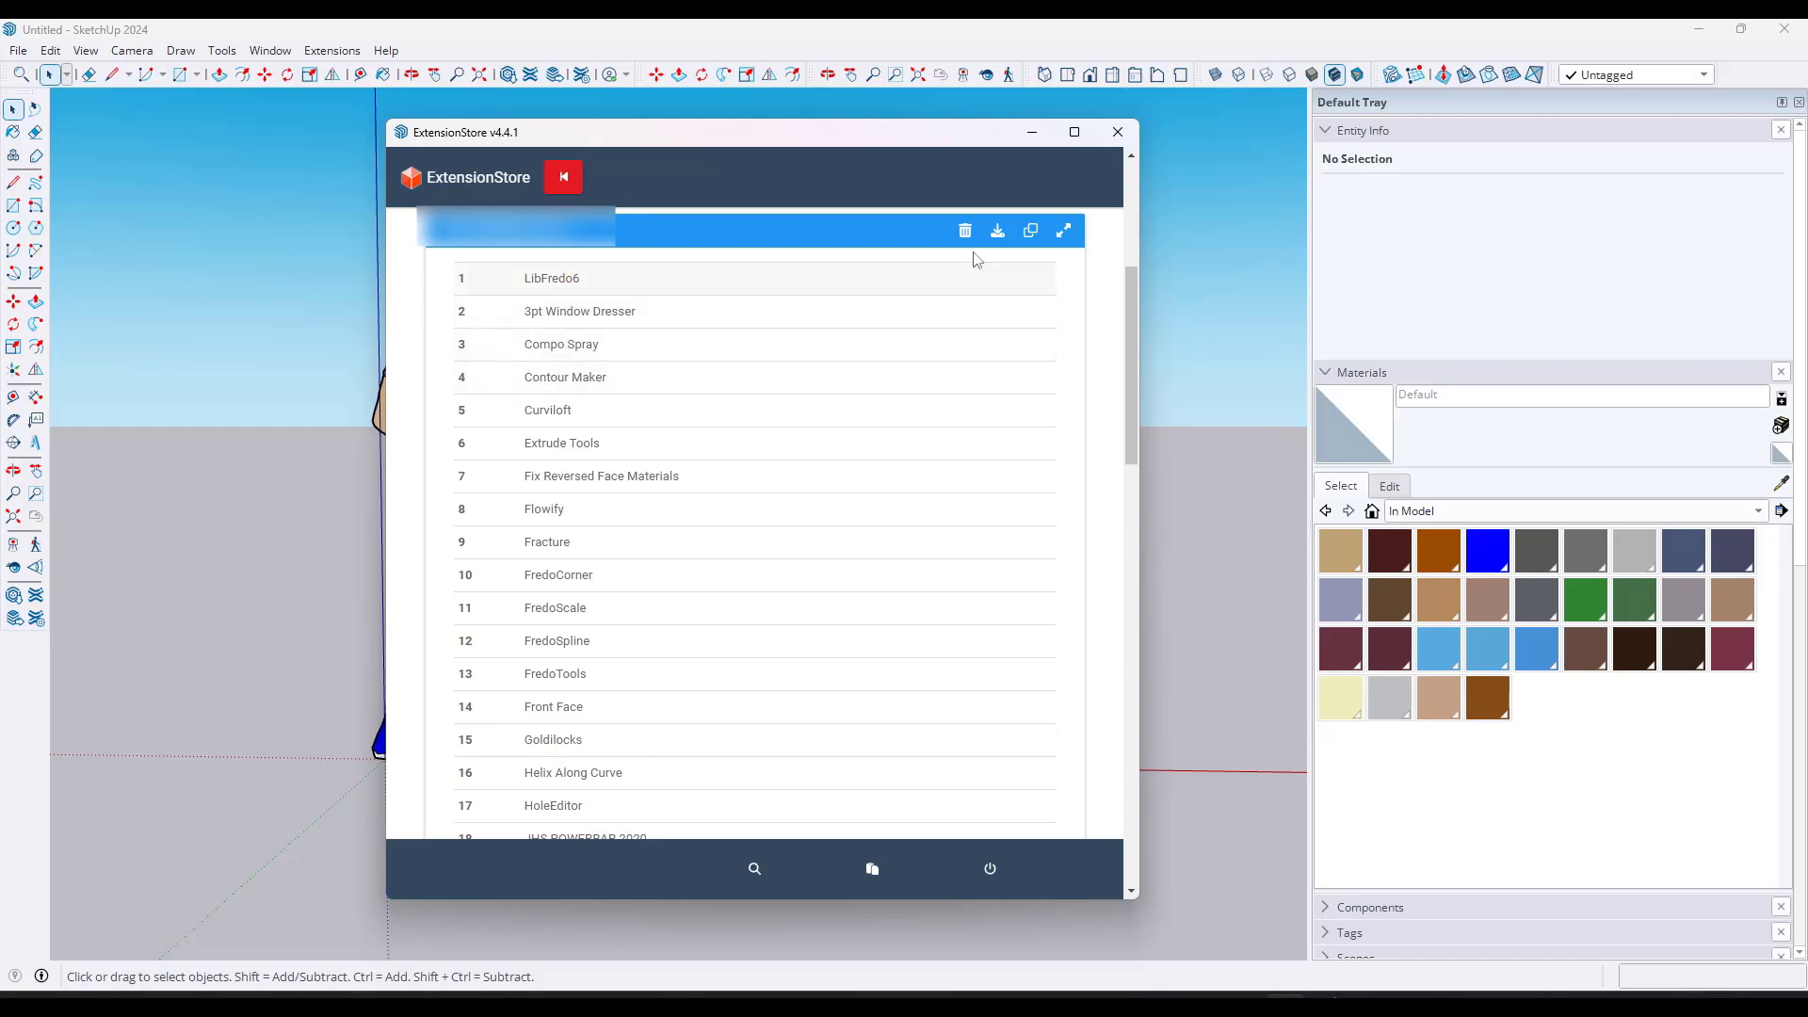
left_click(1063, 231)
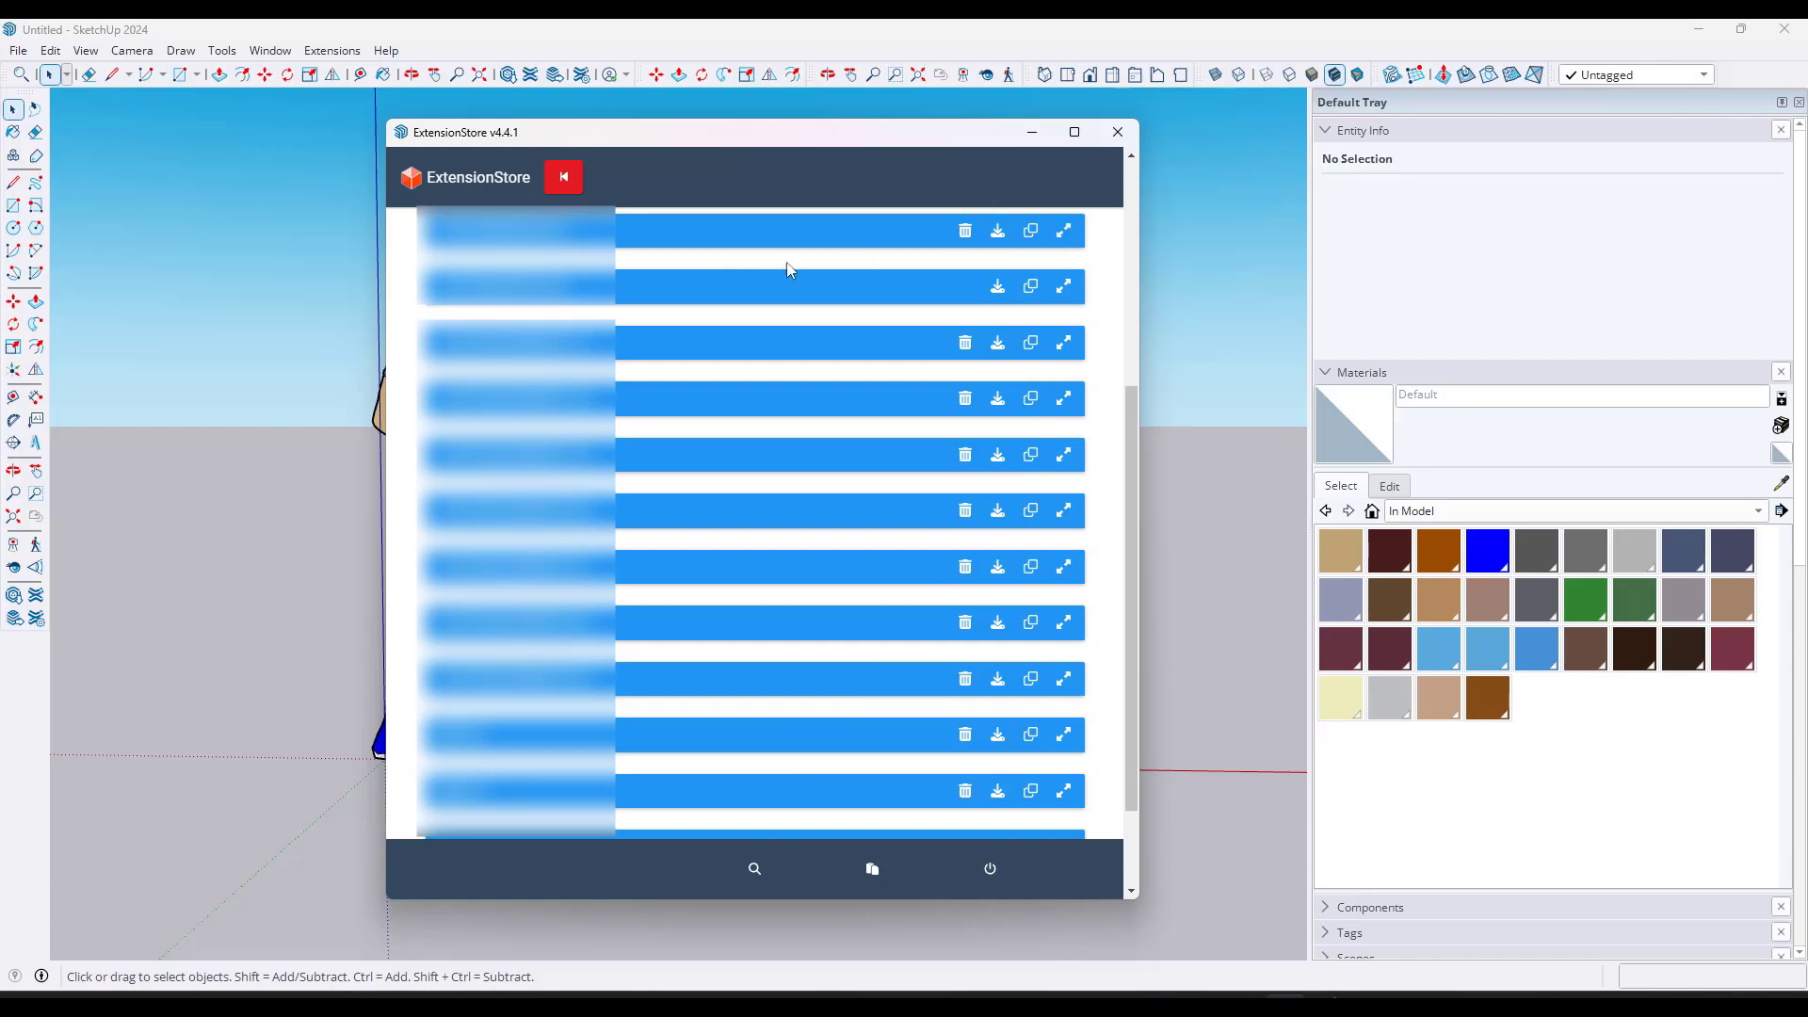
left_click(1063, 288)
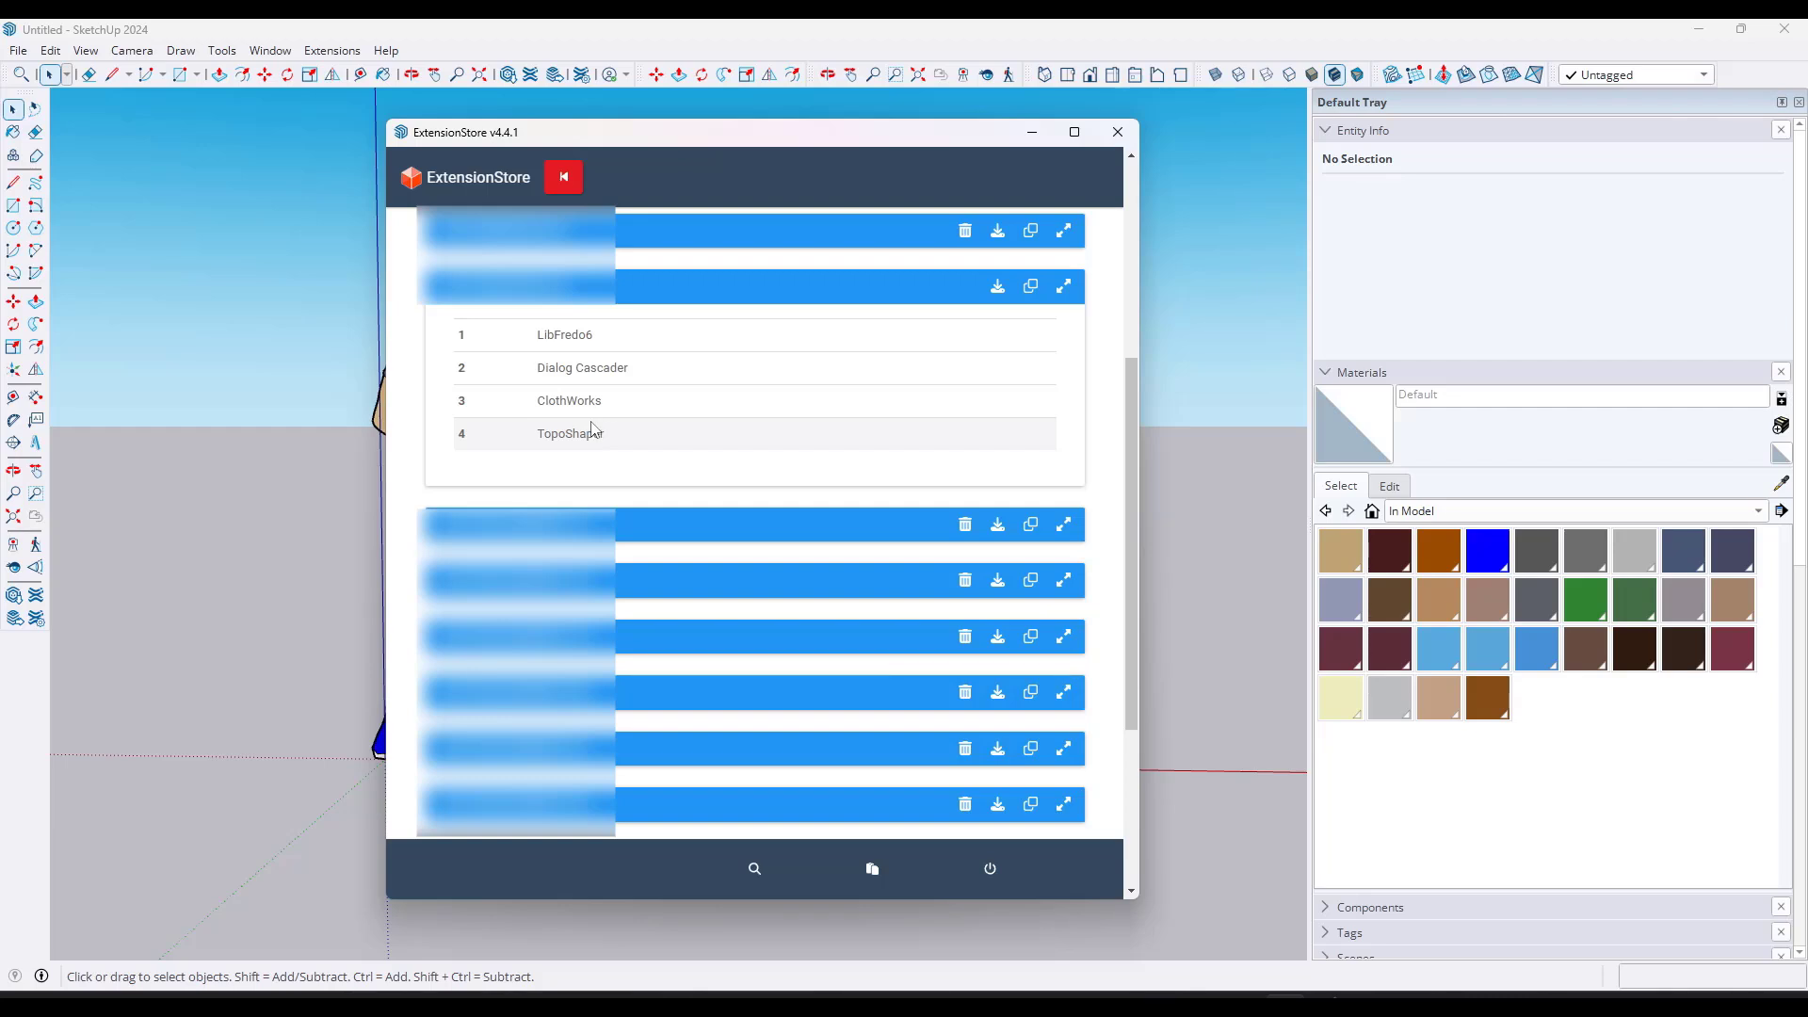
left_click(899, 236)
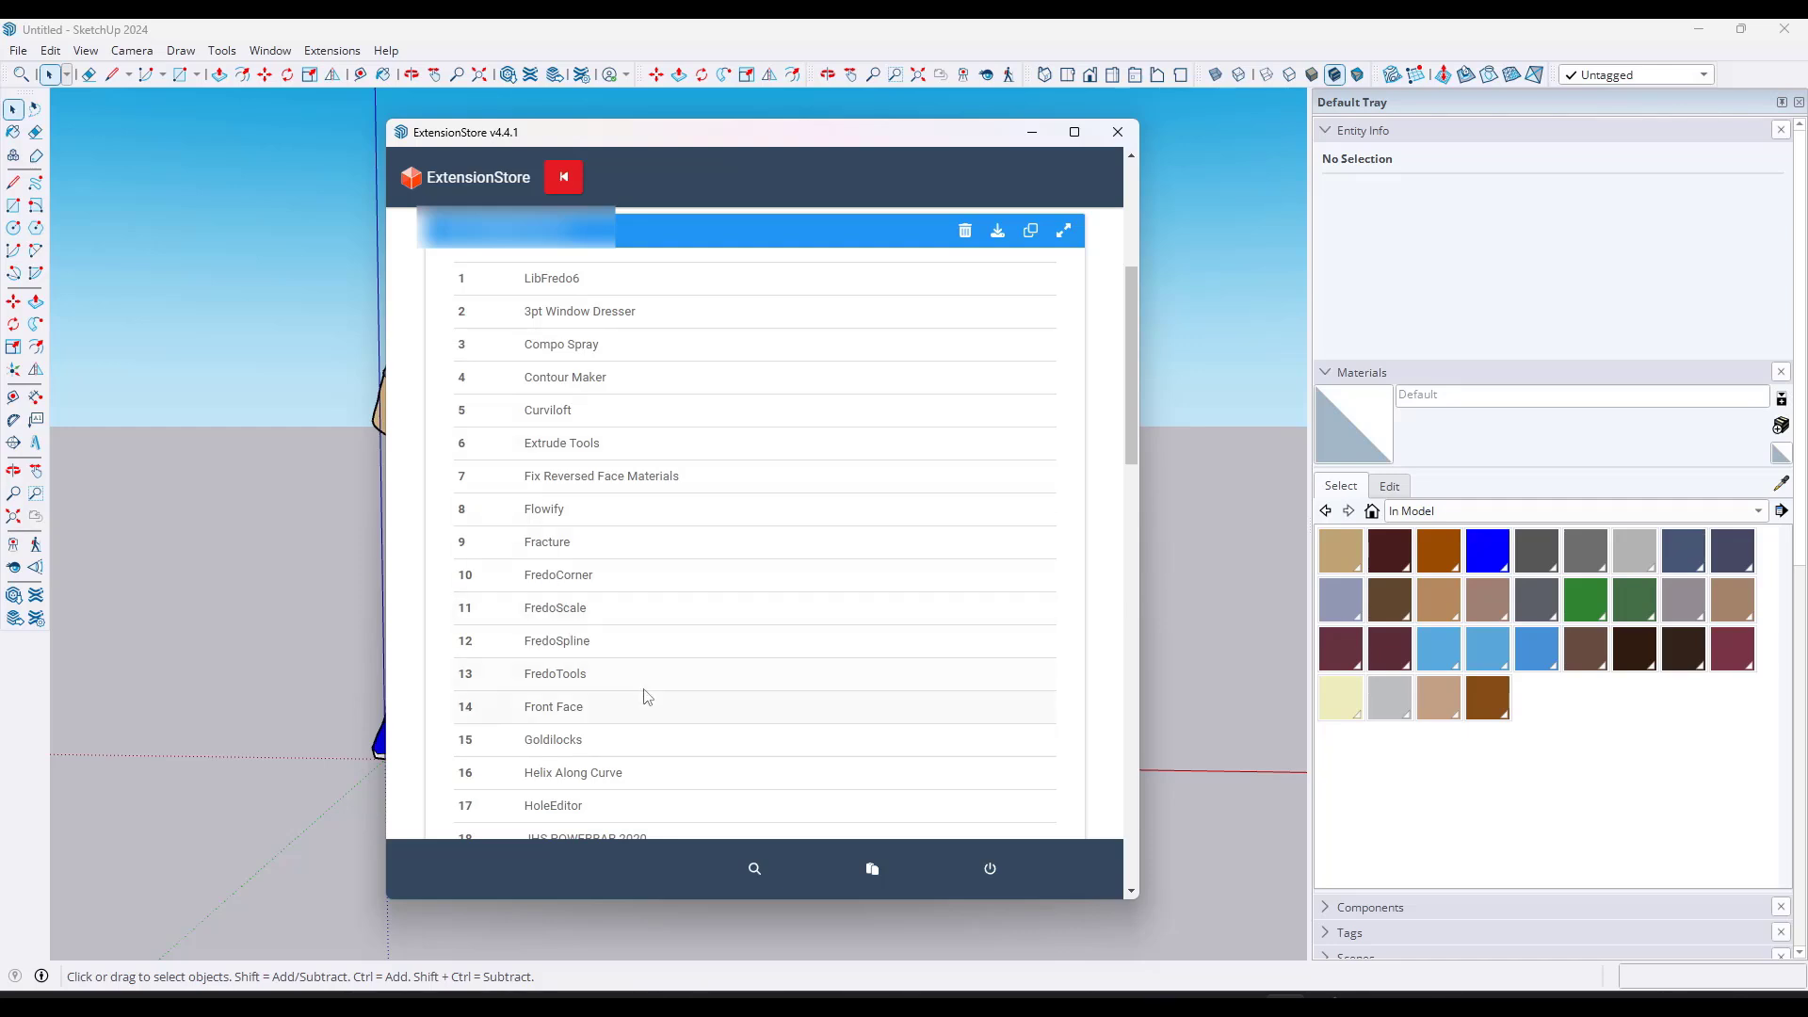
- Clone the first bundle under the name 'JustinCustom'
left_click(1031, 232)
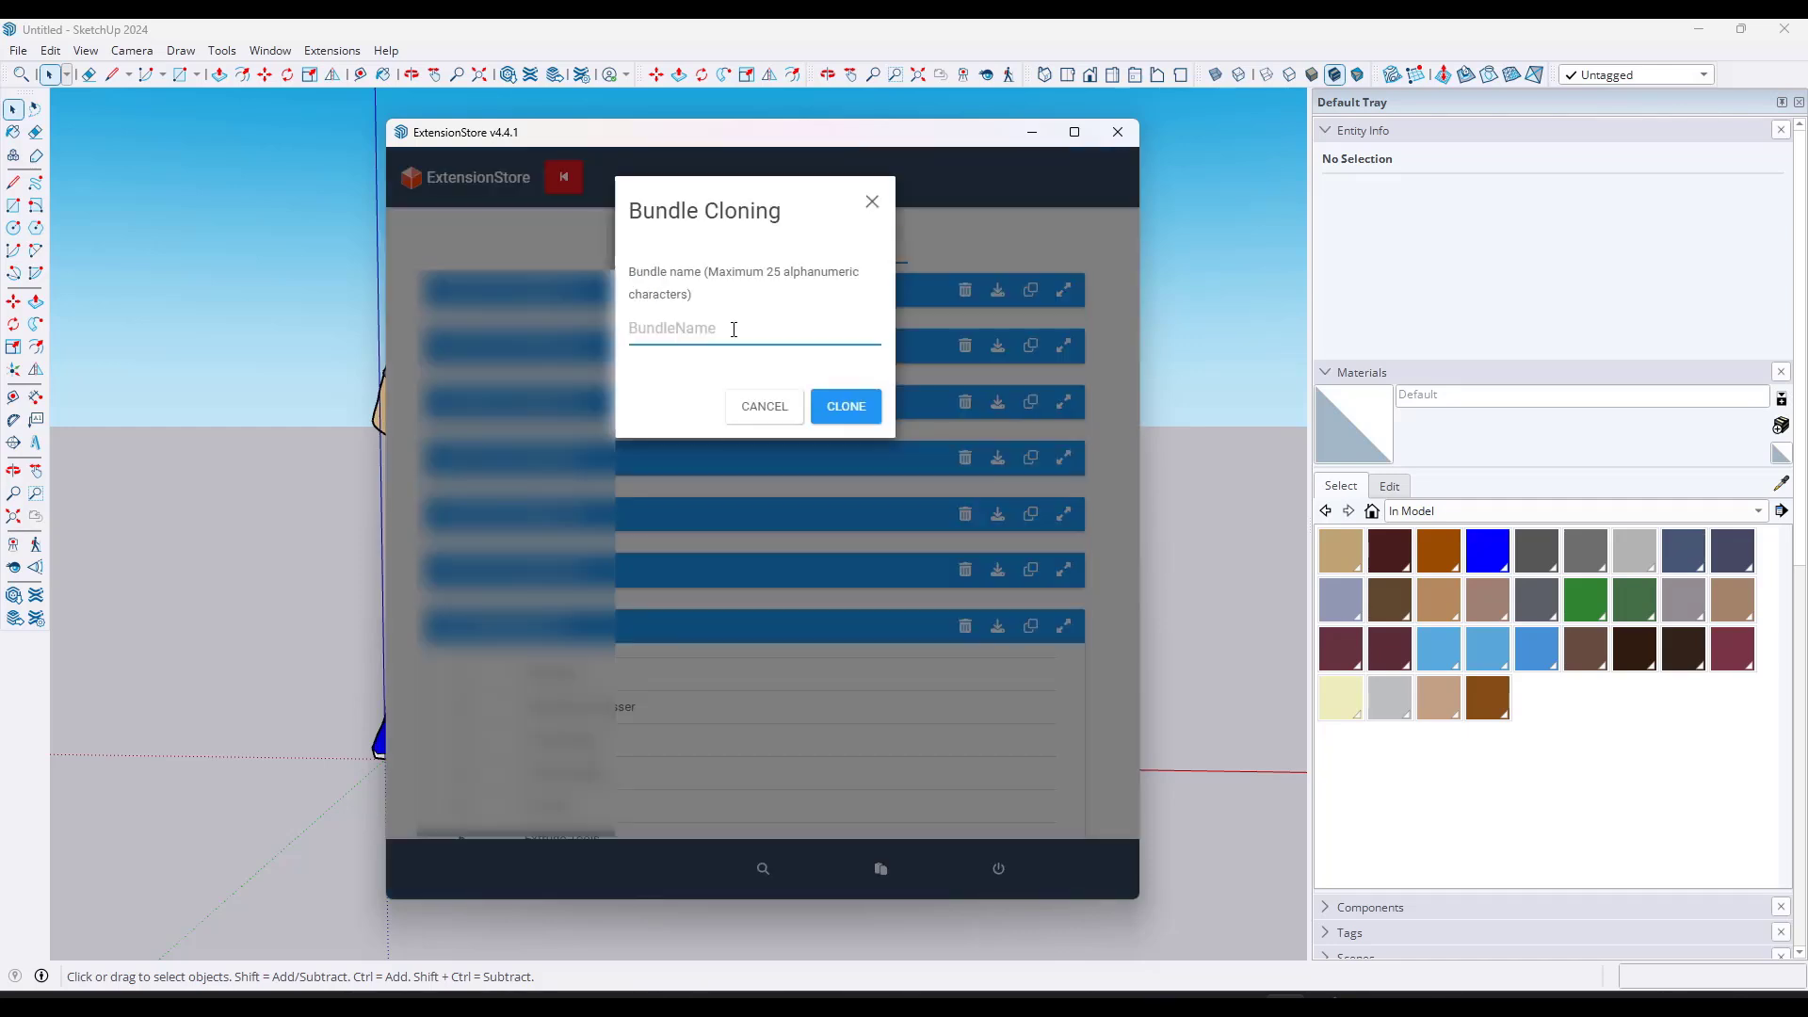
type("JustinCustom")
left_click(847, 407)
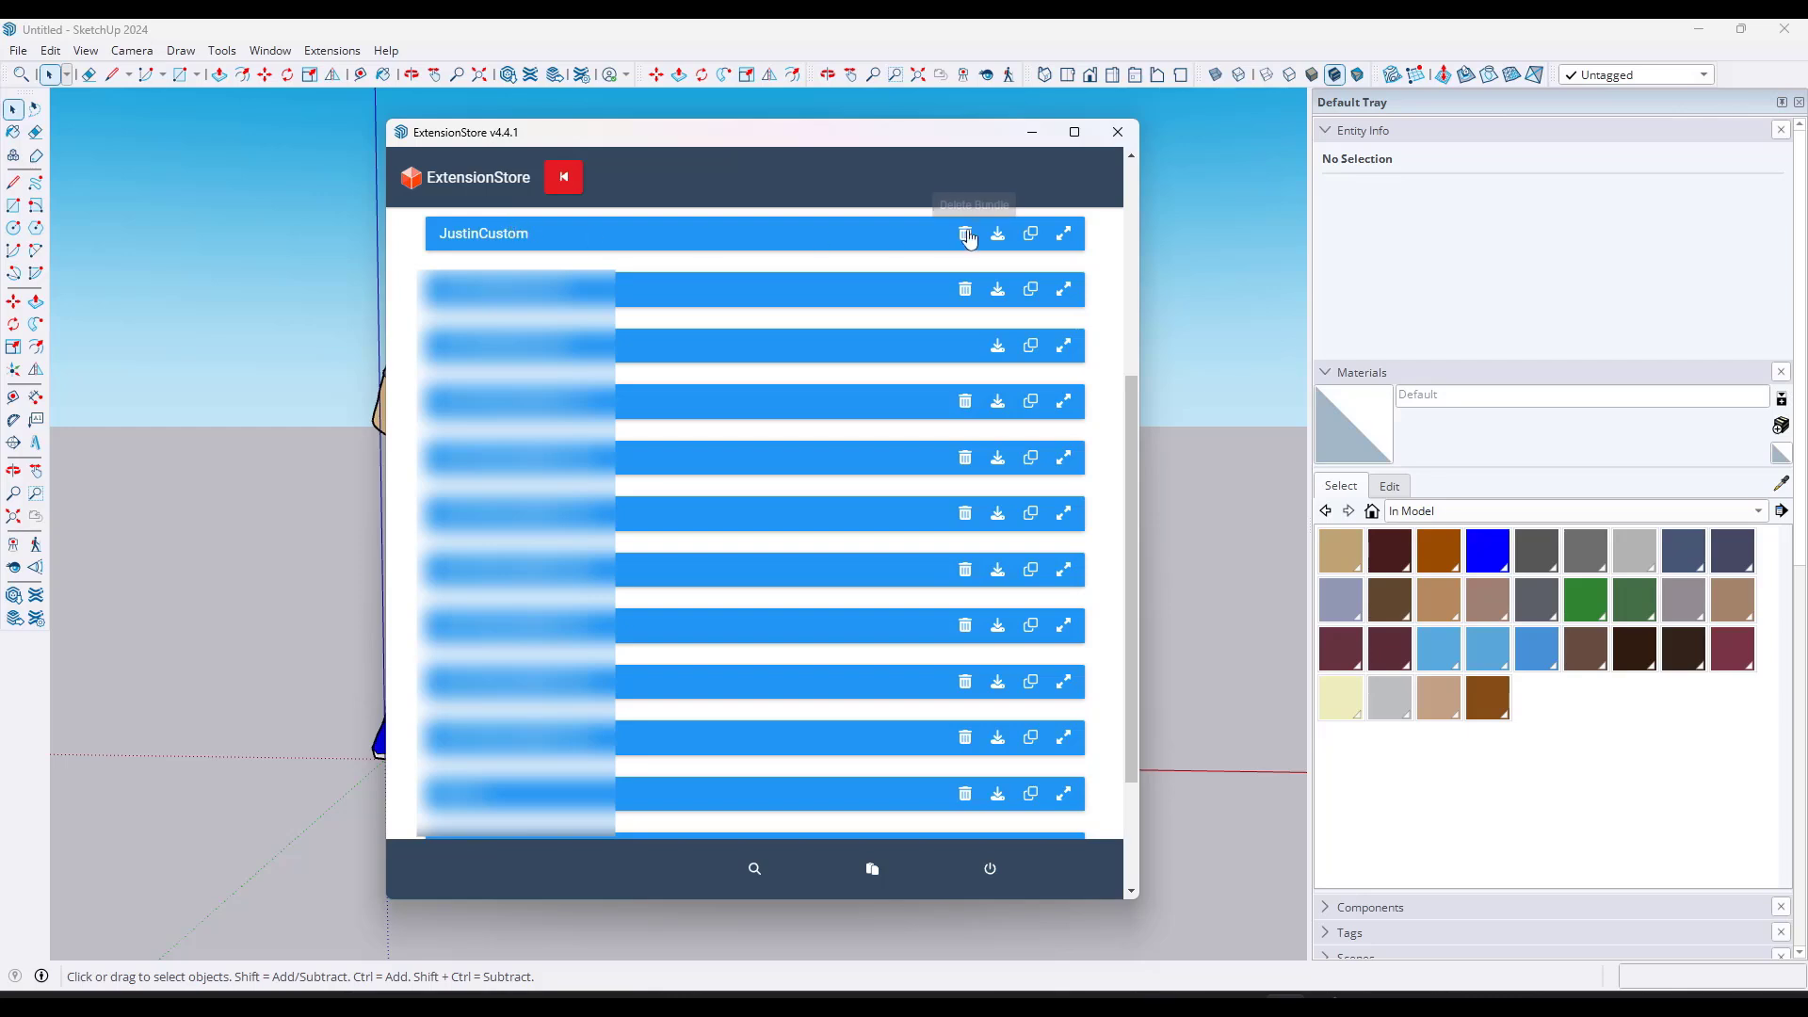
- Expand JustinCustom and remove 3pt Window Dresser and Goldilocks from it
left_click(1063, 233)
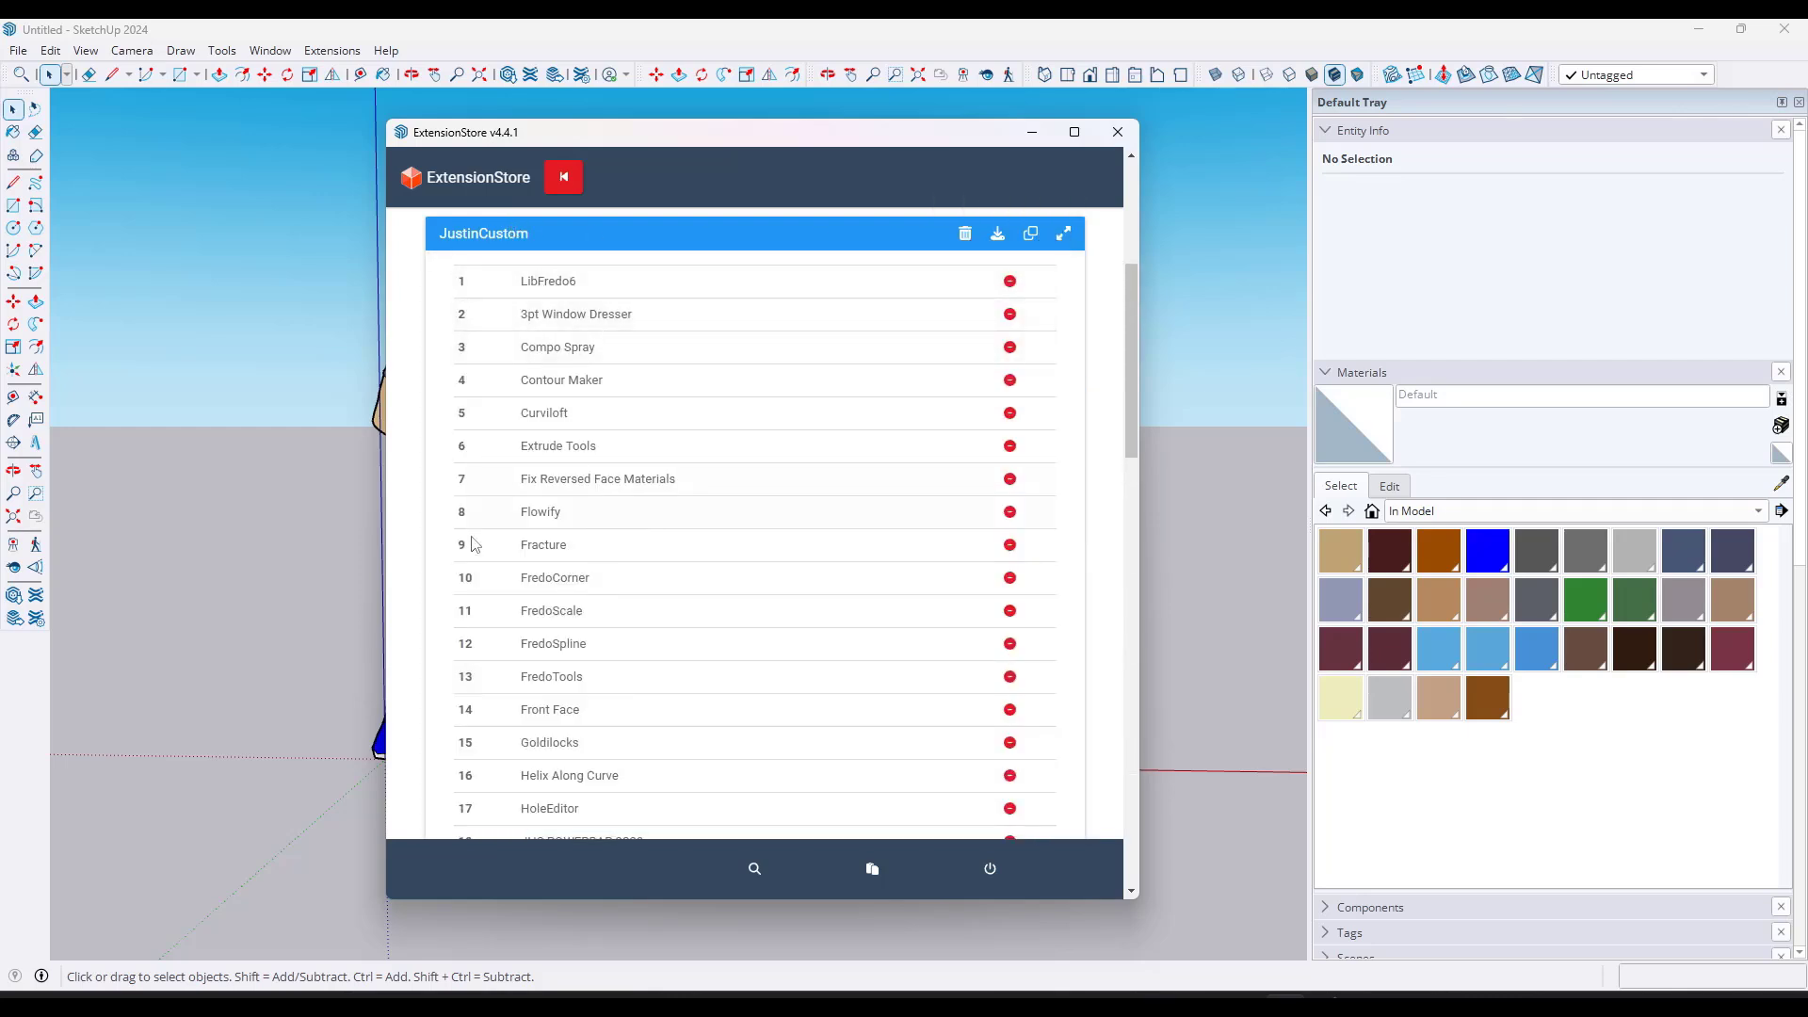
left_click(1010, 325)
left_click(1009, 711)
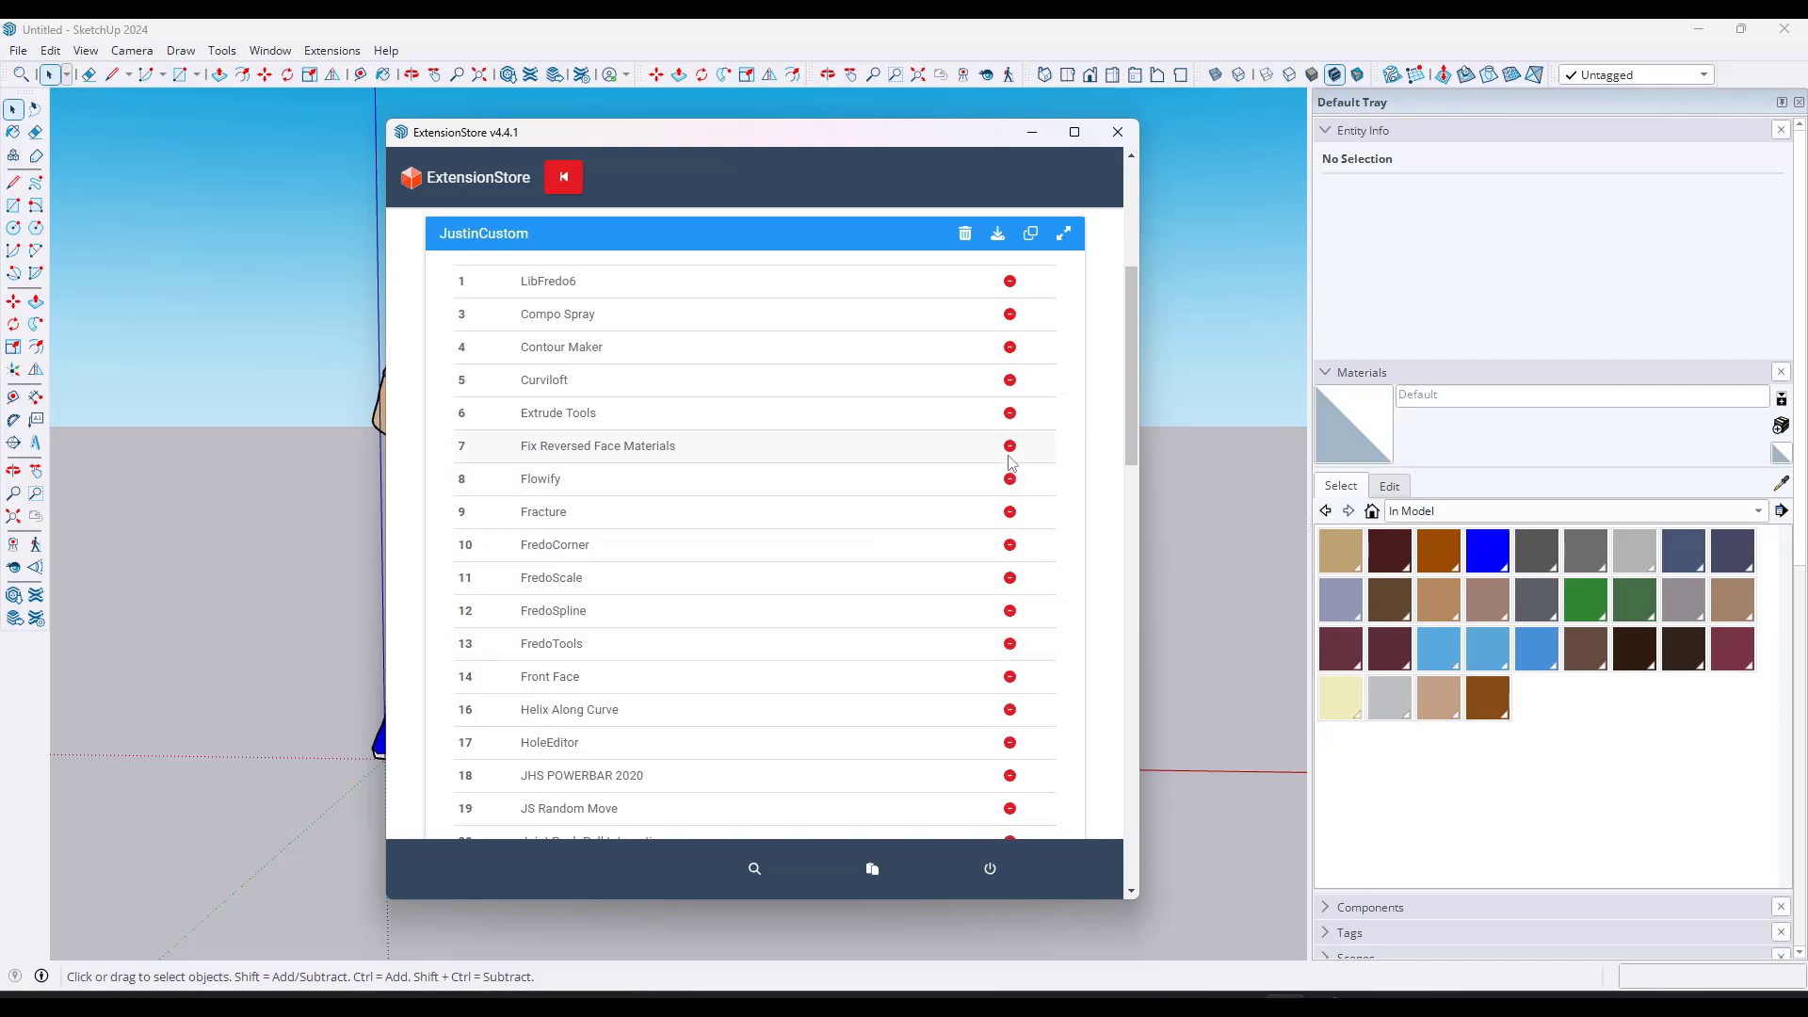